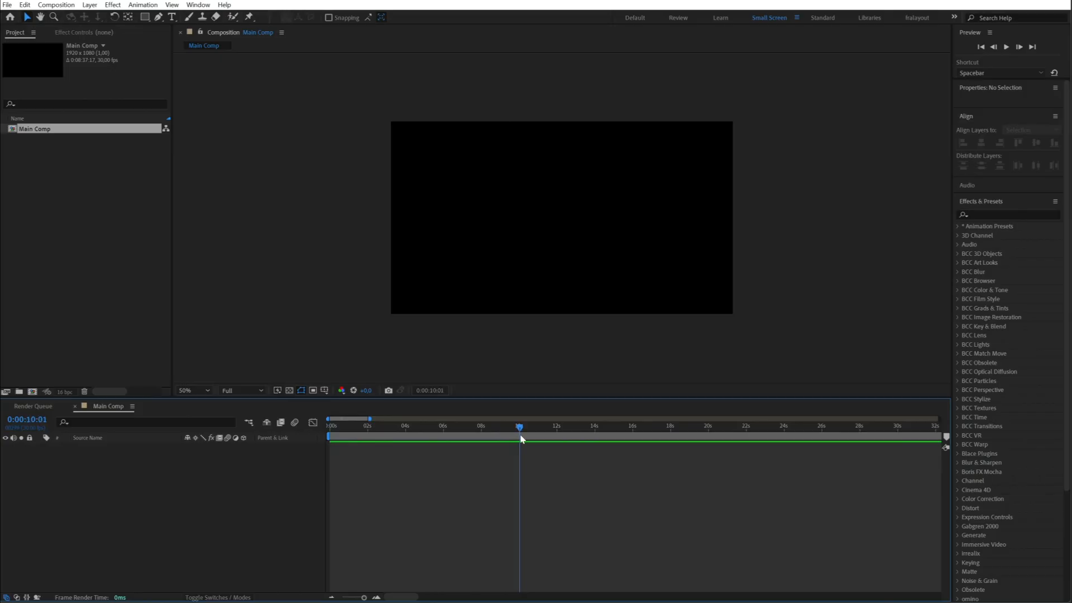
- End Main Comp's work area at 0:00:10:01 and add a text layer reading LIGHT
key("n")
scroll(549, 300, "up", 2)
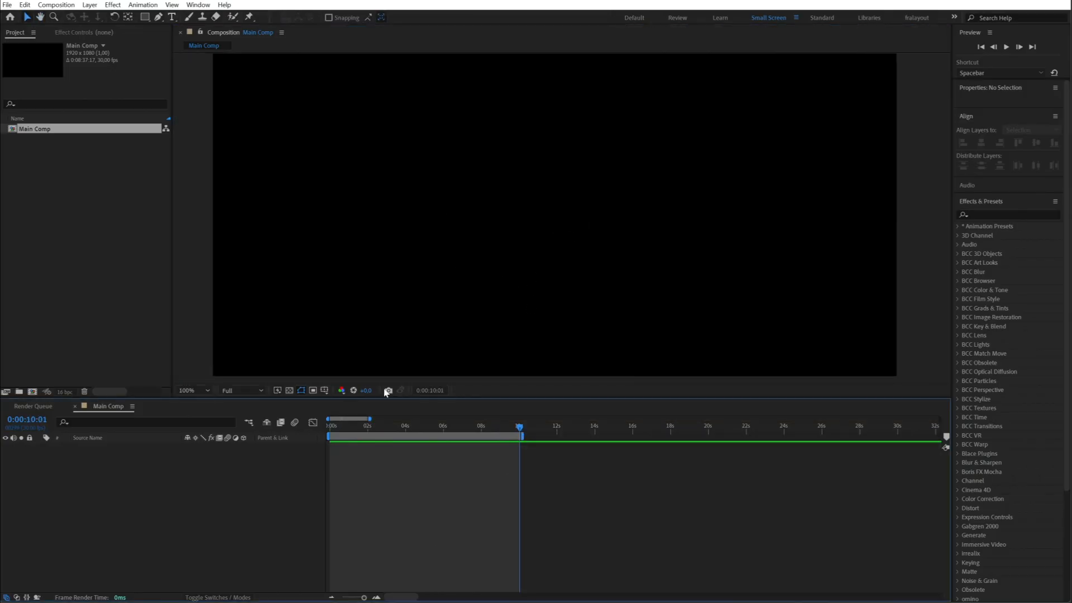
right_click(436, 377)
mouse_move(463, 389)
left_click(584, 402)
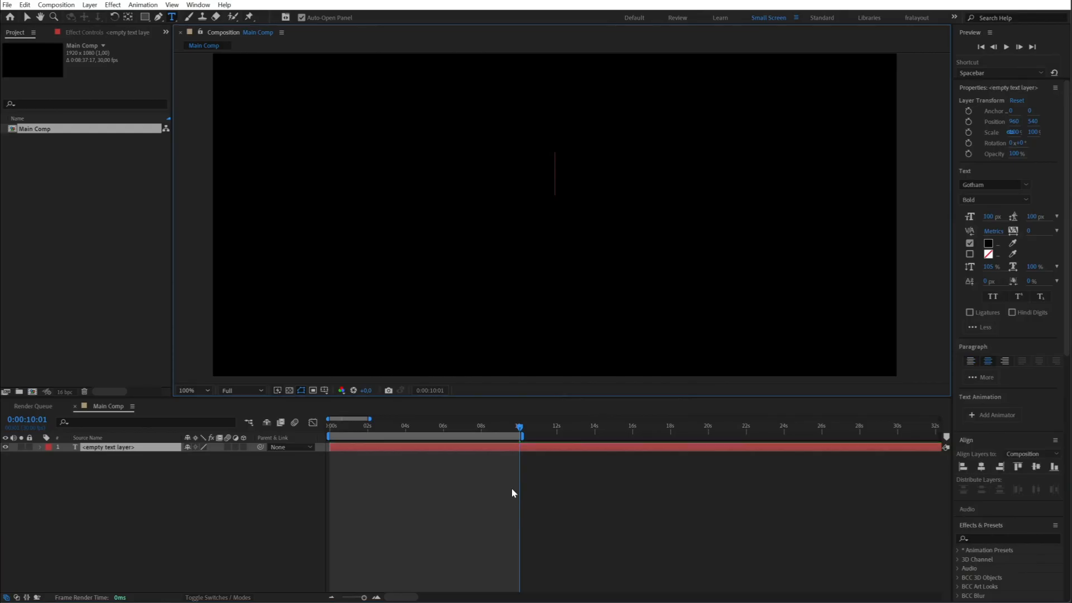
- Set the fill colour of the whole LIGHT text to white (ffffff)
key("ctrl+a")
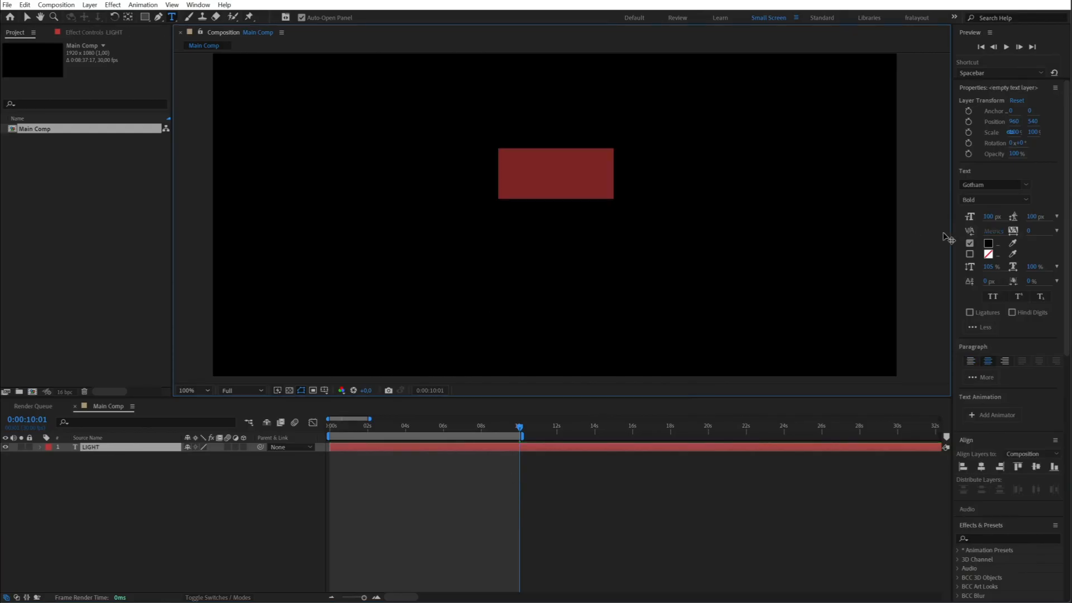
left_click(988, 244)
type("ffffff")
left_click(378, 373)
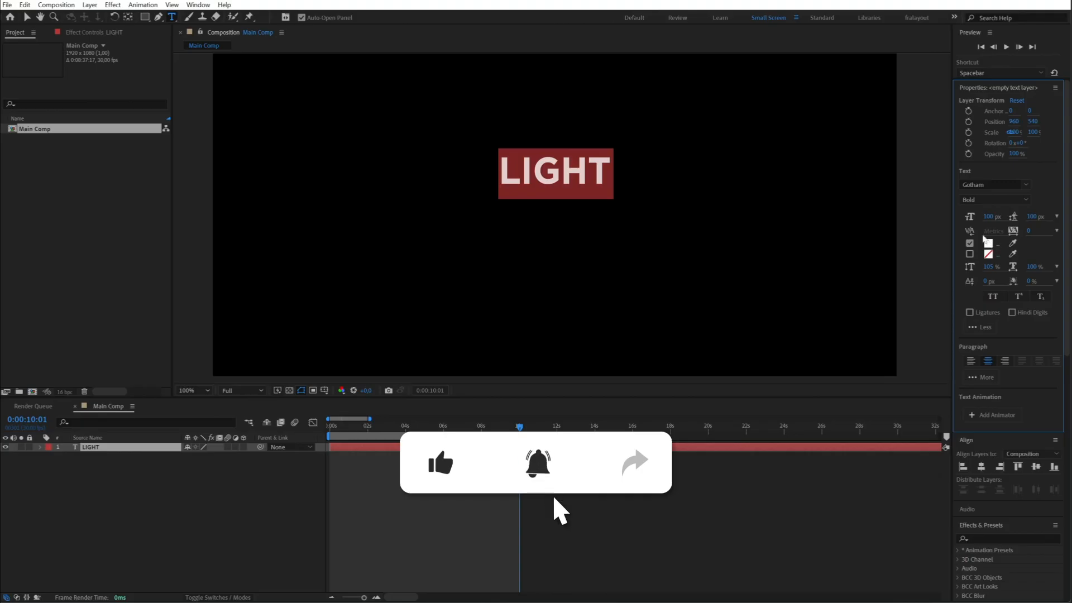
left_click(27, 16)
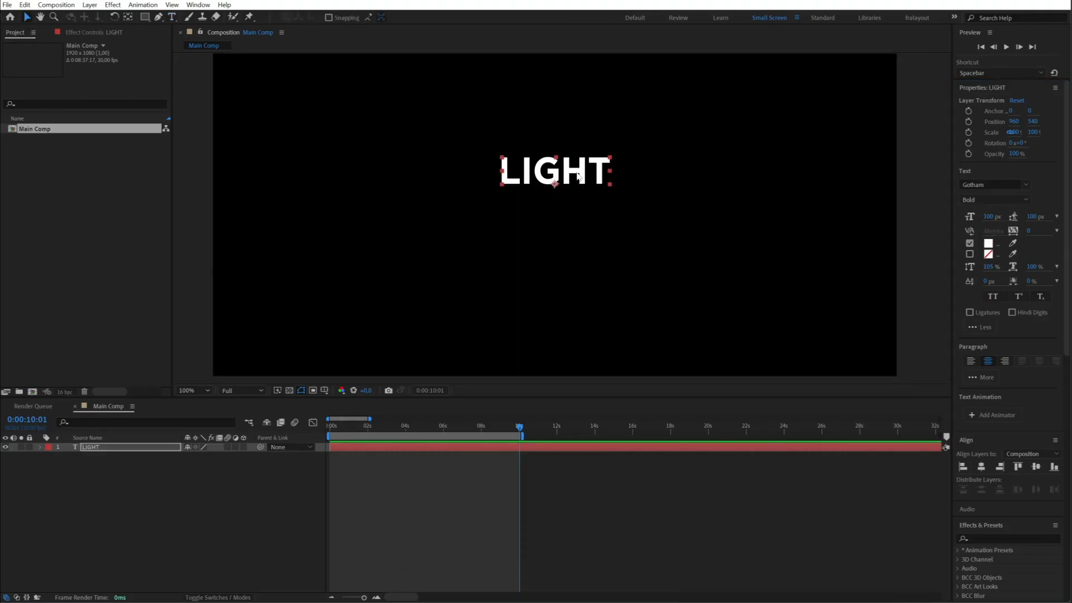
- Scale the LIGHT text up to about 352% and move it to about 941, 738 in the frame
left_click_drag(576, 174, 755, 200)
left_click_drag(650, 191, 636, 209)
left_click(153, 508)
left_click(640, 202)
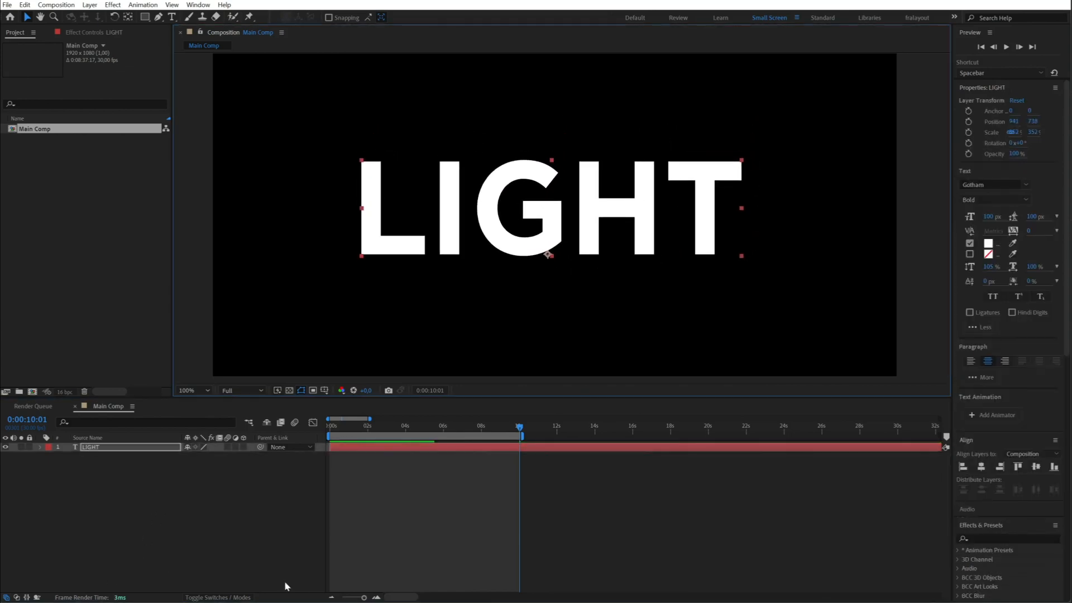
left_click(137, 507)
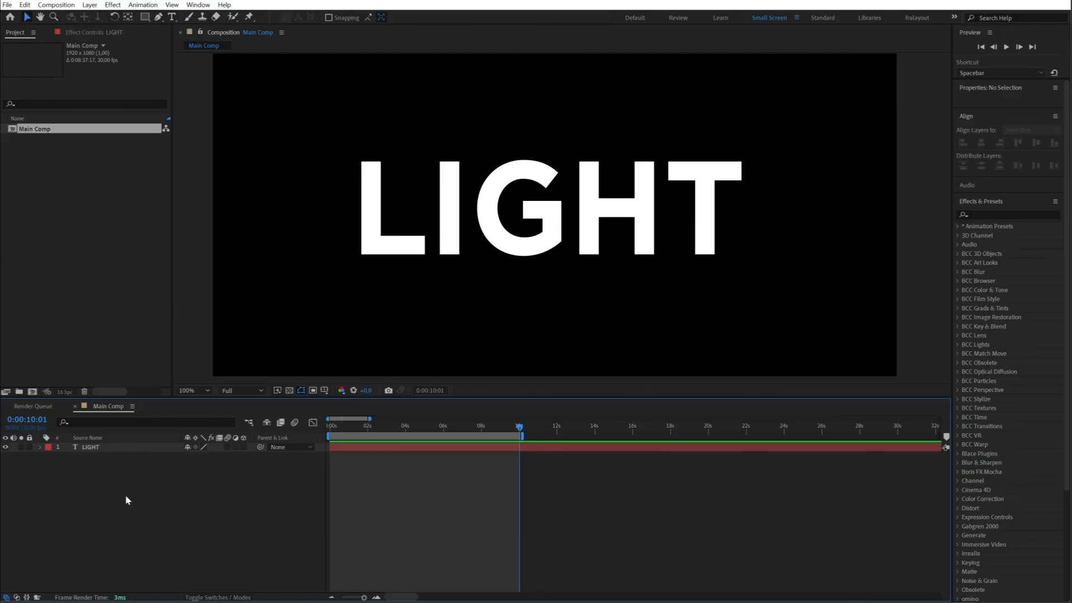
left_click_drag(577, 247, 579, 248)
left_click_drag(579, 248, 580, 249)
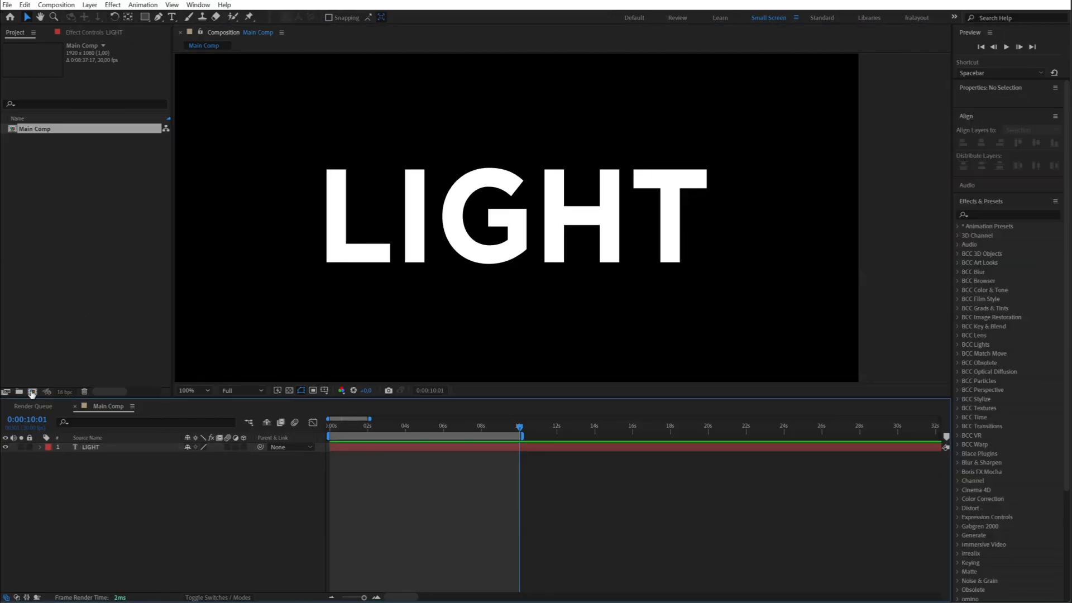
- Create a new 500 x 500 px composition named LightBulb
left_click(33, 392)
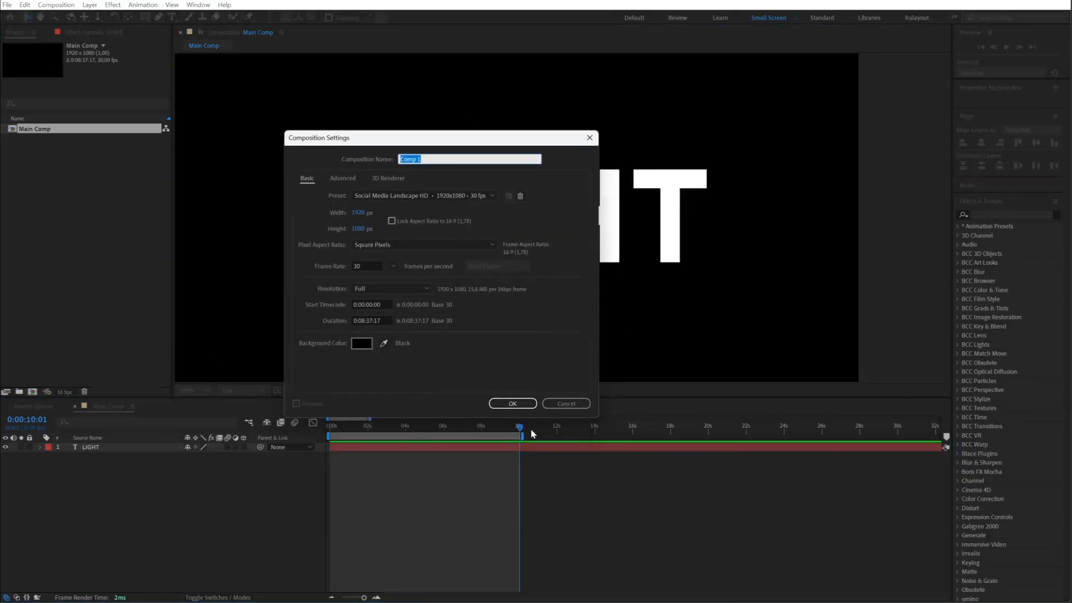
left_click(359, 217)
type("500")
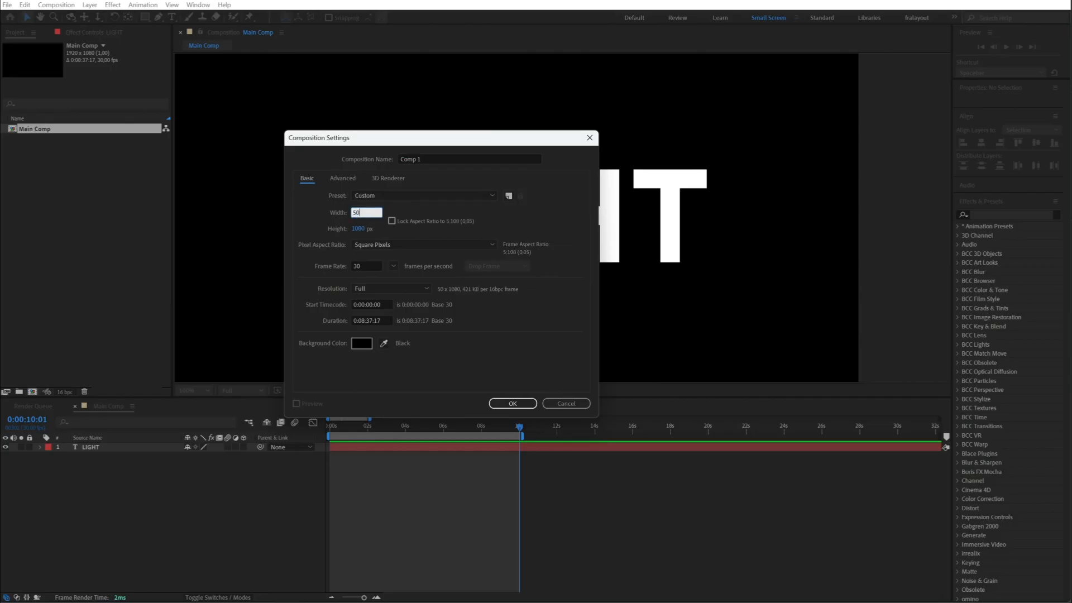
key("Tab")
type("500")
left_click(439, 159)
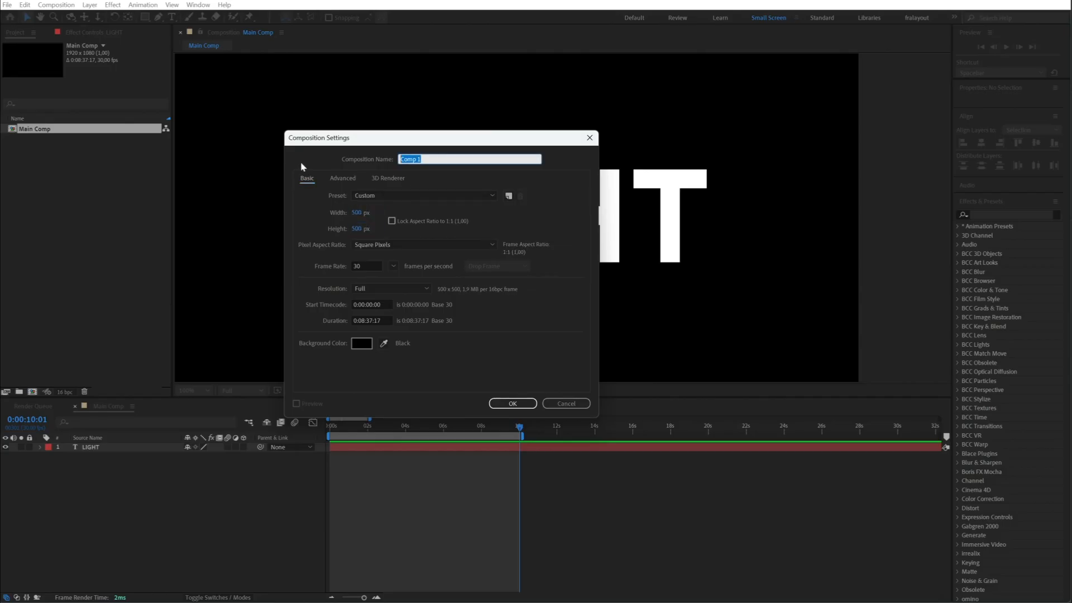
type("LightBulb")
key("Return")
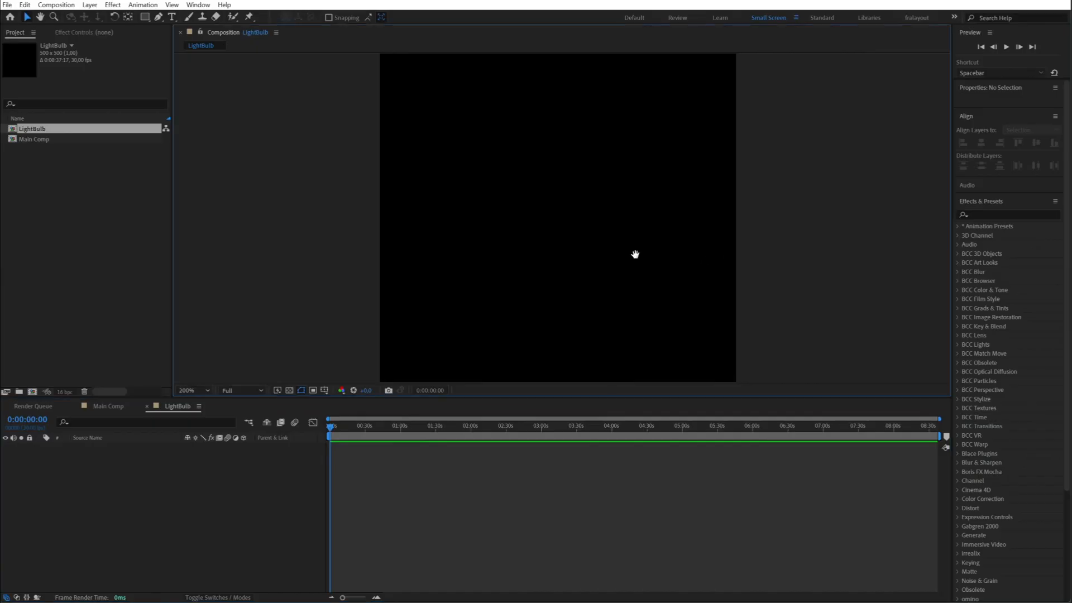
- Add a white-filled ellipse shape layer spanning the whole LightBulb composition
left_click_drag(397, 405, 398, 435)
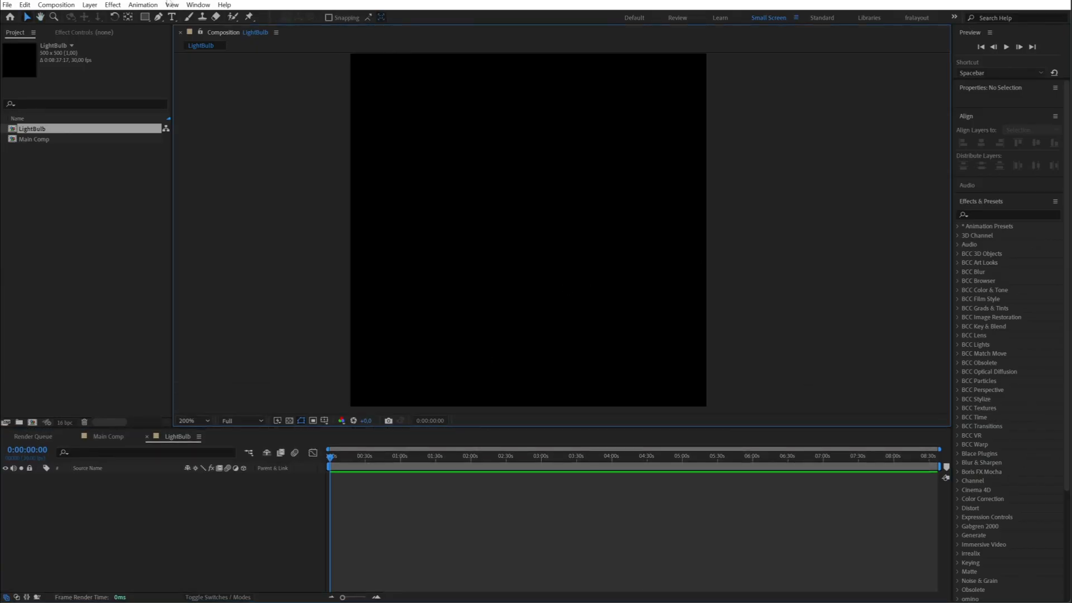
left_click(145, 17)
left_click_drag(145, 17, 185, 33)
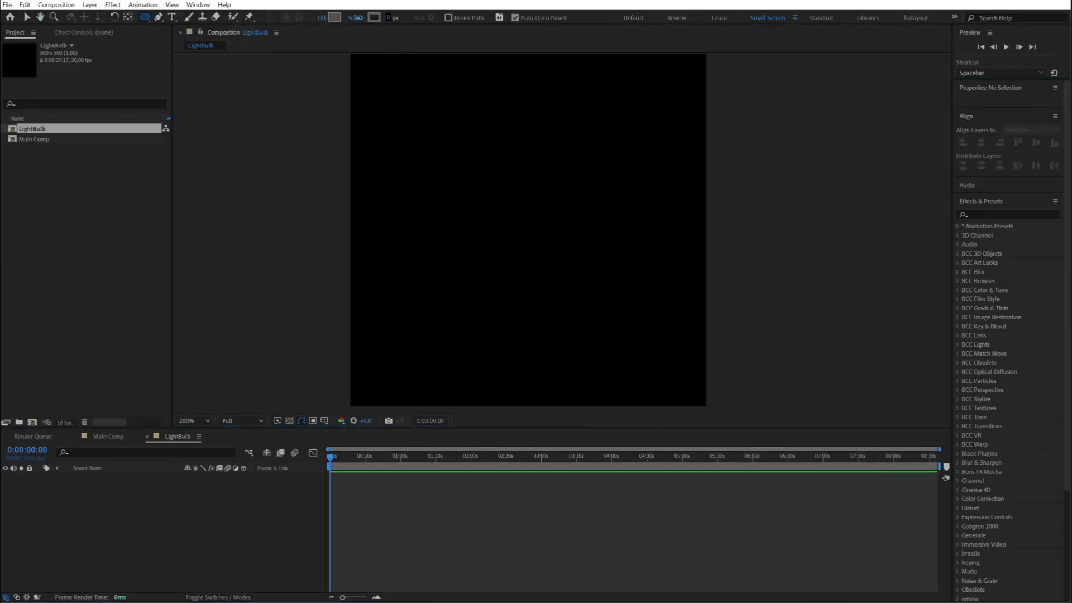
left_click(334, 17)
left_click(146, 372)
left_click(375, 373)
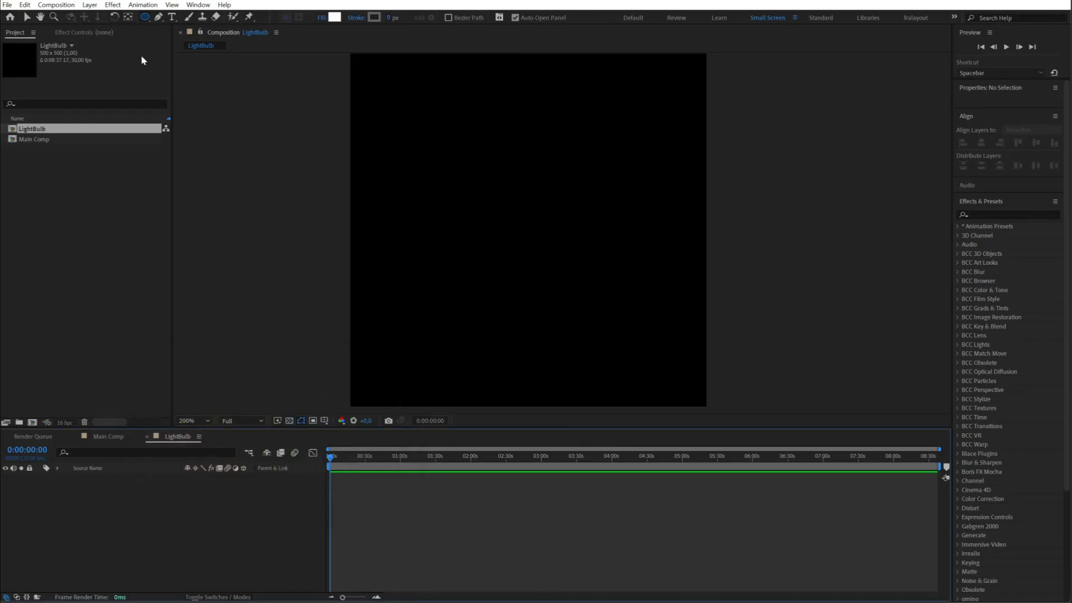
double_click(145, 18)
left_click(244, 438)
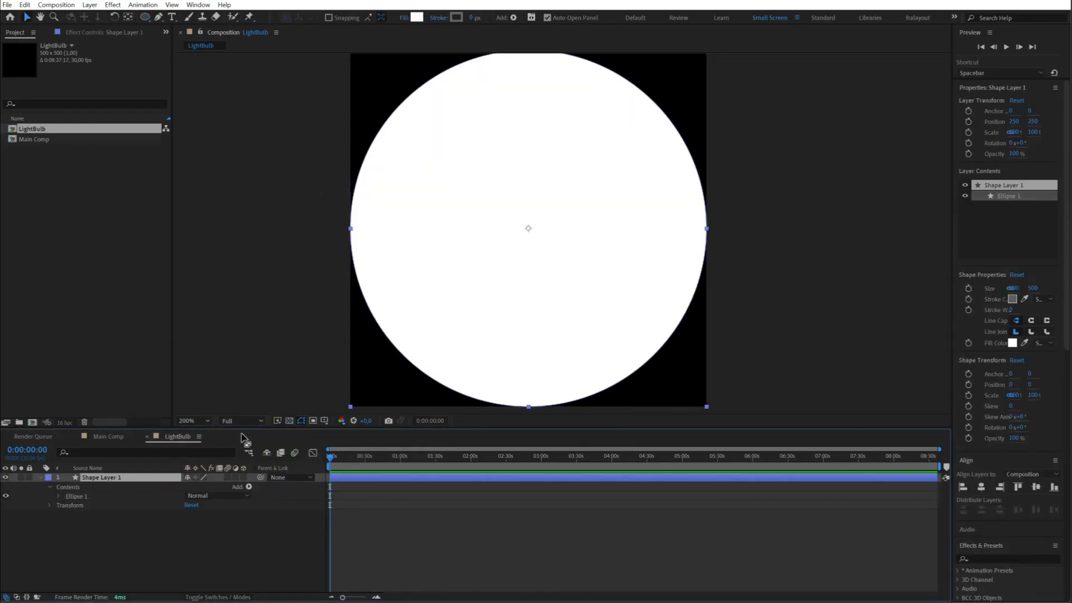
- Scale the white circle layer down to about 11.2% around its centre and collapse its properties
left_click_drag(698, 409, 548, 238)
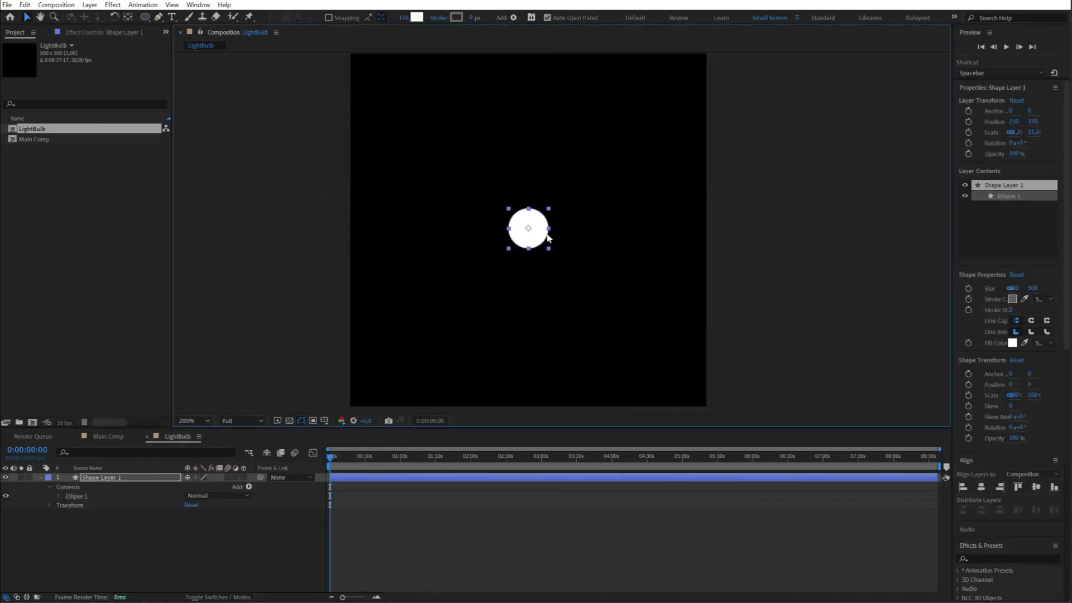
left_click(41, 478)
left_click(110, 479)
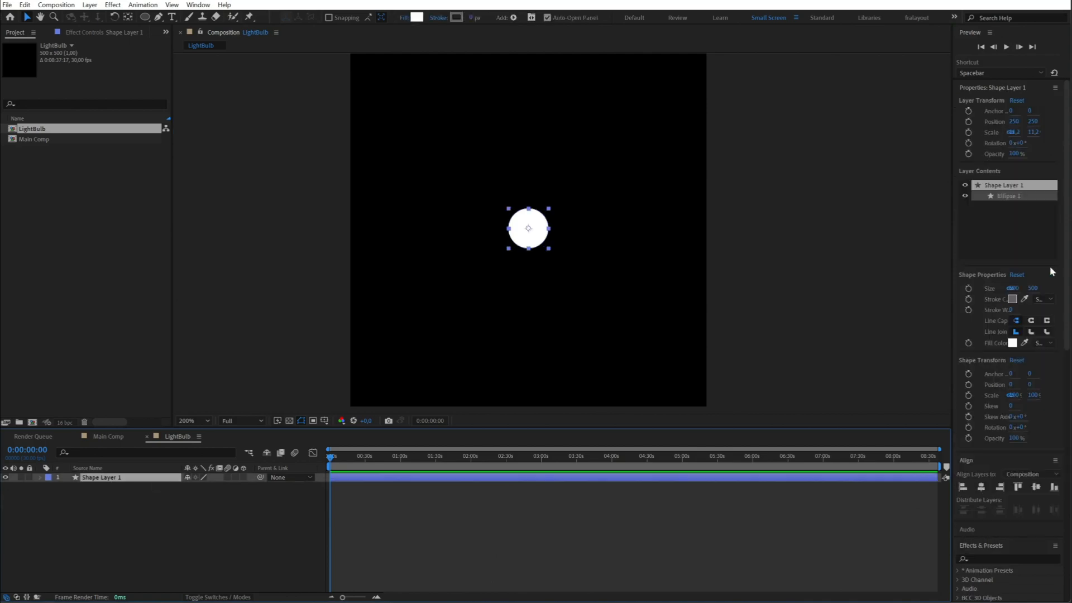
- Widen the Effects & Presets area and collapse the Properties and Align sections above it
left_click(995, 557)
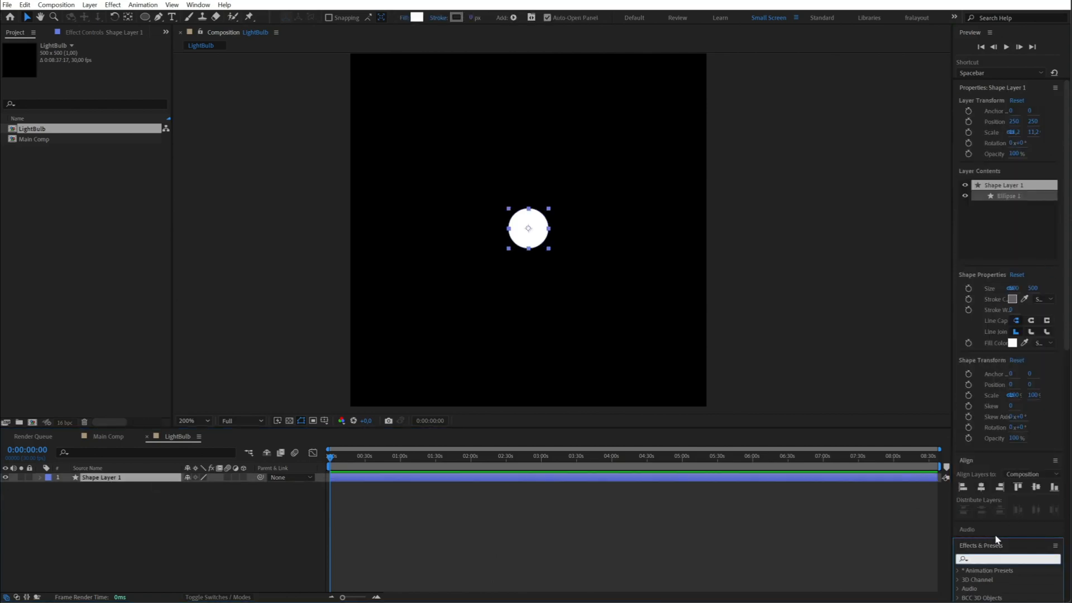
left_click_drag(955, 170, 909, 171)
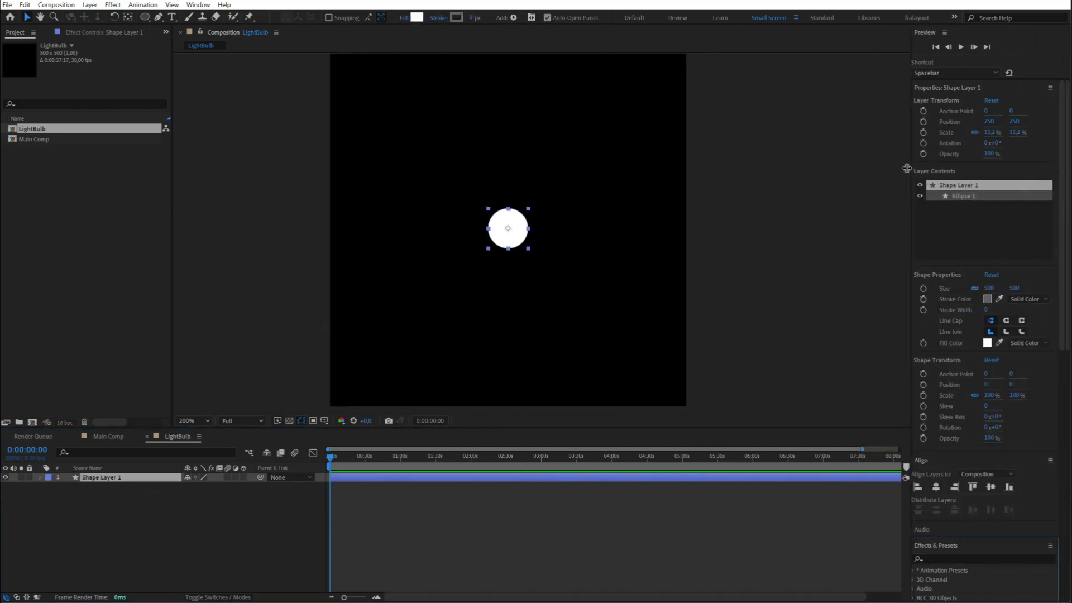
left_click(936, 88)
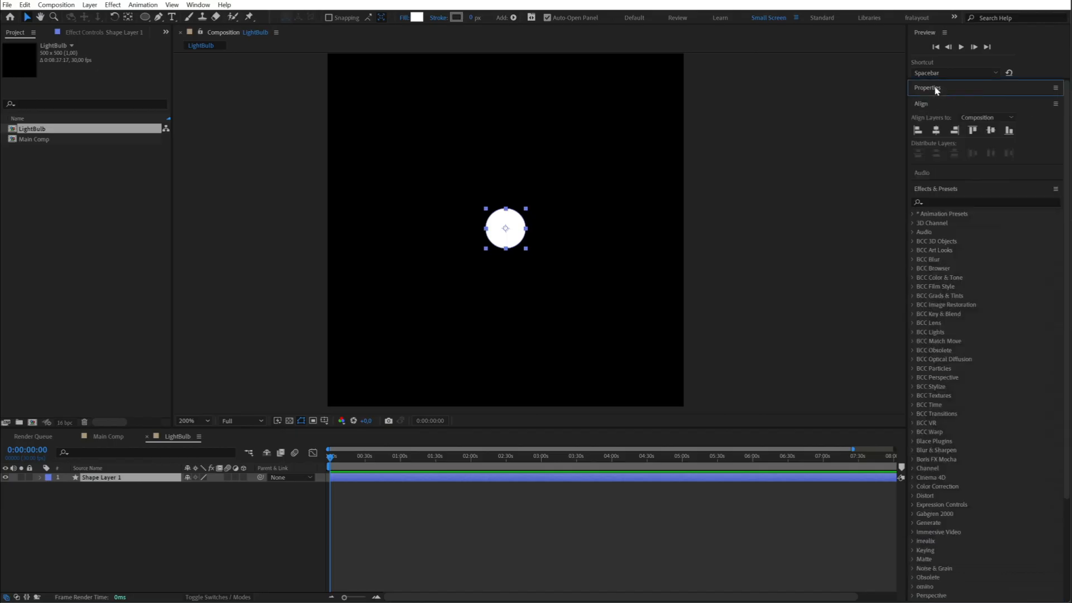
left_click(936, 106)
- Apply the Stylize Glow effect to the circle with a threshold of 100% and a radius of 49
left_click(943, 148)
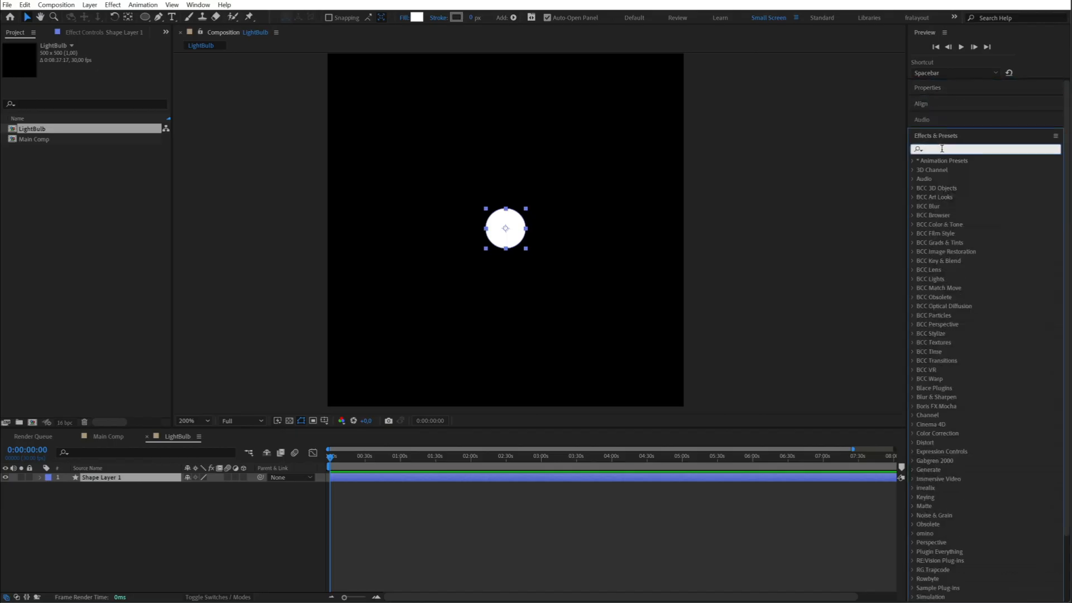
type("glow")
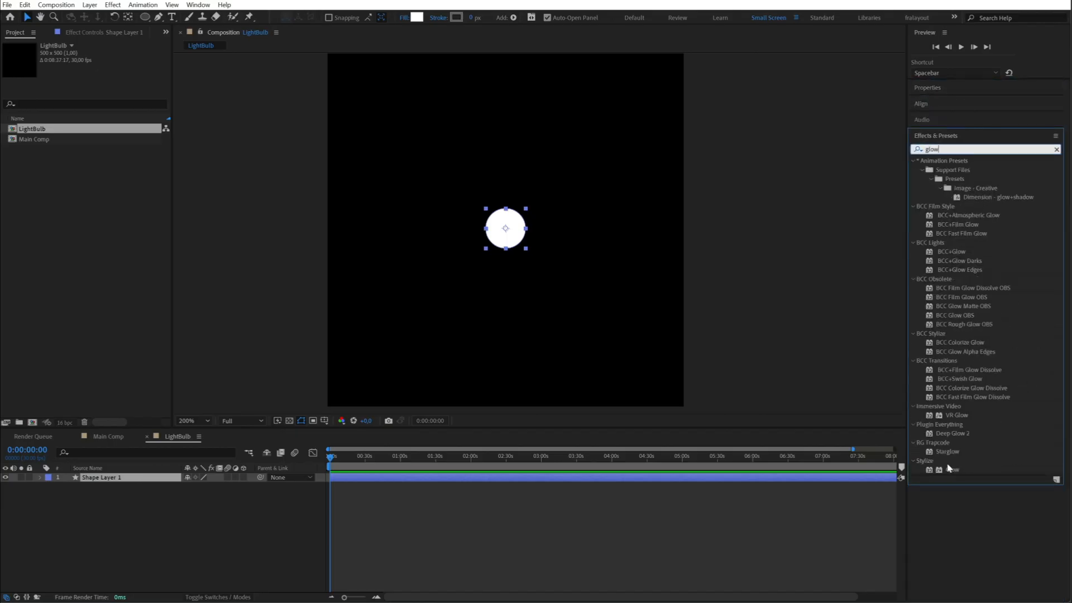
double_click(951, 469)
left_click(448, 488)
left_click(501, 231)
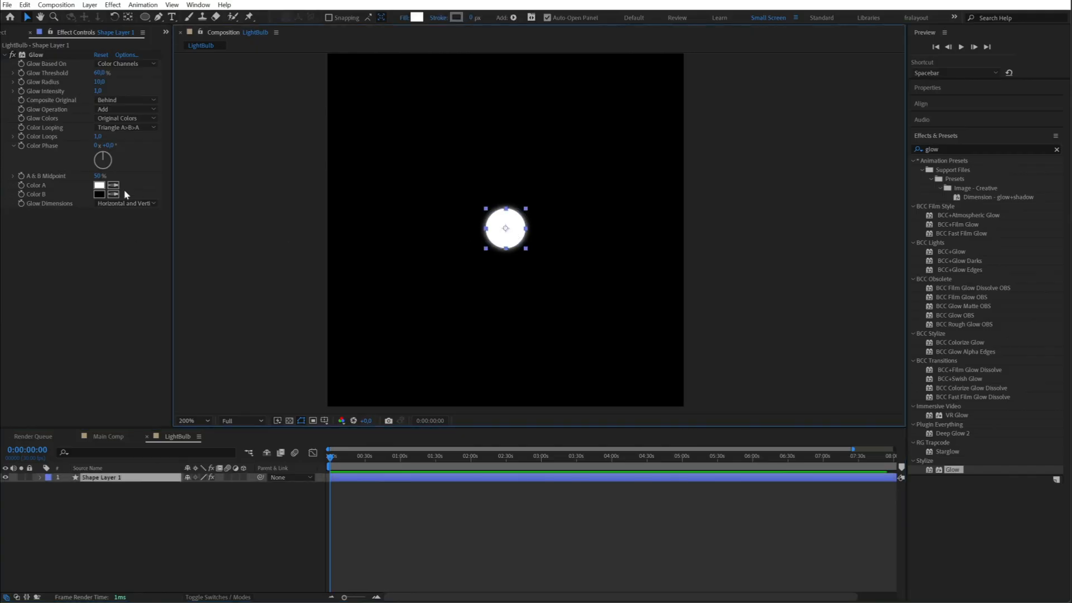
left_click_drag(99, 83, 118, 76)
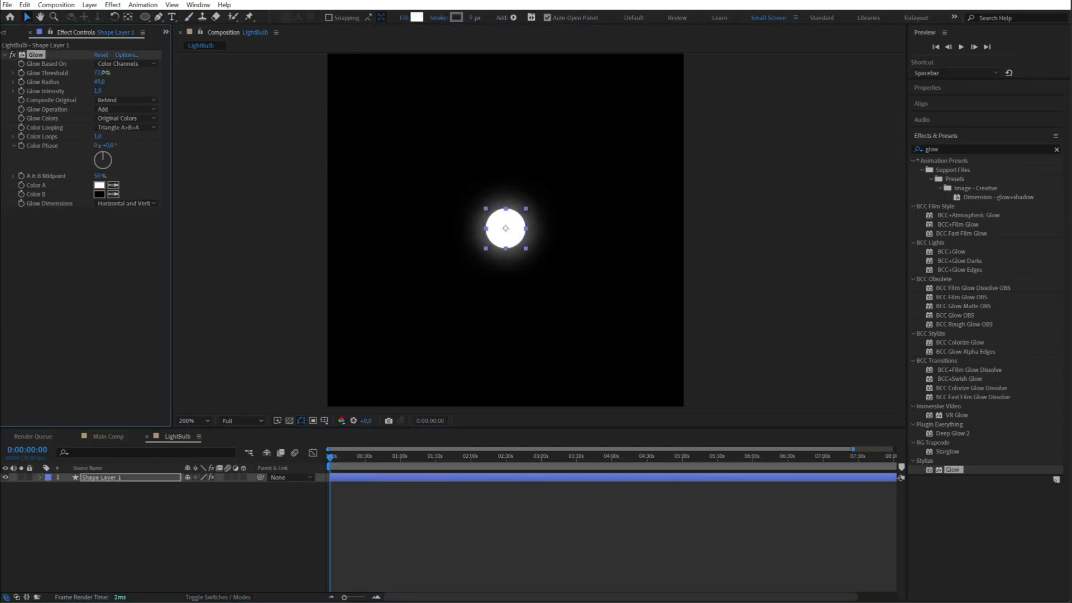
- Apply Fast Box Blur to the circle, order it above Glow, and set its blur radius to about 25
left_click(975, 149)
type("fast")
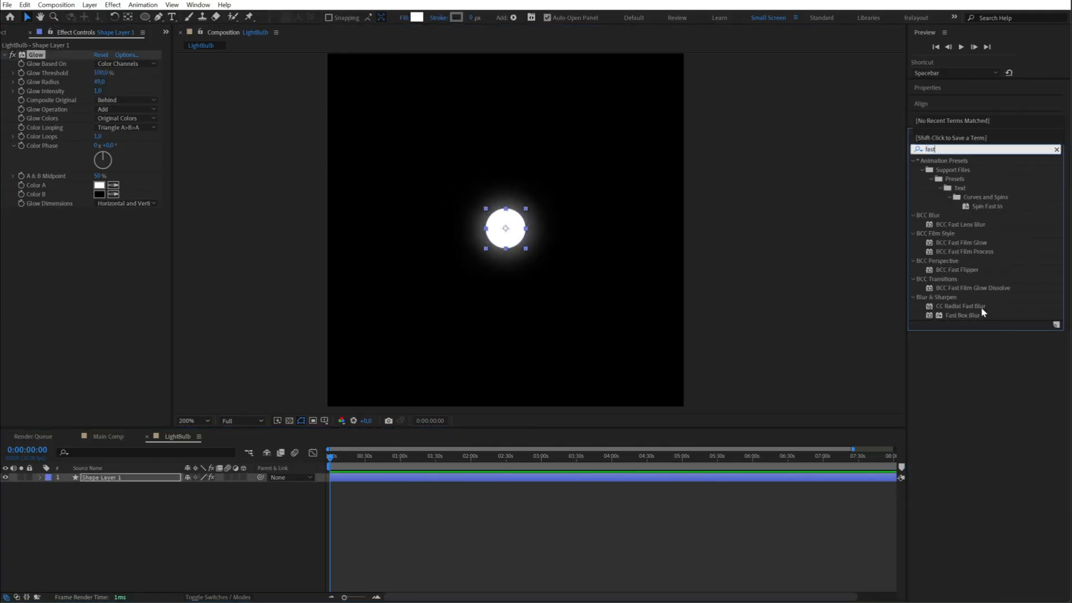
double_click(975, 315)
left_click_drag(44, 56, 75, 250)
left_click_drag(97, 63, 111, 60)
- Duplicate the blurred circle layer and remove Fast Box Blur from the copy
key("ctrl+d")
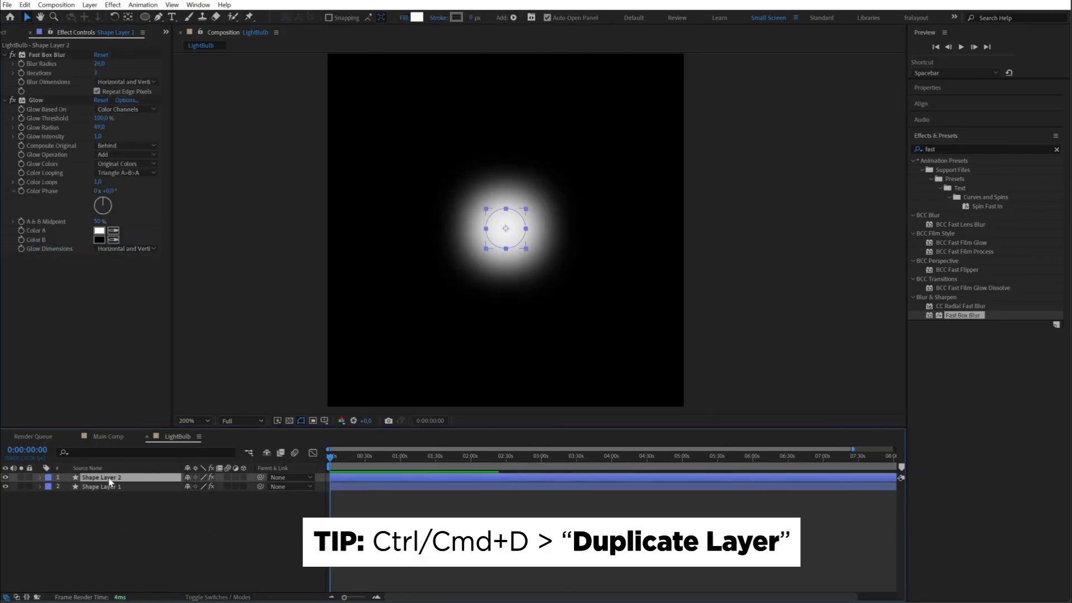
left_click(50, 56)
key("Delete")
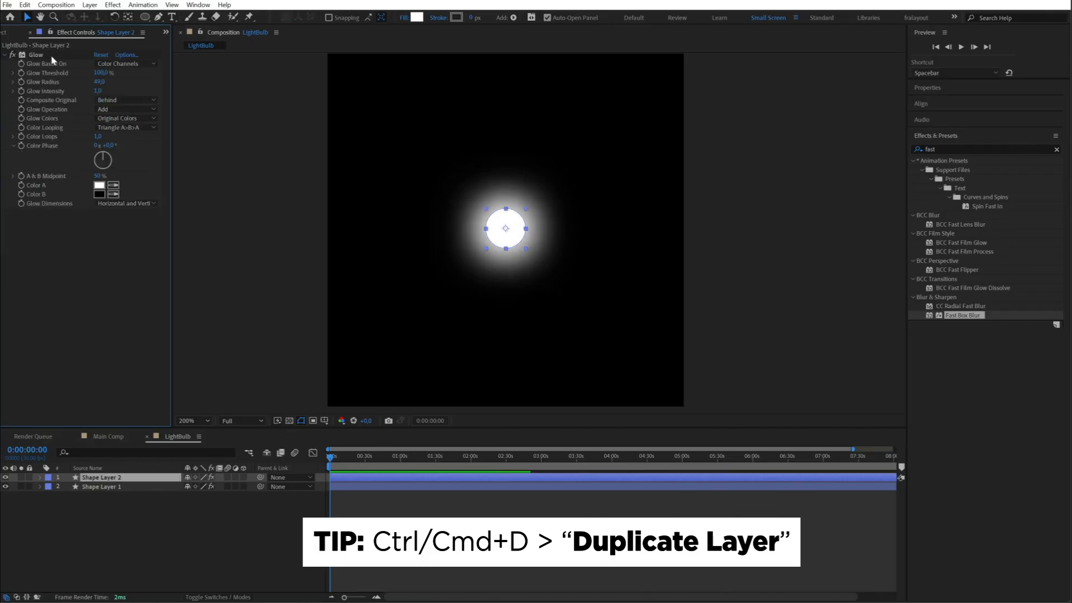
- Set the Glow radius of the unblurred copy, Shape Layer 2, to 14
left_click_drag(101, 77, 66, 82)
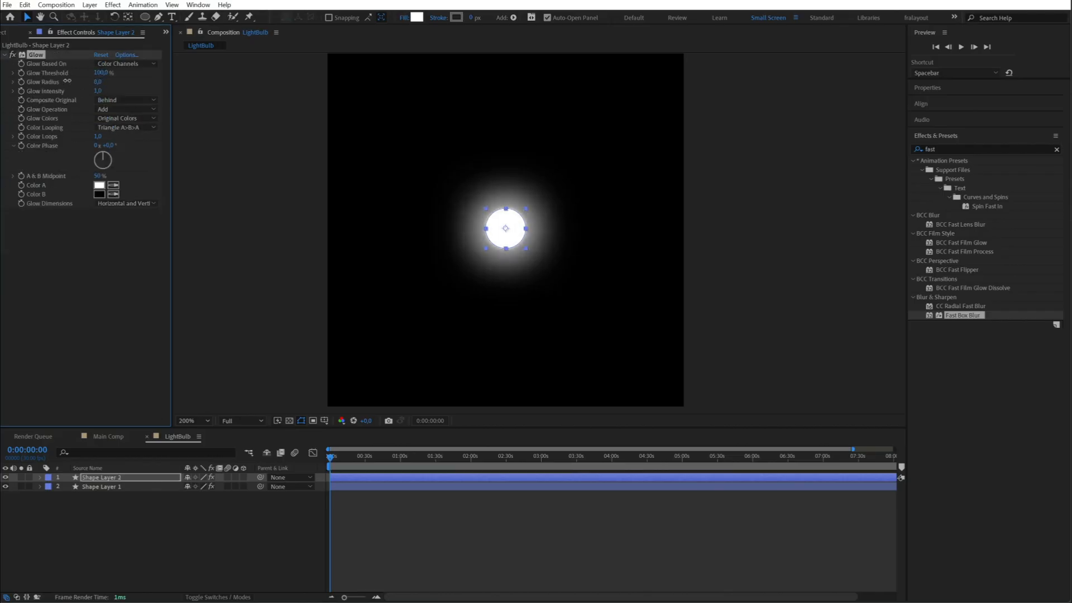
left_click(562, 533)
scroll(540, 233, "up", 1)
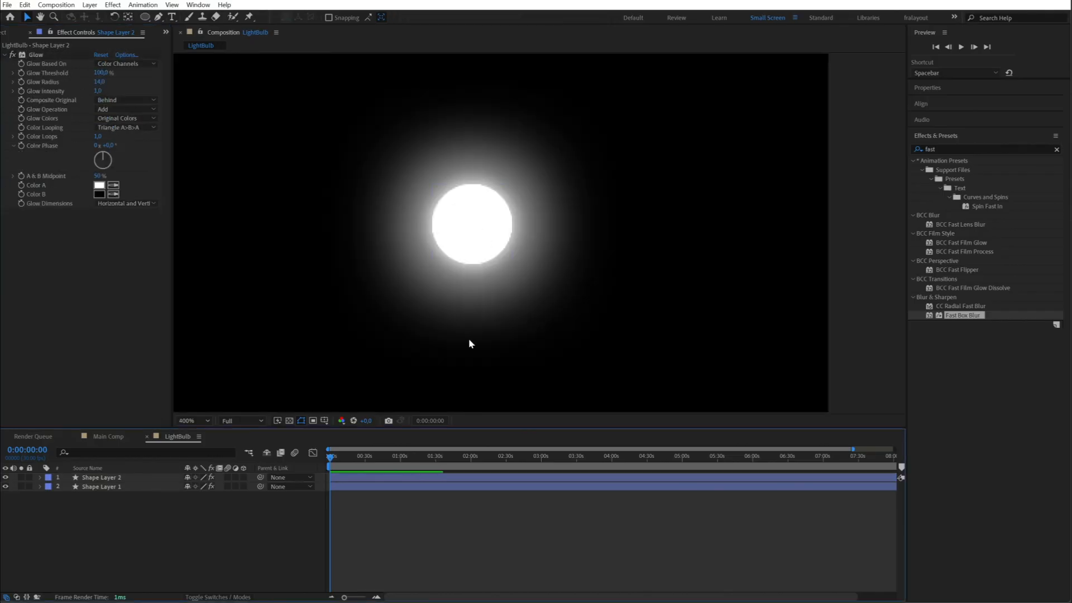
scroll(474, 340, "down", 3)
scroll(502, 234, "up", 3)
- Hide and show Shape Layer 2 to compare the glow with and without it
left_click(157, 479)
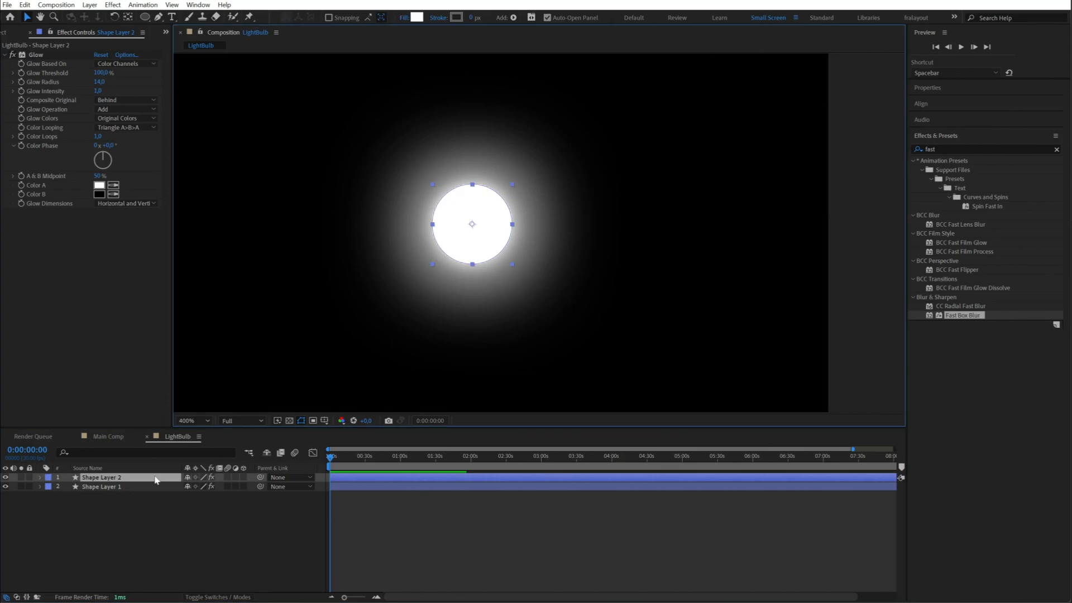
left_click(6, 478)
left_click(5, 478)
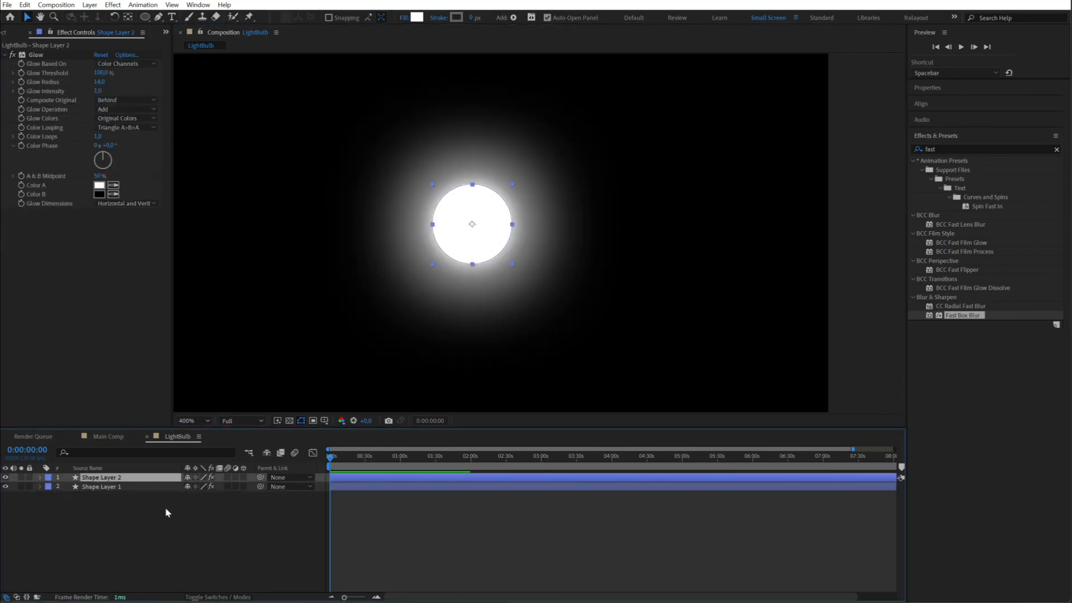
- Show the blending mode controls, set Shape Layer 2 to Add, and return to the start of the composition
key("ctrl+a")
left_click(16, 597)
left_click(267, 478)
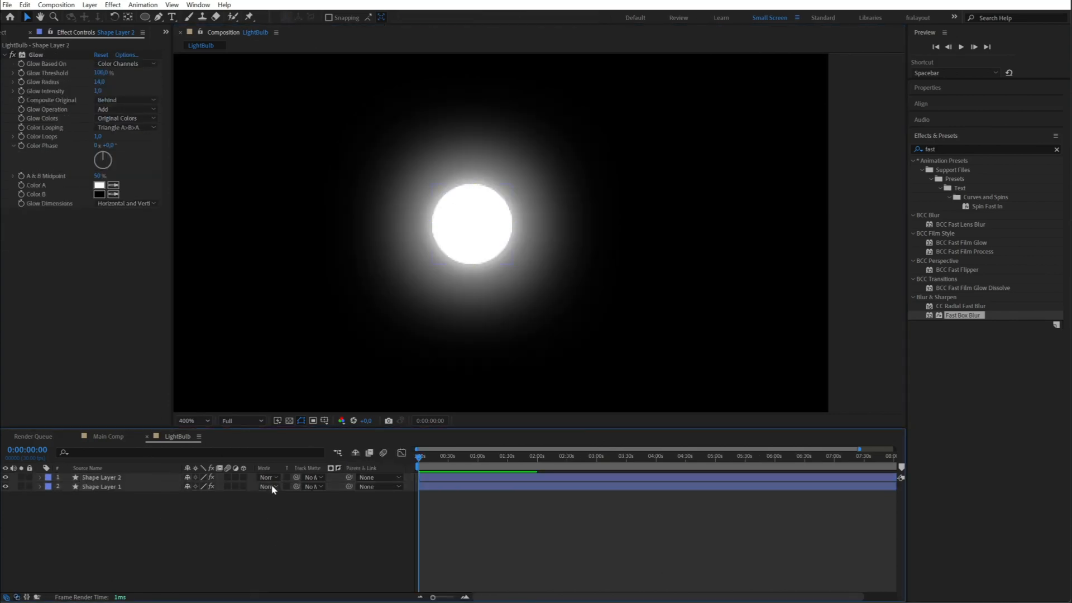
left_click(282, 98)
left_click(453, 515)
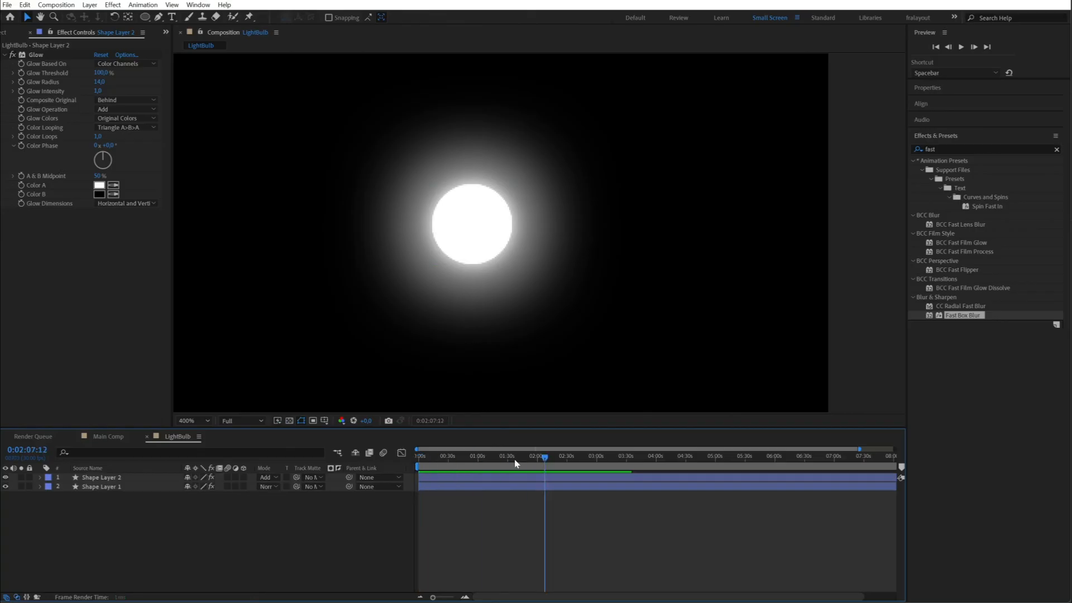
left_click(272, 405)
- Scale the blurred circle on Shape Layer 1 up slightly around its centre to widen the halo
left_click(102, 487)
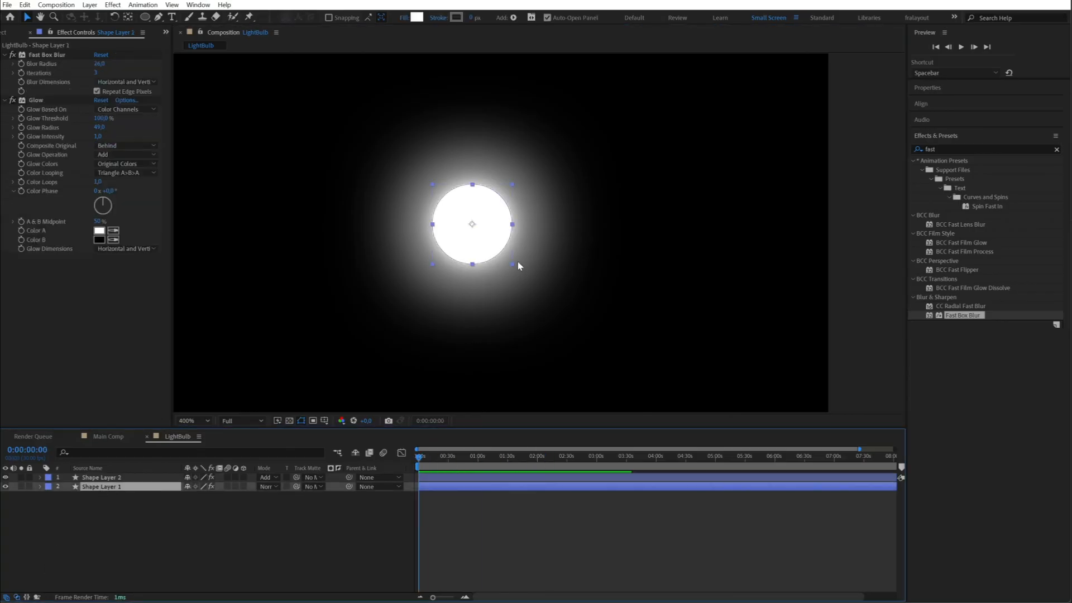
left_click_drag(504, 256, 518, 283)
left_click(470, 582)
scroll(480, 344, "down", 1)
scroll(508, 276, "down", 1)
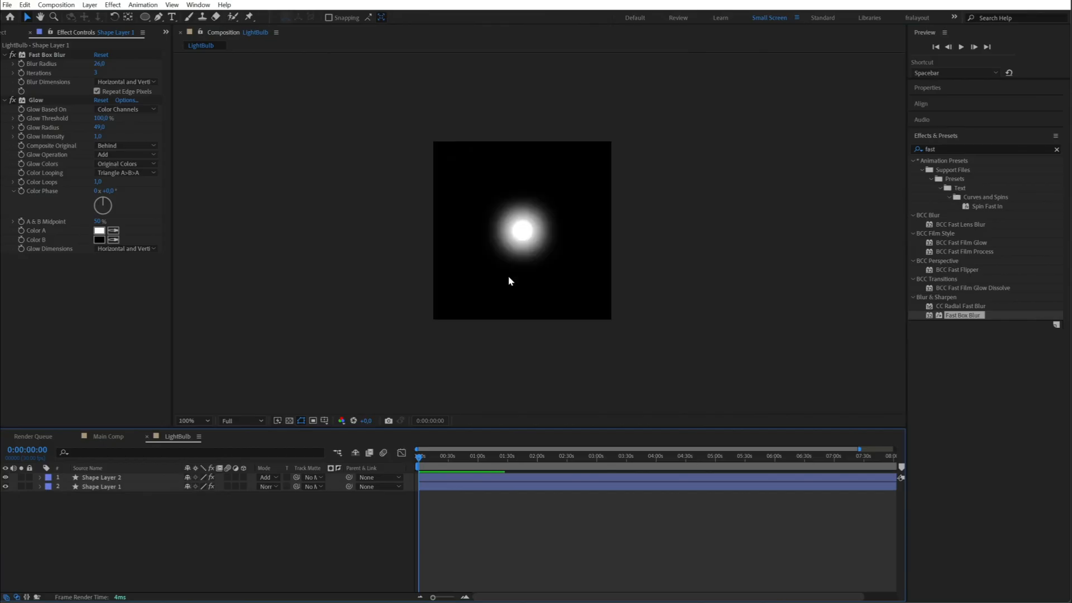
- Set the Fast Box Blur radius of Shape Layer 1 to 18 and scale its circle down slightly to tighten the halo
scroll(508, 277, "up", 2)
left_click(125, 487)
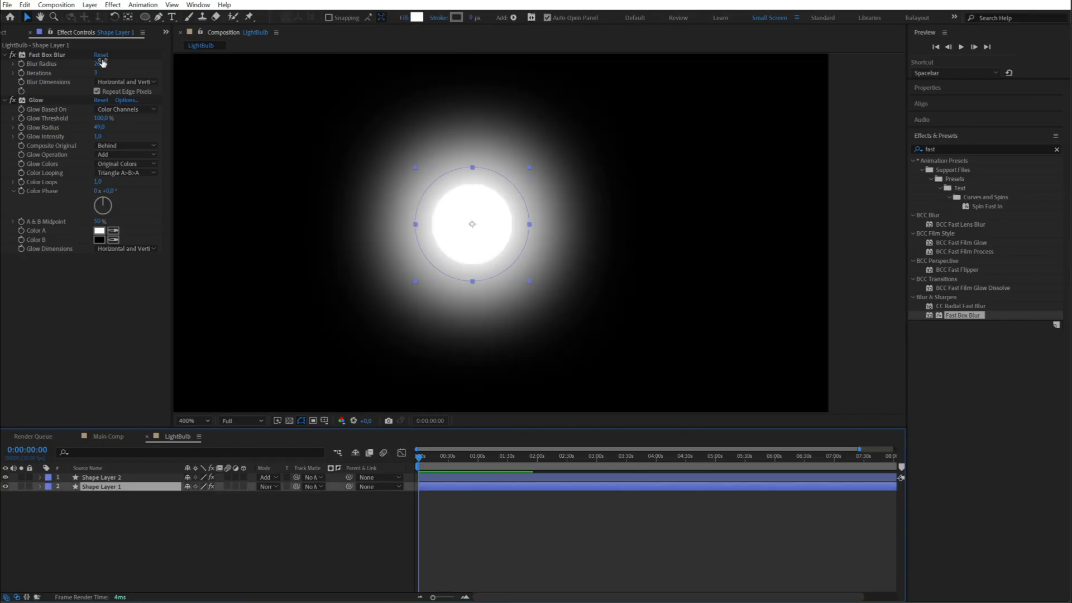
mouse_move(102, 63)
left_mouse_down()
mouse_move(84, 65)
mouse_move(102, 77)
left_mouse_up()
left_click(151, 507)
left_click(109, 487)
left_click(530, 283)
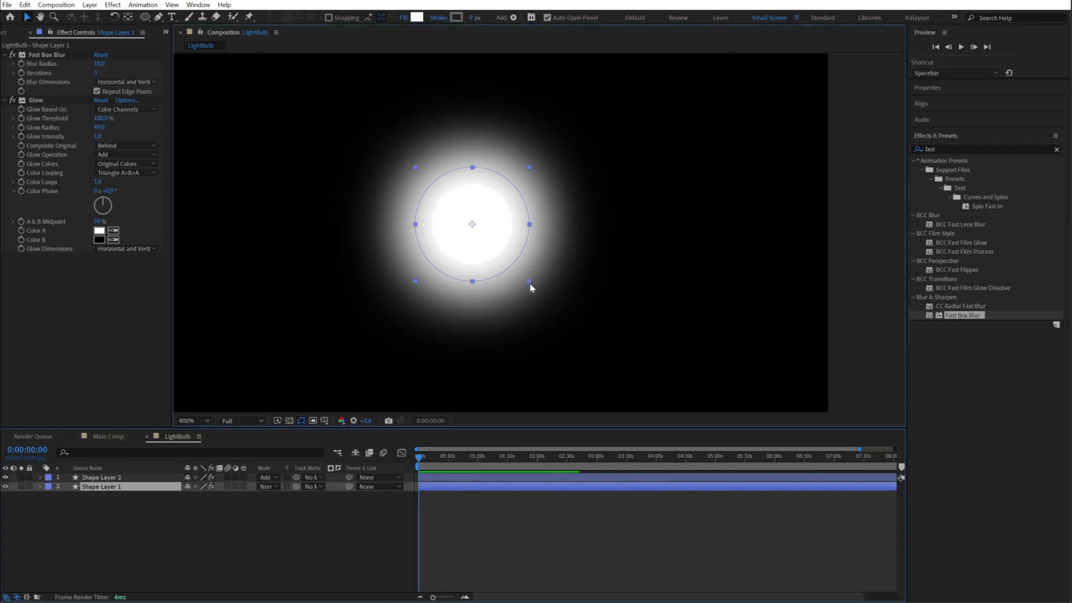
left_click(515, 519)
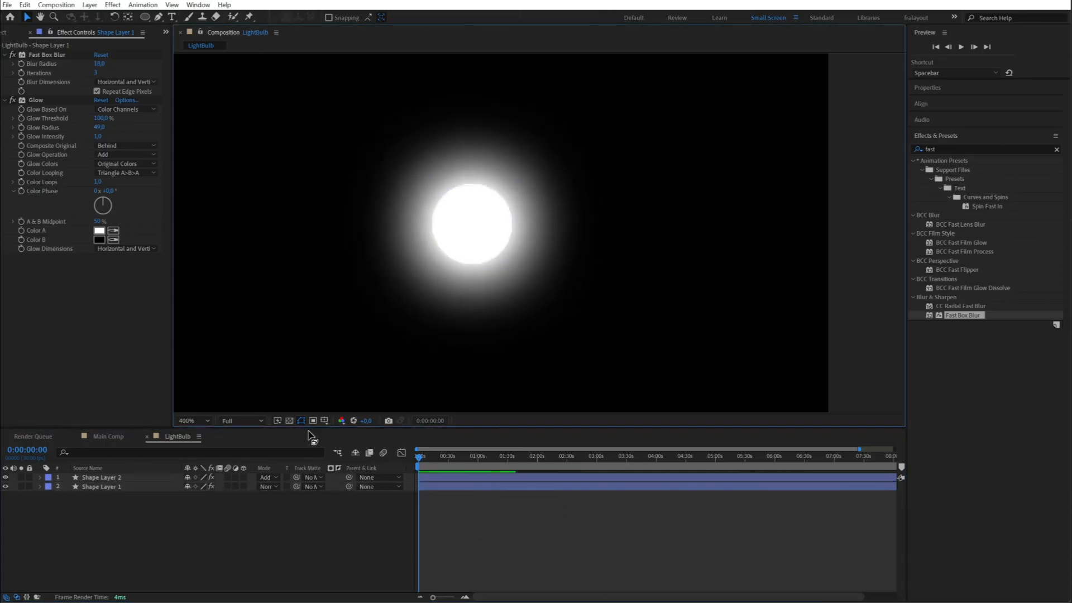
- Return to Main Comp, add the LightBulb composition above the LIGHT text layer, and move the bulb just above the letters G and H
left_click(147, 437)
key("ctrl+0")
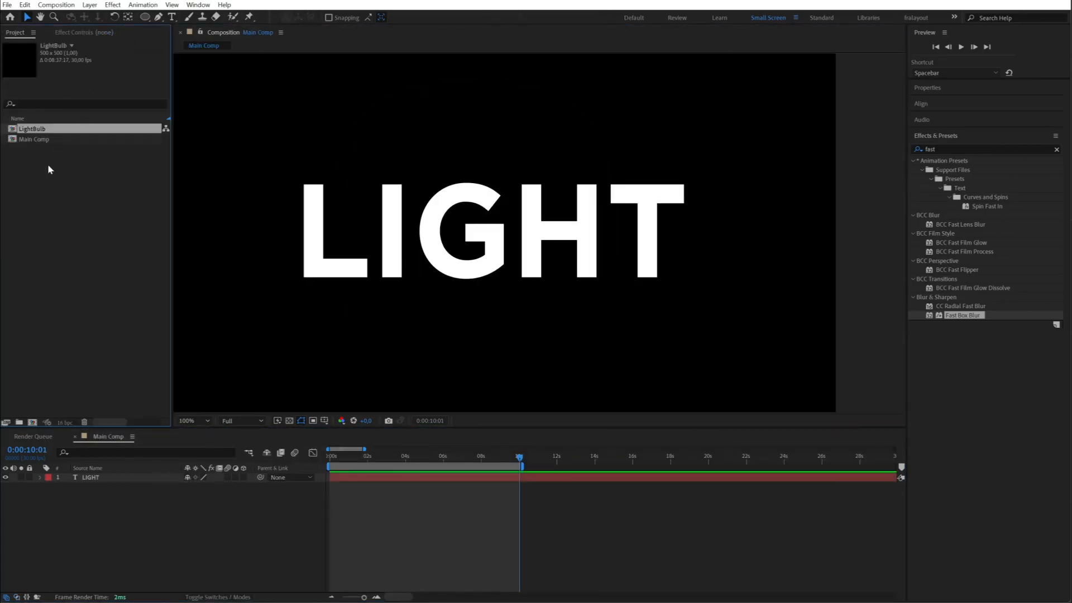
left_click_drag(33, 129, 92, 478)
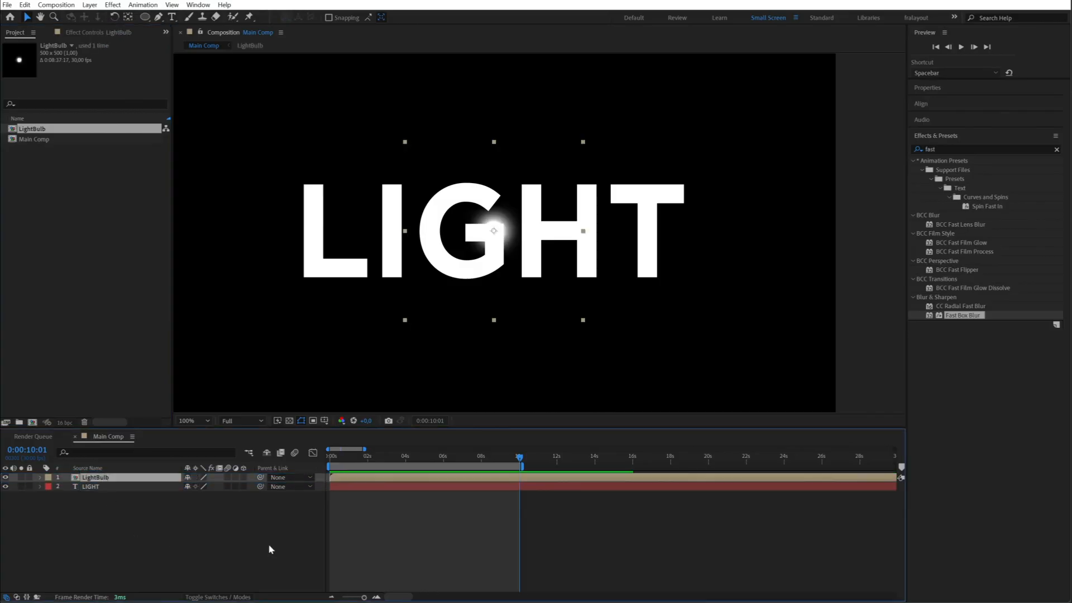
left_click_drag(532, 246, 549, 207)
- Make the LightBulb and LIGHT layers 3D and nudge the bulb slightly down toward the text
left_click_drag(244, 477, 244, 486)
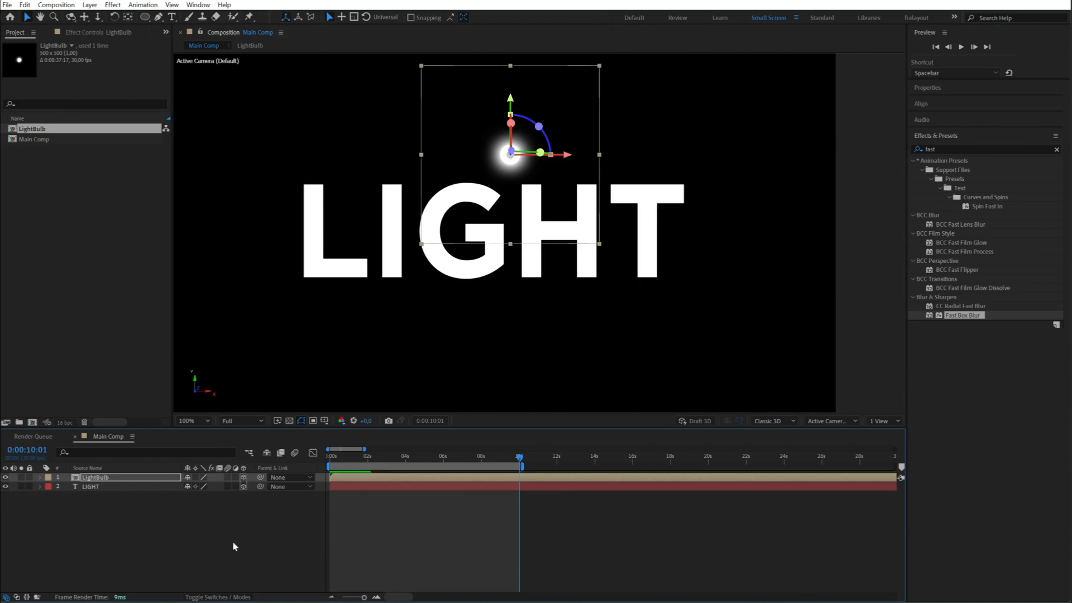
mouse_move(550, 150)
left_mouse_down()
mouse_move(436, 132)
mouse_move(544, 266)
mouse_move(544, 127)
mouse_move(545, 151)
left_mouse_up()
- Switch the composition to 2 Views and move LightBulb in front of the text to Z position -20 in the Top view
left_click(883, 421)
left_click(893, 444)
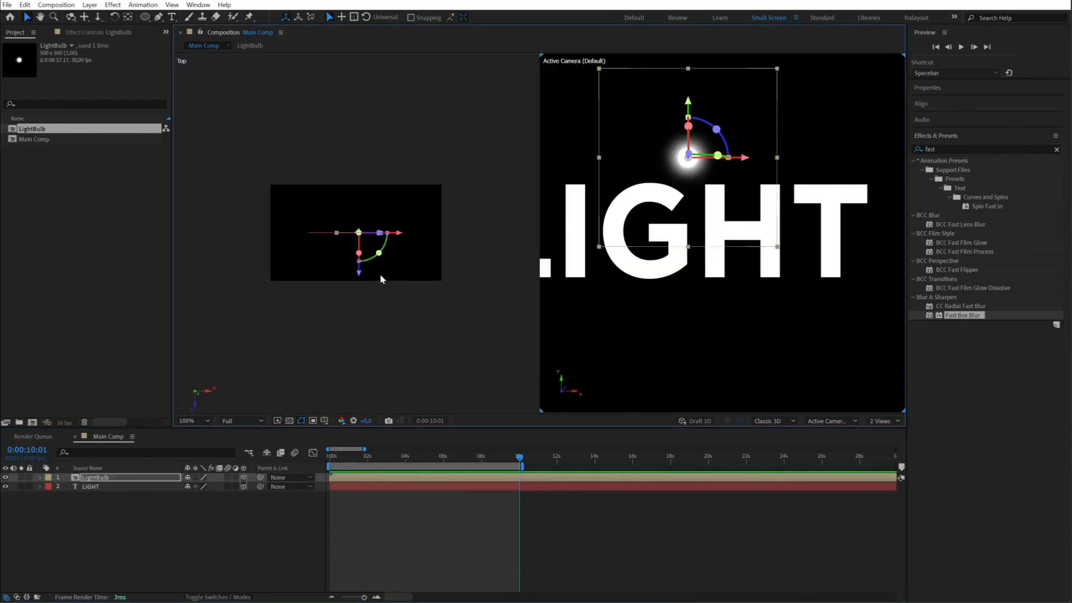
scroll(322, 285, "up", 3)
left_click_drag(326, 269, 328, 276)
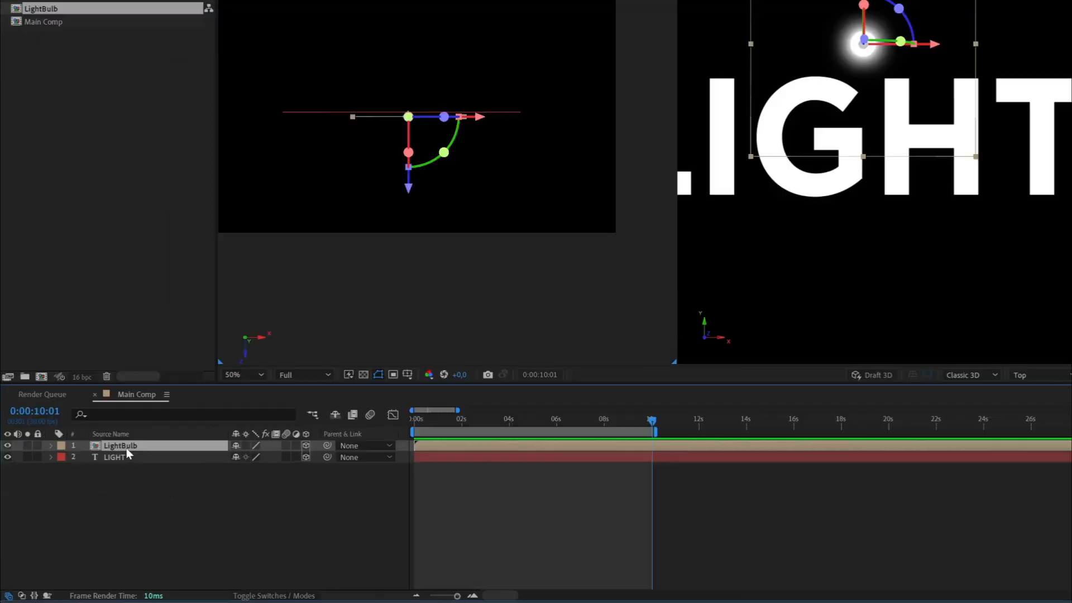
- Separate the Position dimensions of the LightBulb layer and enable expressions on its X Position and Y Position
key("p")
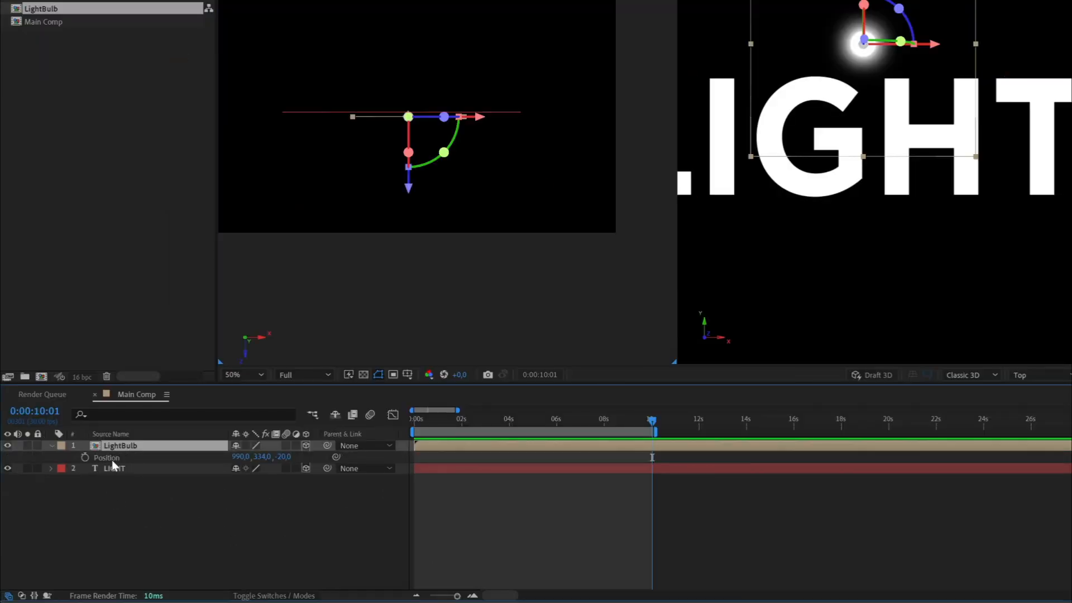
right_click(113, 459)
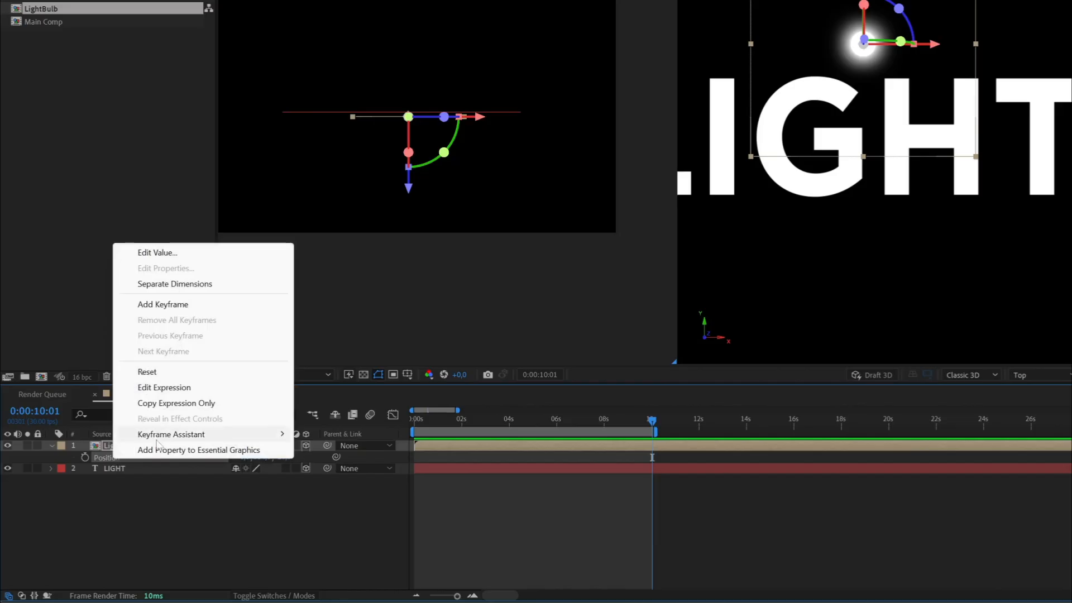
mouse_move(166, 435)
left_click(175, 284)
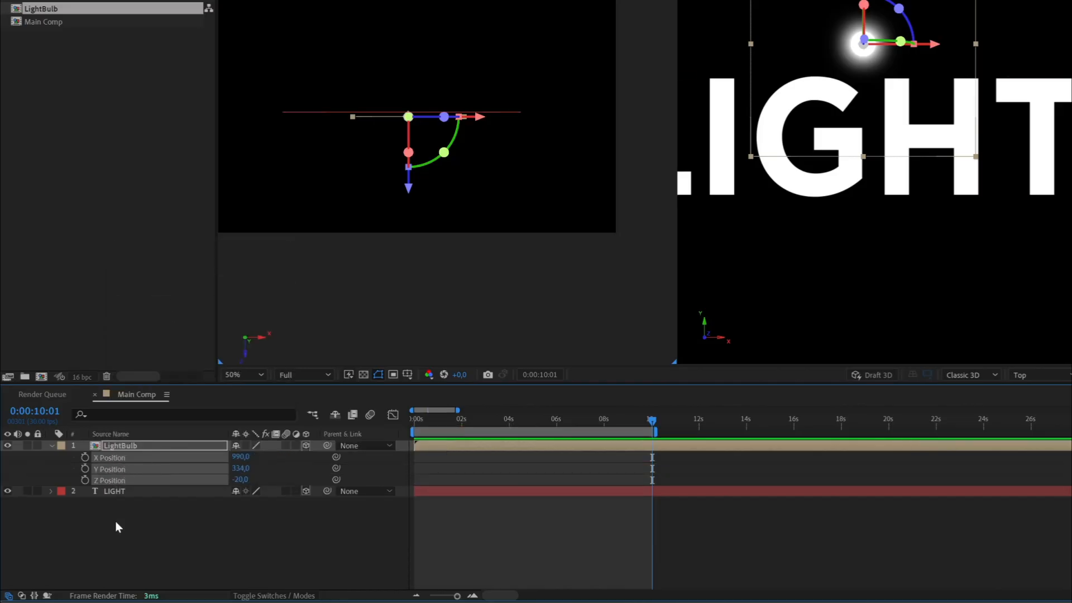
left_click(86, 469, "alt")
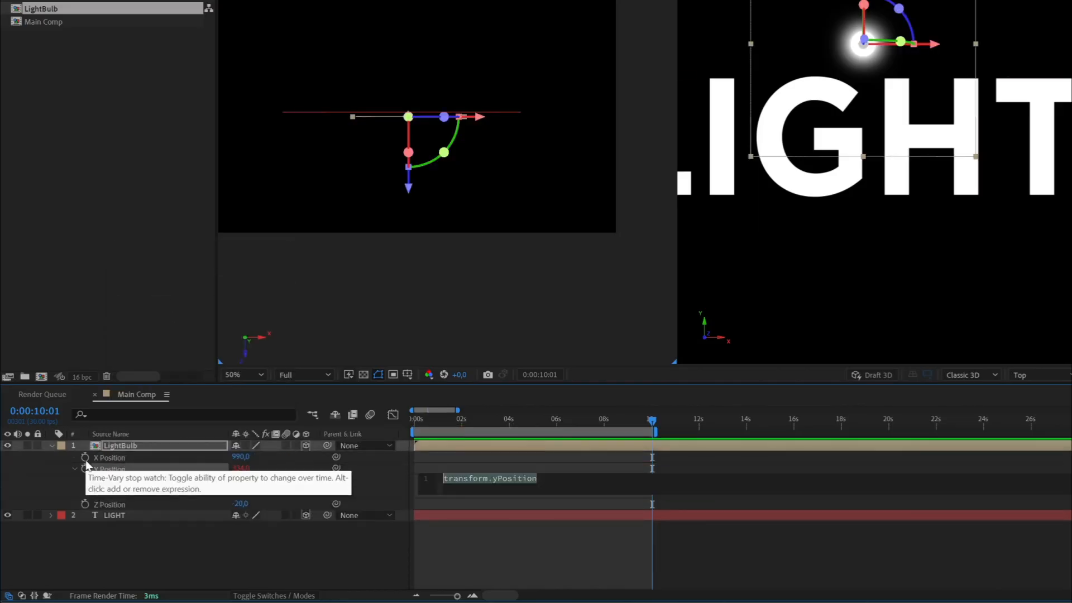
left_click(85, 458, "alt")
- Add a null object to Main Comp and rename it CONTROLLER
right_click(185, 558)
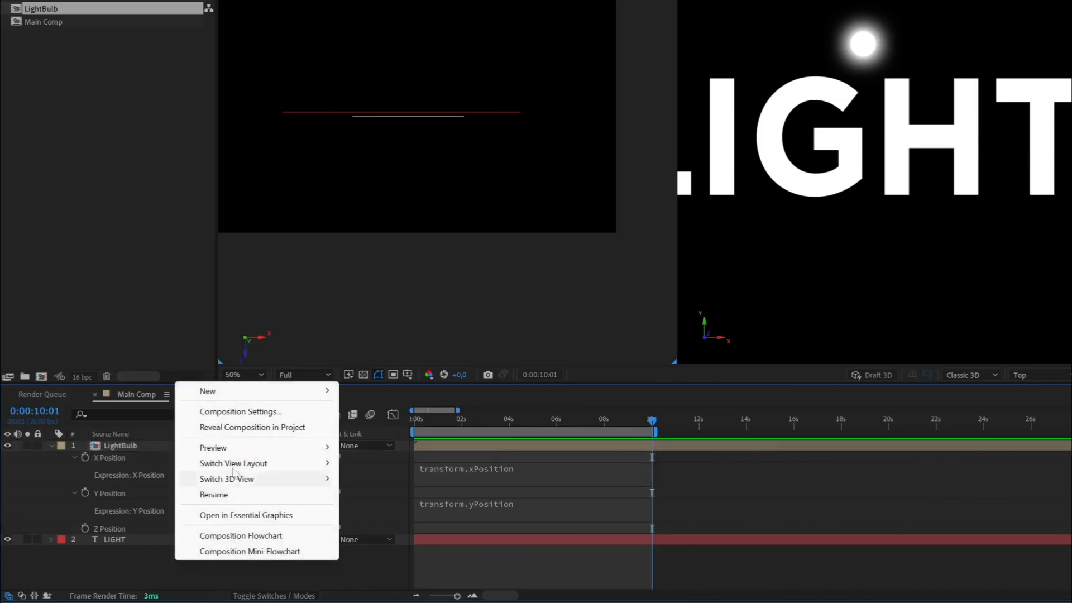
mouse_move(226, 393)
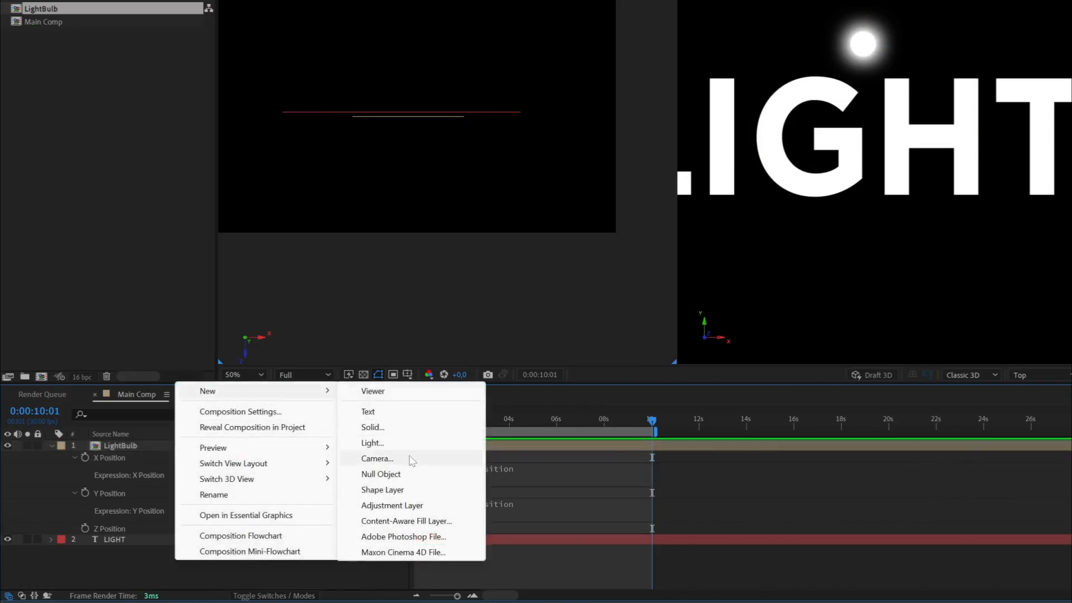
left_click(386, 473)
key("Return")
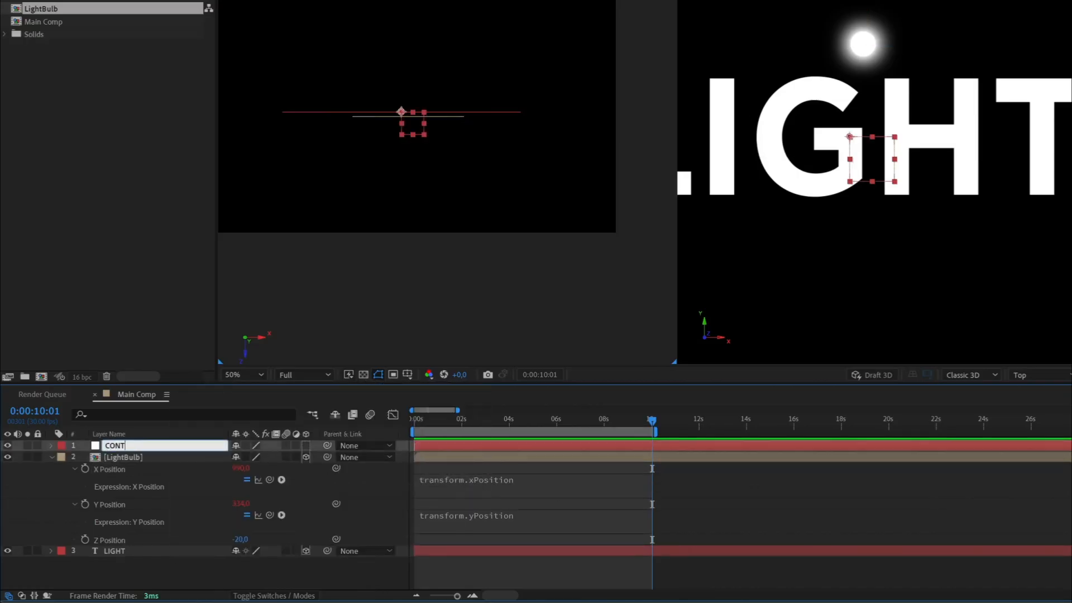
type("CONTROLLER")
key("Return")
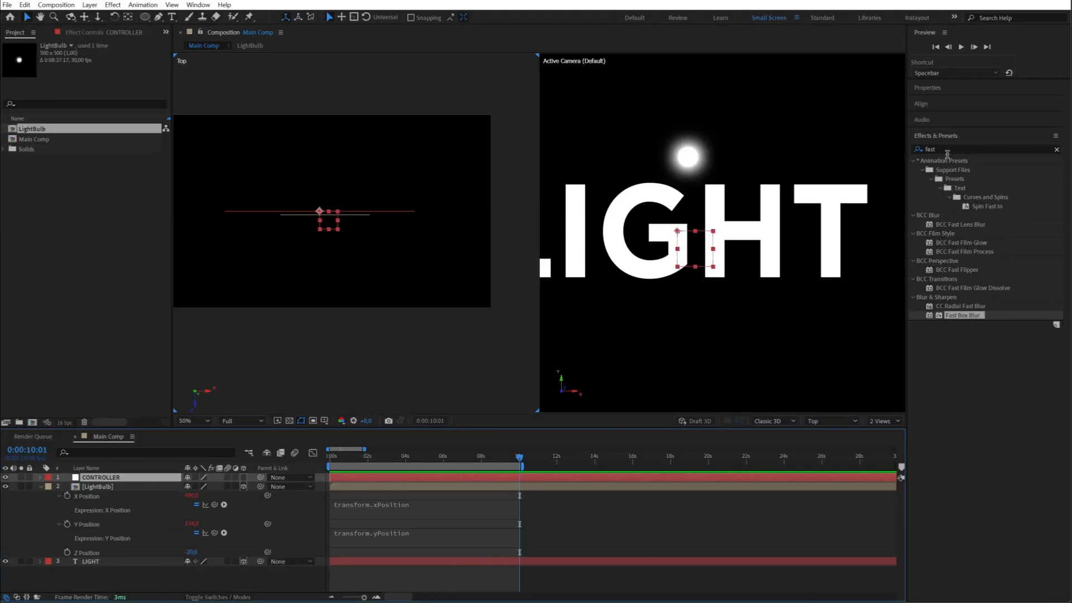
- Find the Slider Control effect, apply it to the CONTROLLER null, and duplicate it
left_click_drag(948, 152, 880, 152)
key("BackSpace")
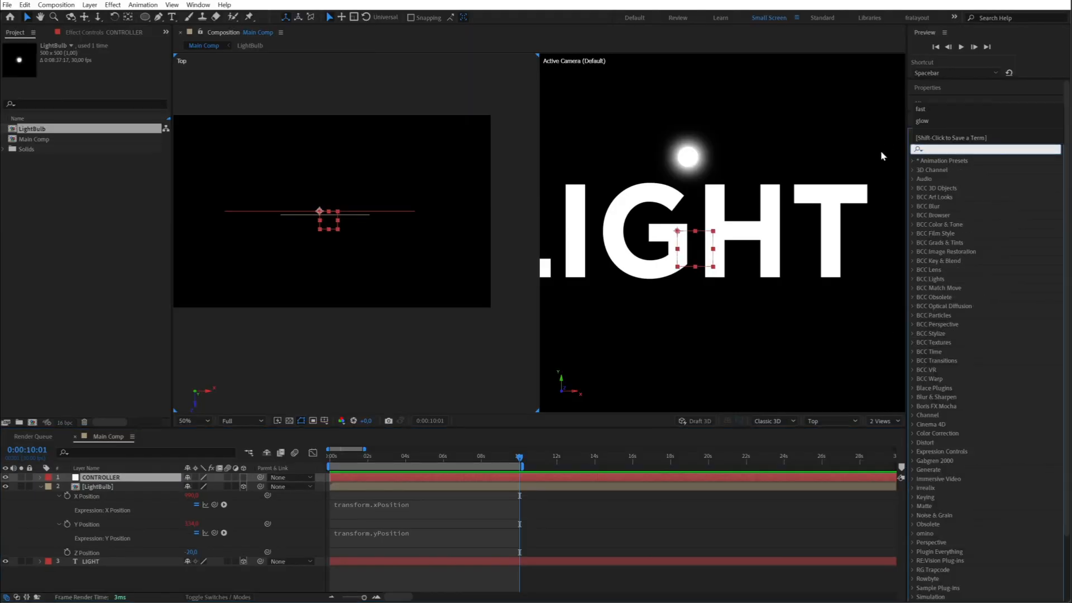
type("slider")
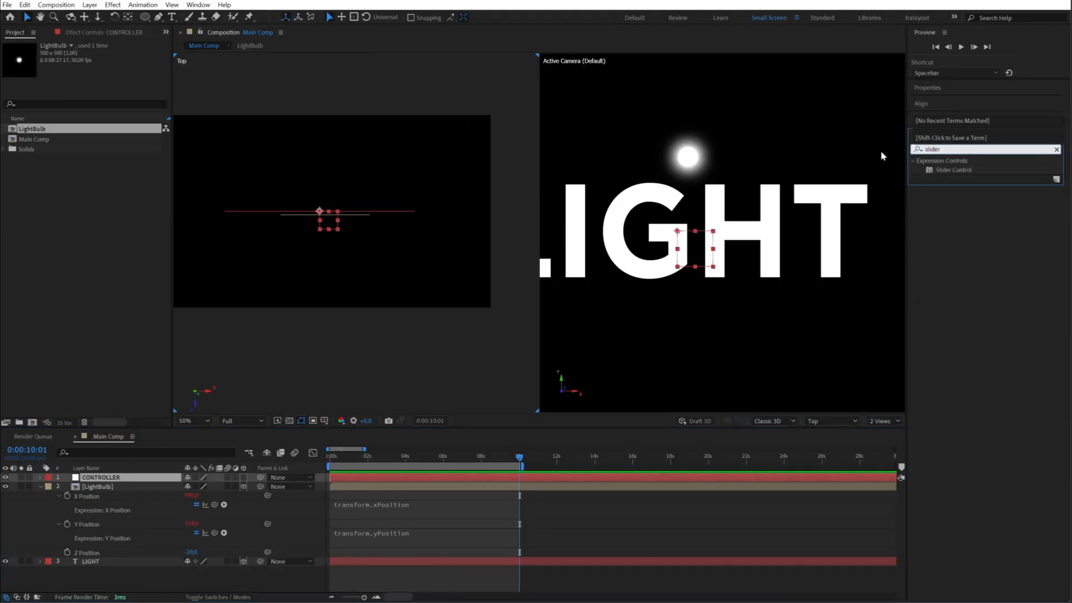
left_click_drag(963, 171, 120, 482)
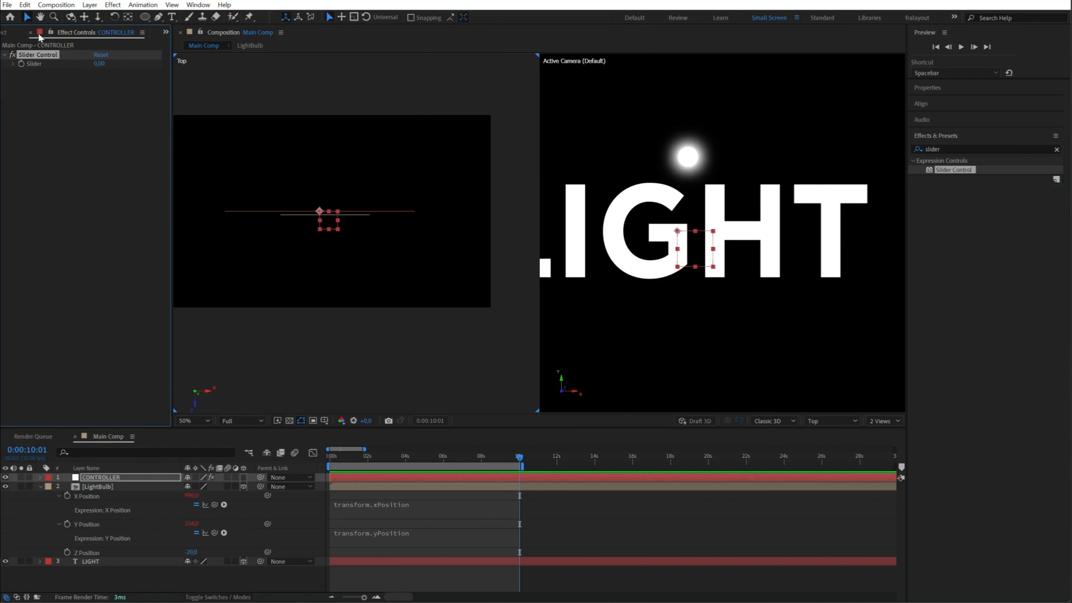
key("ctrl+d")
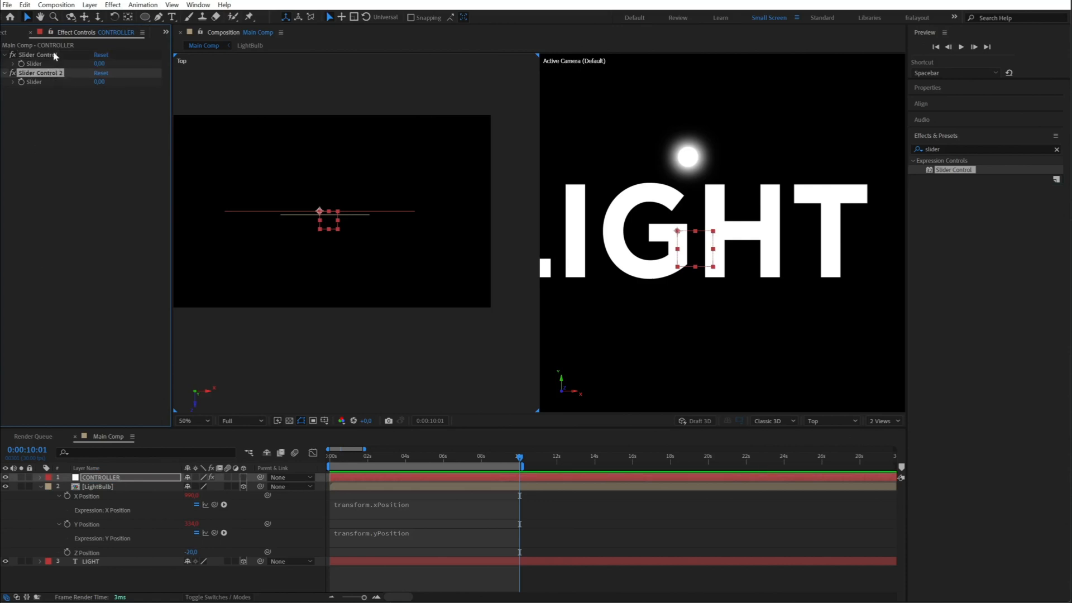
- Rename the first Slider Control on CONTROLLER frequency and the second one amplitude
left_click(56, 54)
key("Return")
type("frequency")
key("Return")
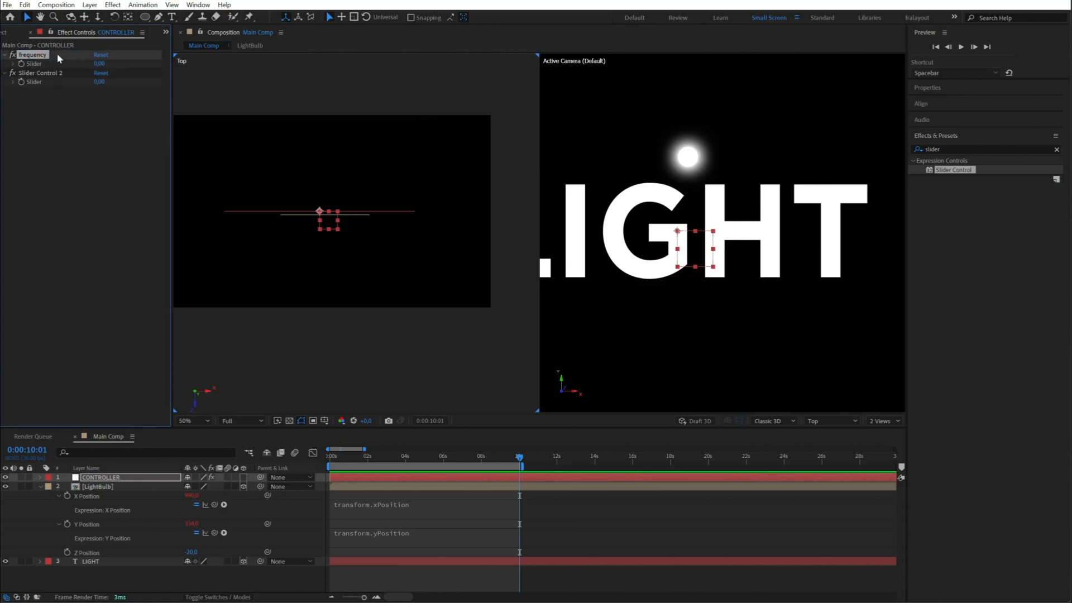
left_click(65, 76)
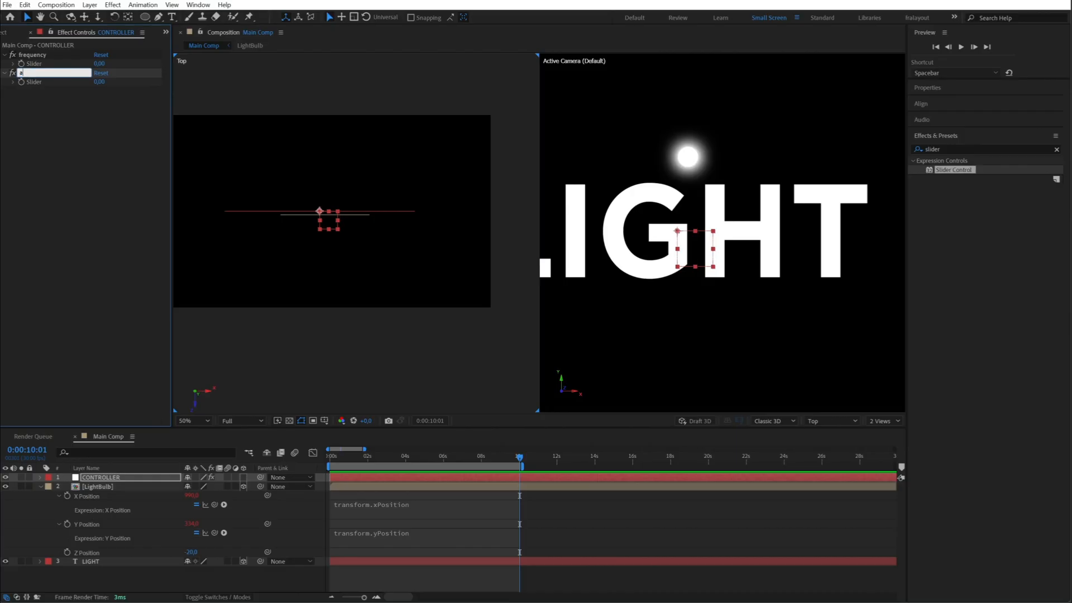
key("Return")
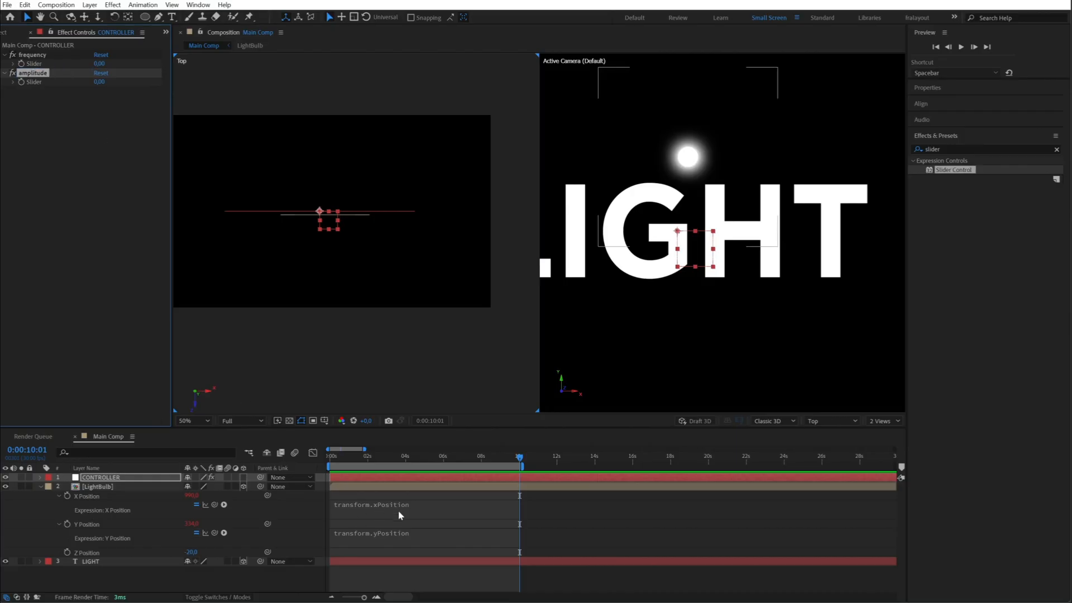
- Write a wiggle() expression on LightBulb's X Position that takes CONTROLLER's frequency and amplitude sliders as its two arguments
left_click(368, 505)
type("wiggle")
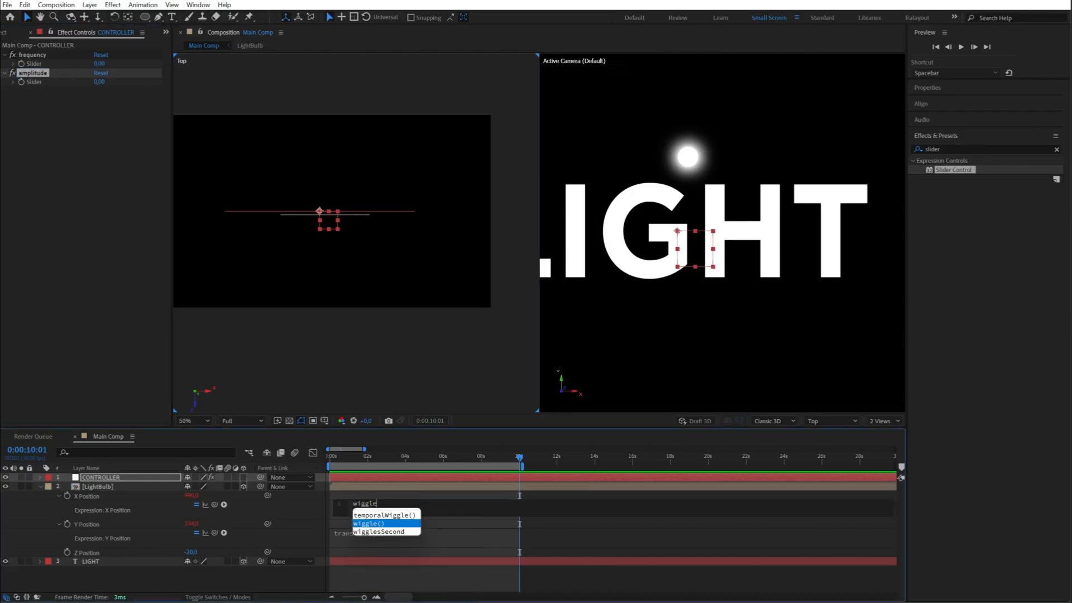
key("Return")
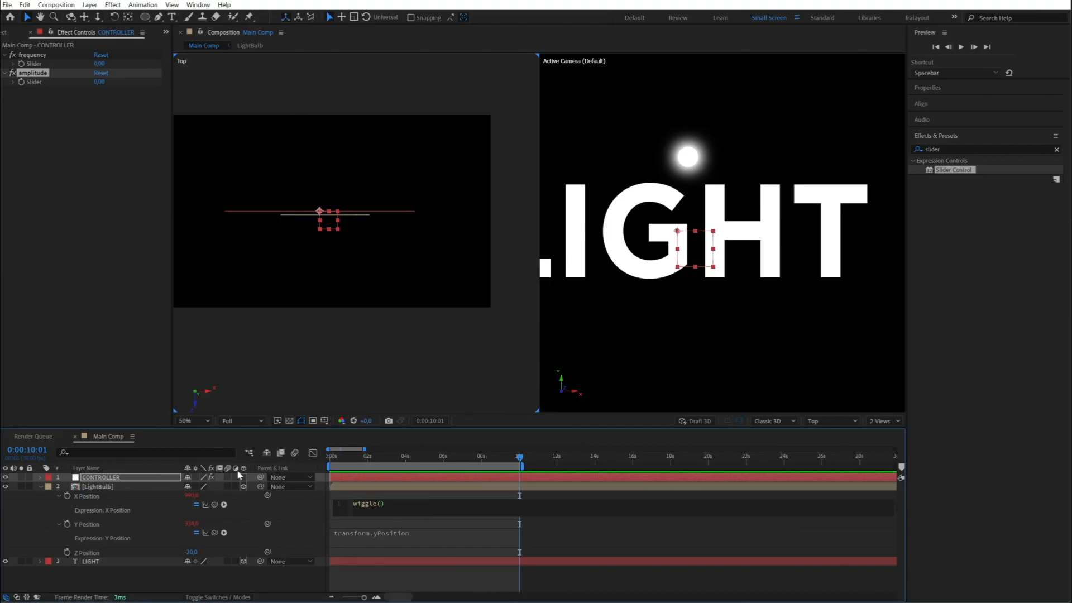
left_click_drag(214, 504, 34, 65)
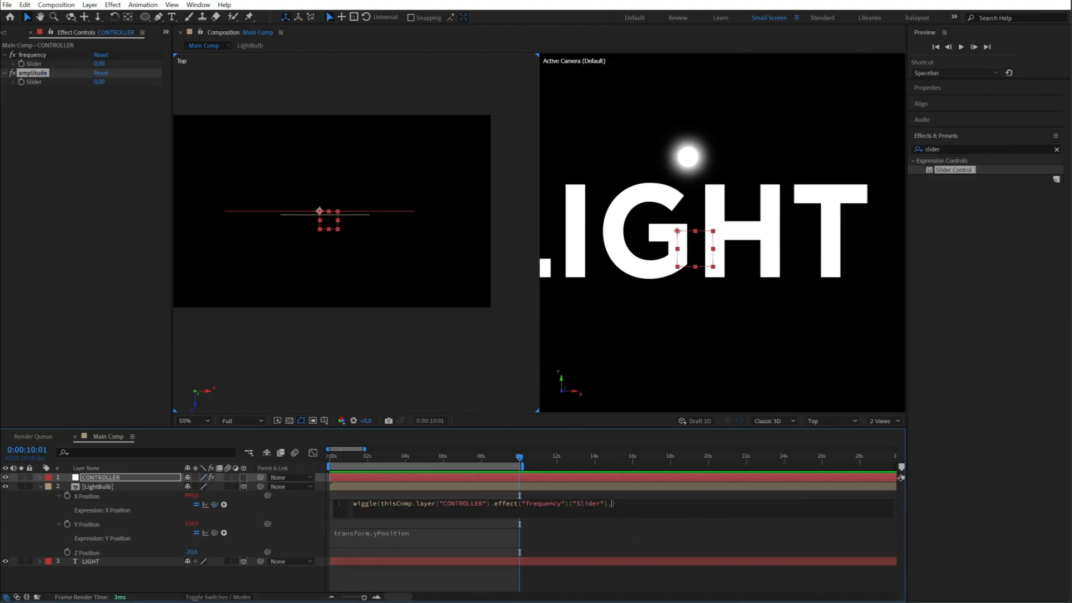
left_click_drag(223, 505, 33, 82)
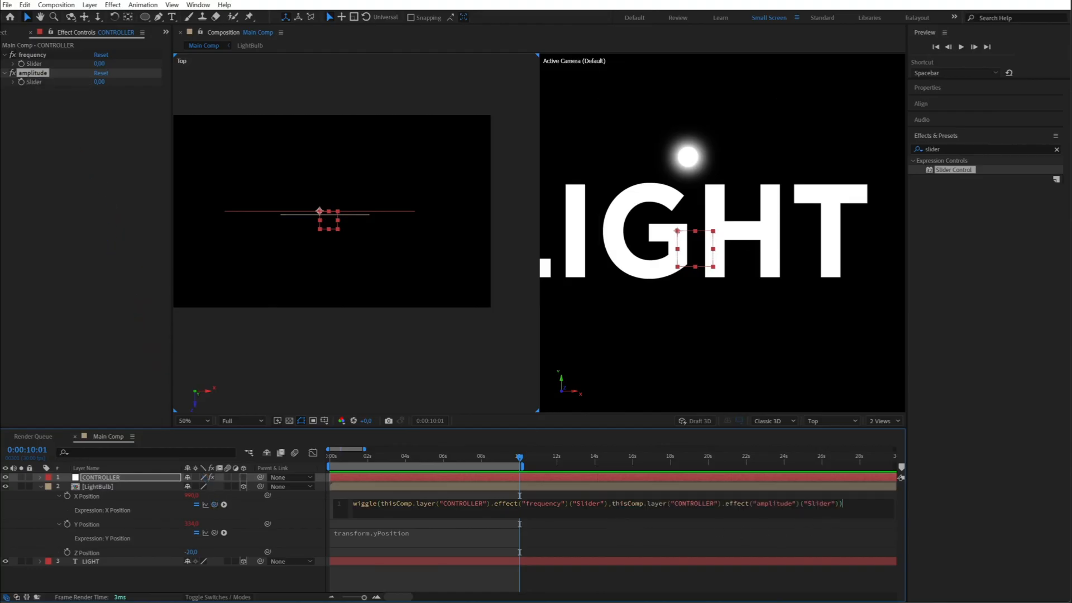
- Copy the whole X Position wiggle expression and paste it over the Y Position expression of LightBulb
key("ctrl+a")
right_click(417, 506)
left_click(442, 549)
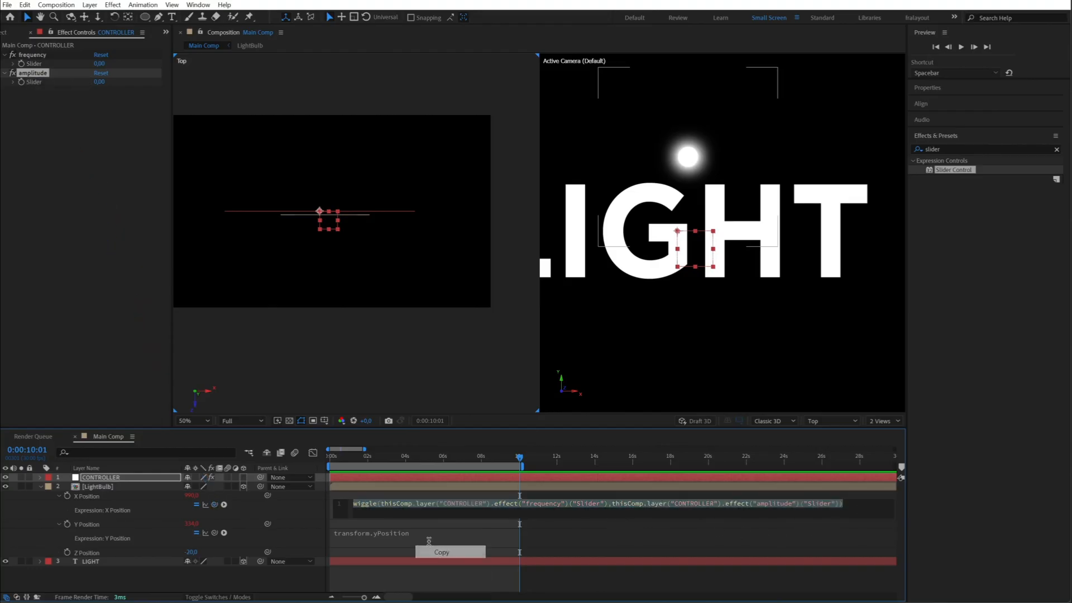
left_click(422, 533)
right_click(421, 536)
left_click(442, 496)
left_click(422, 463)
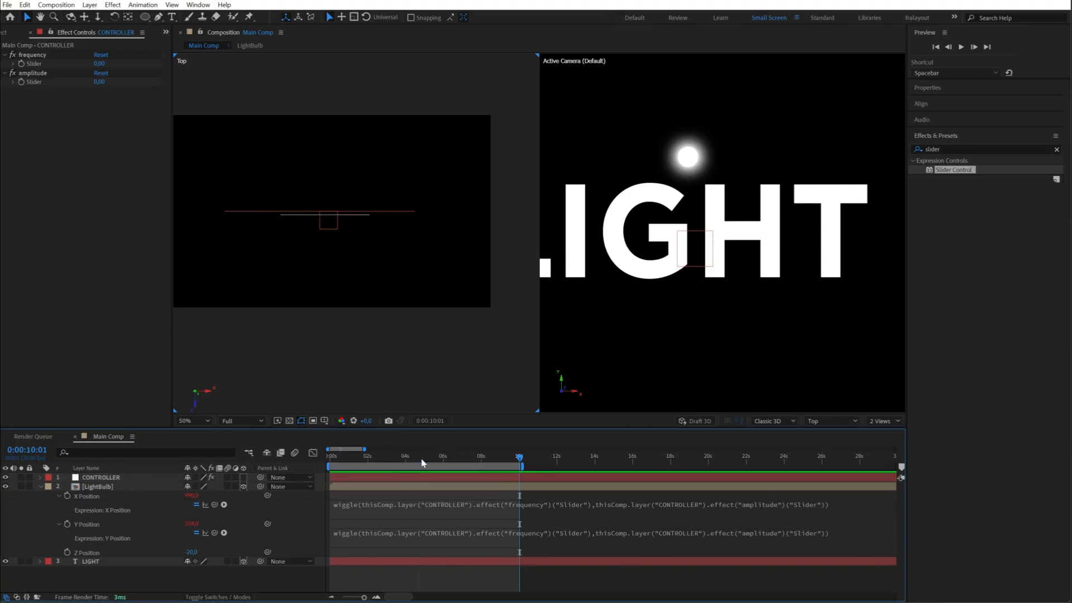
- Set CONTROLLER's frequency slider to 1 and its amplitude slider to 50, and preview the bulb's movement
left_click(78, 479)
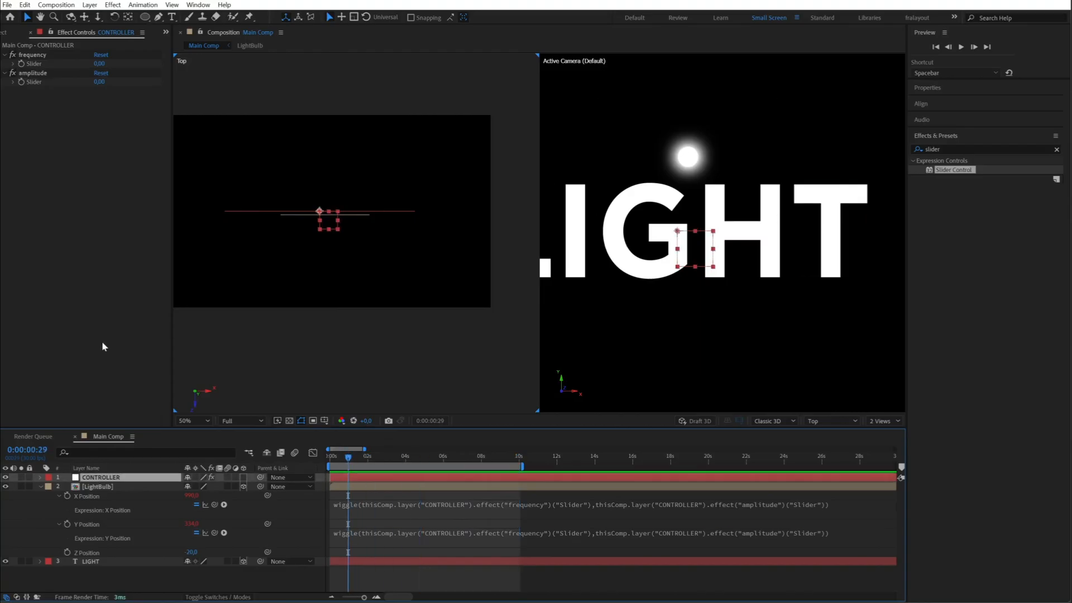
left_click(100, 65)
type("1")
key("Tab")
type("50")
key("Return")
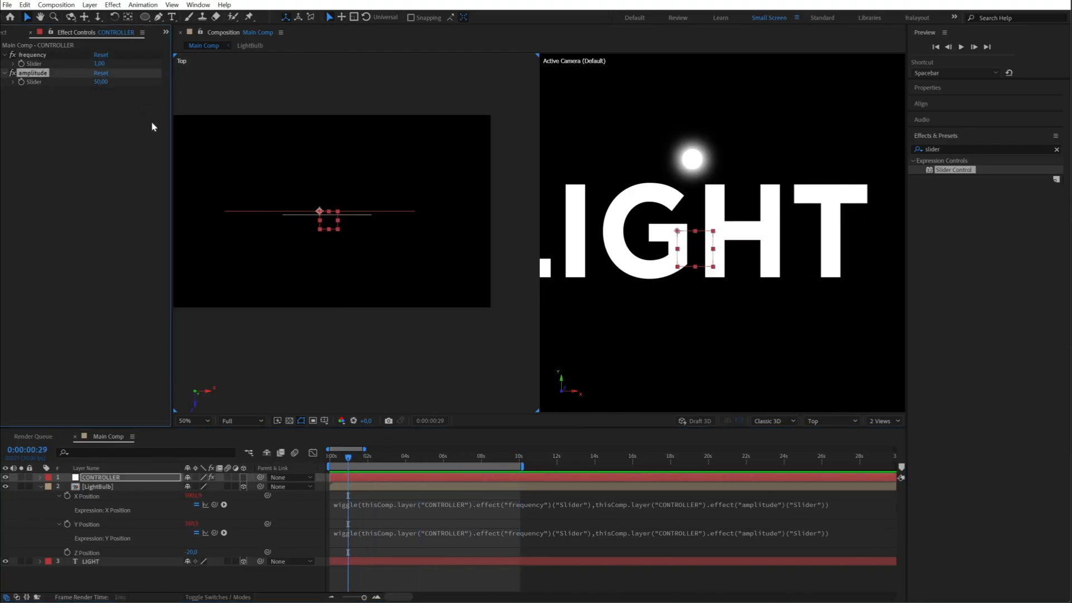
key("space")
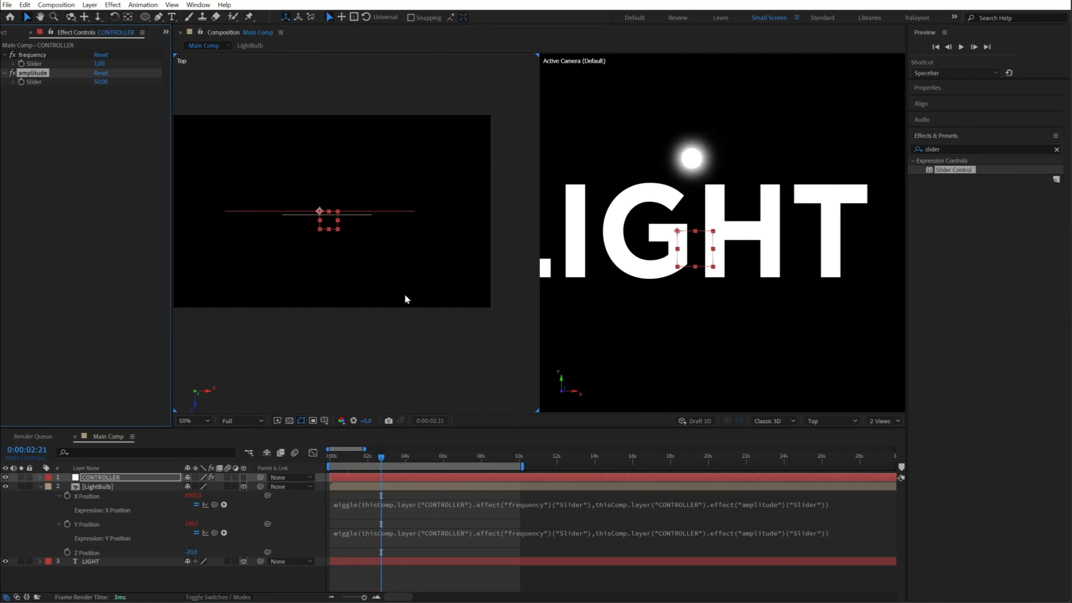
- Raise the amplitude slider to 97 and preview the wiggle, finishing with the LightBulb layer's properties collapsed
left_click_drag(106, 86, 131, 85)
key("space")
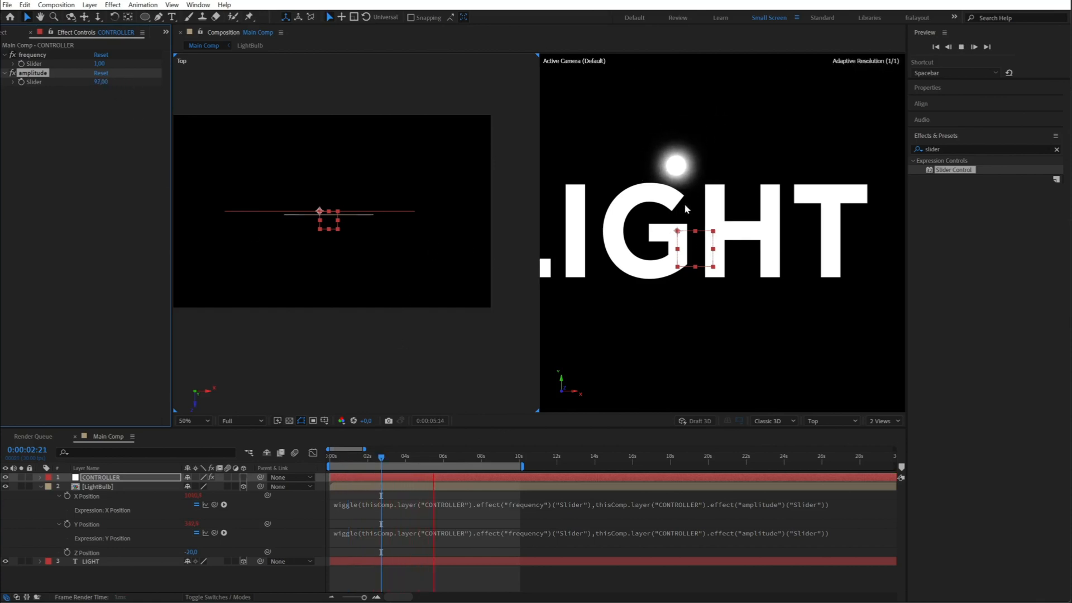
key("space")
left_click(40, 487)
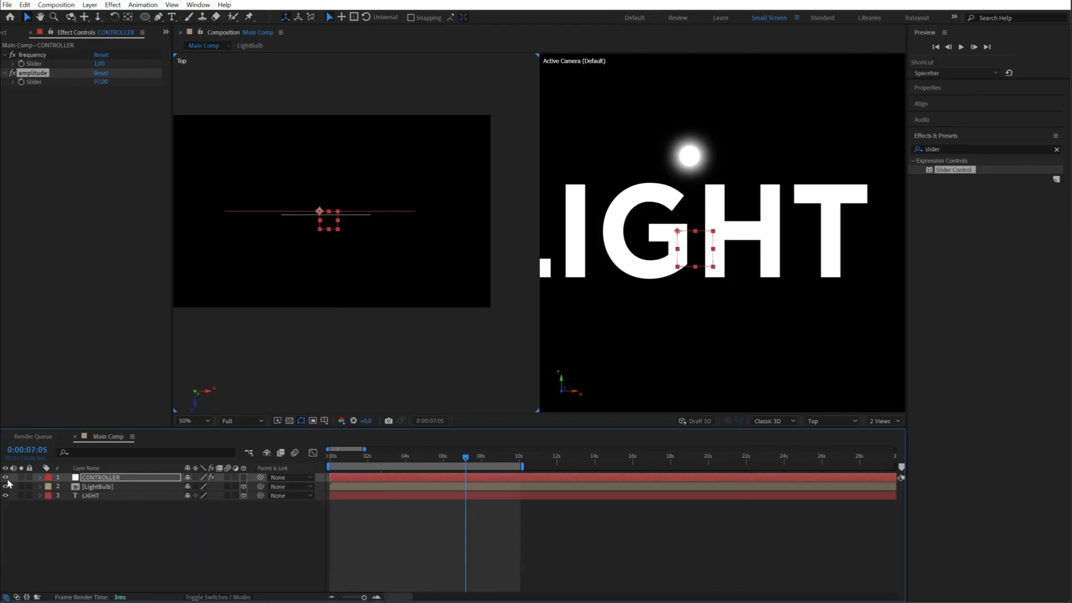
left_click(87, 525)
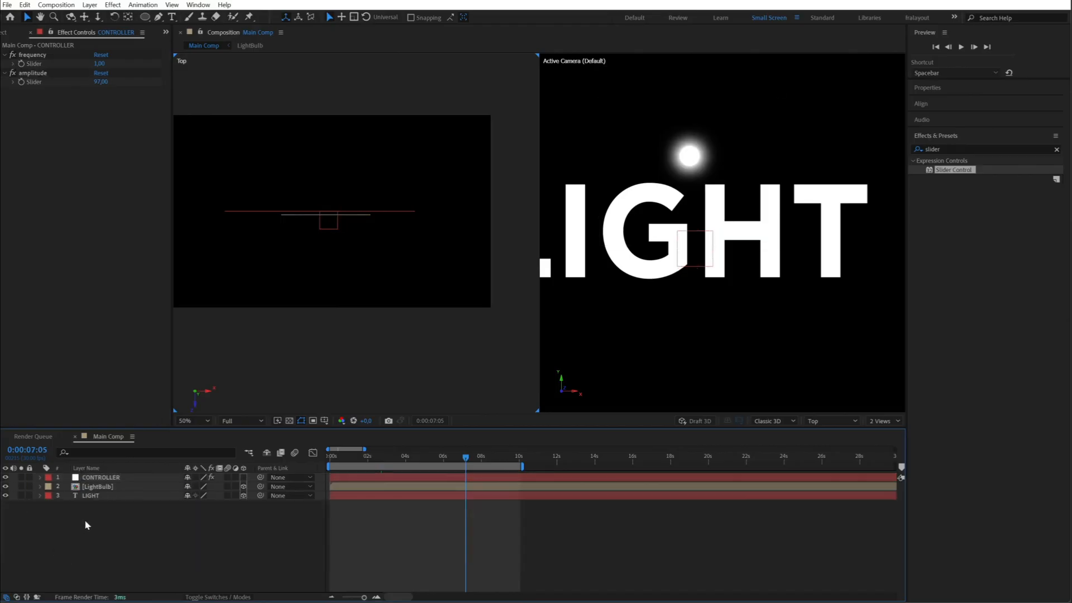
- Preview the bulb's wiggle, raise CONTROLLER's amplitude slider to 183, and preview the movement again
left_click(696, 173)
key("space")
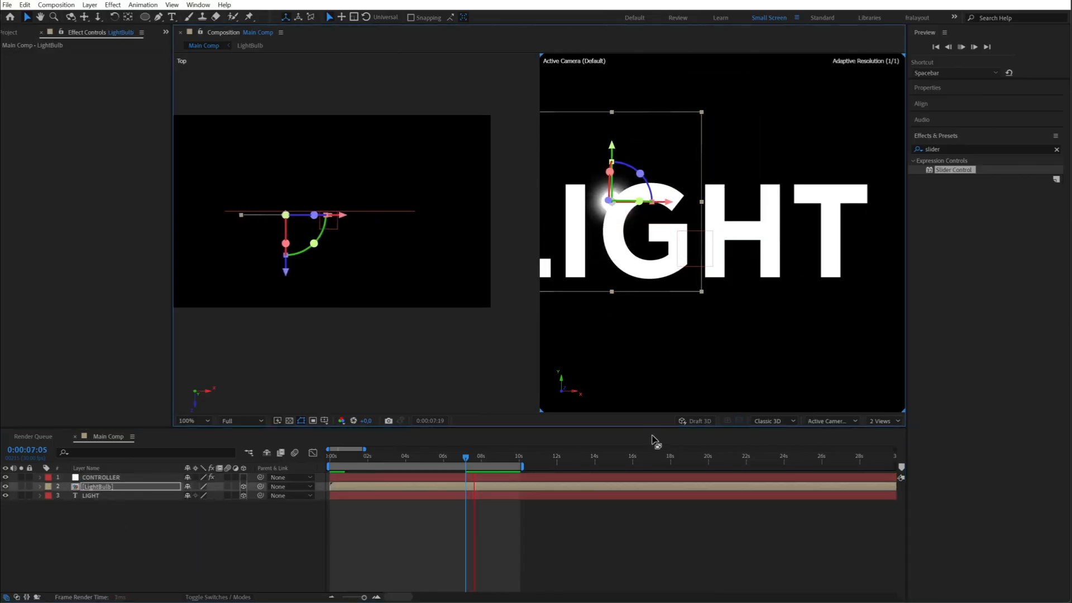
key("space")
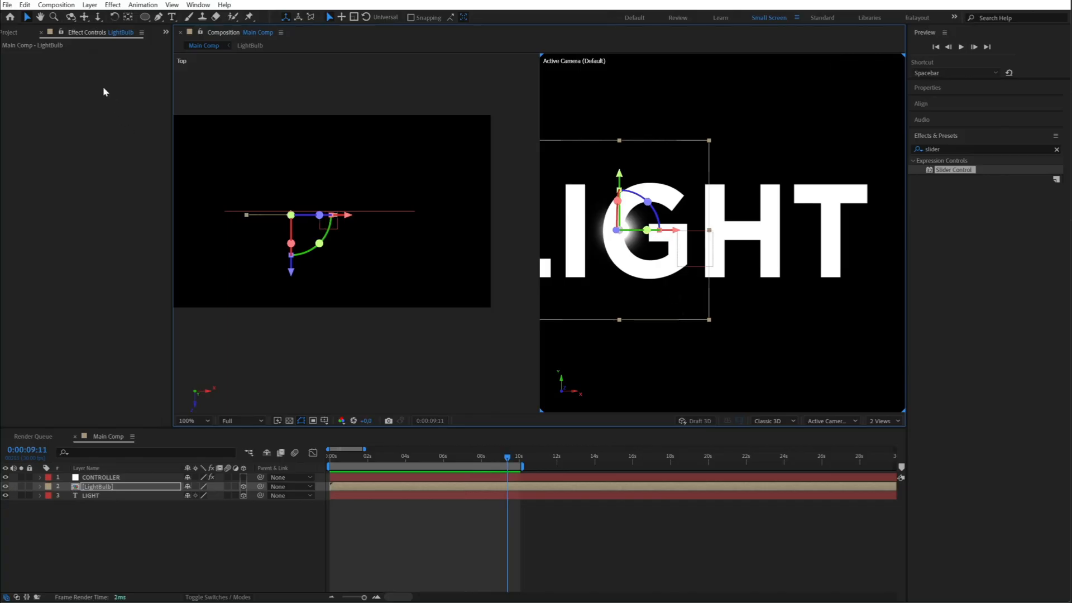
left_click(108, 478)
left_click_drag(106, 87, 154, 88)
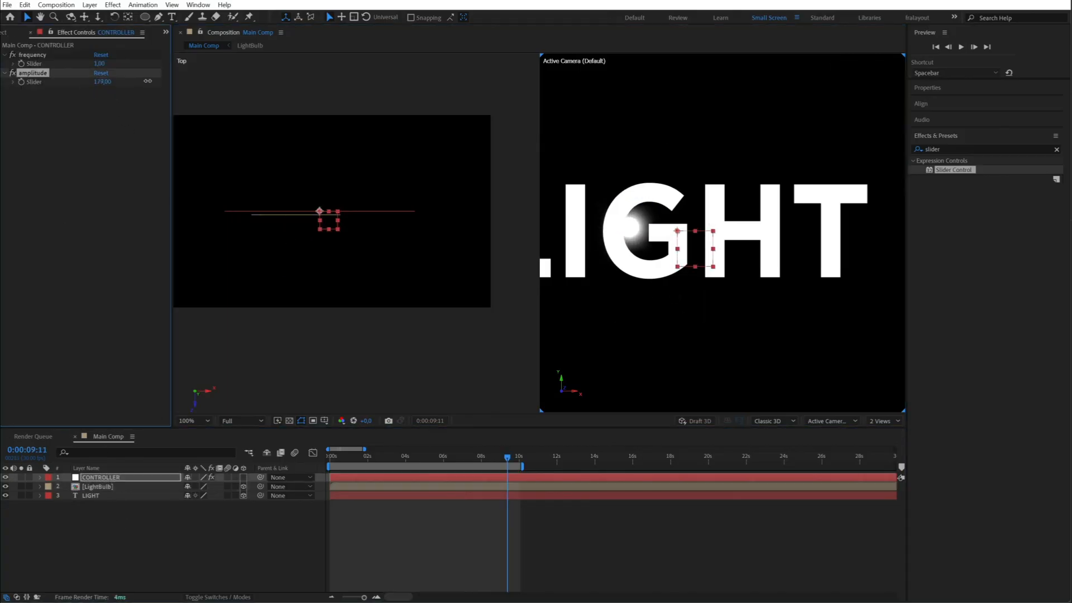
key("space")
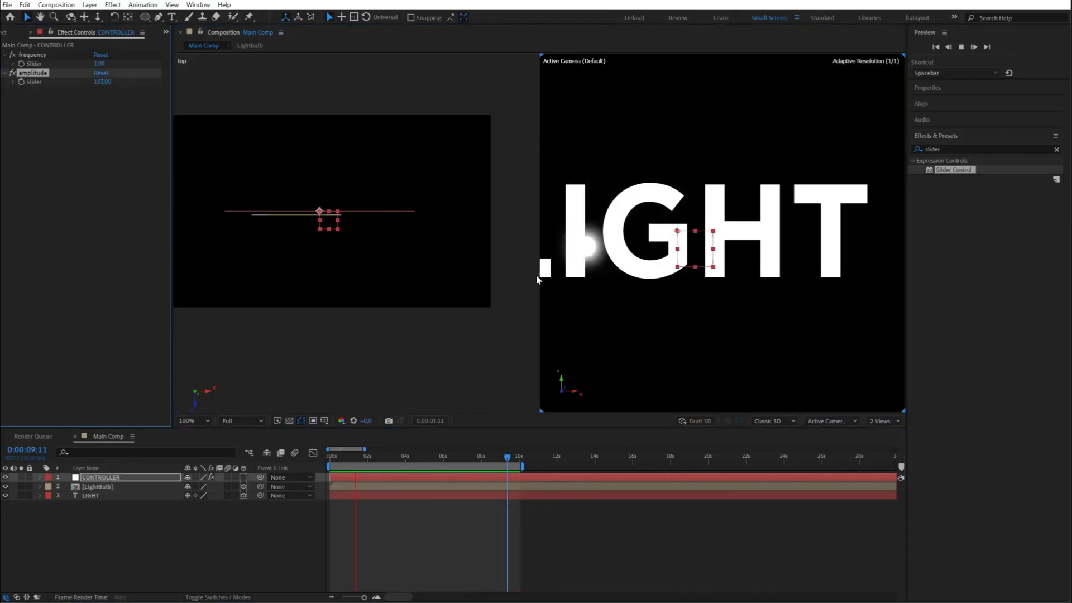
- Set CONTROLLER's frequency slider to 0,5 and its amplitude slider to 250, previewing the bulb's movement
left_click(101, 65)
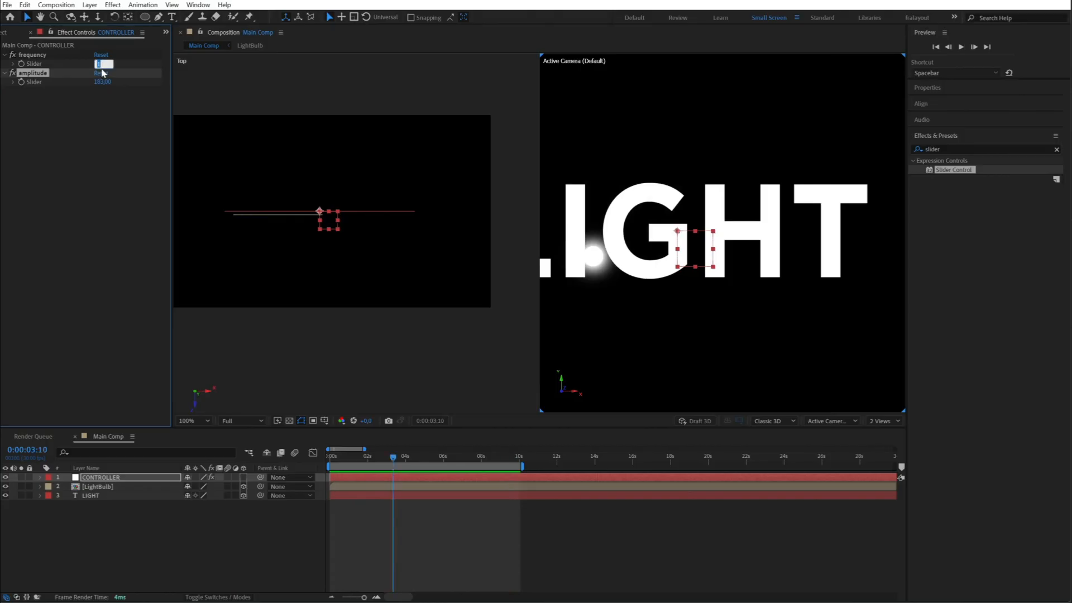
type("0,5")
key("Return")
key("space")
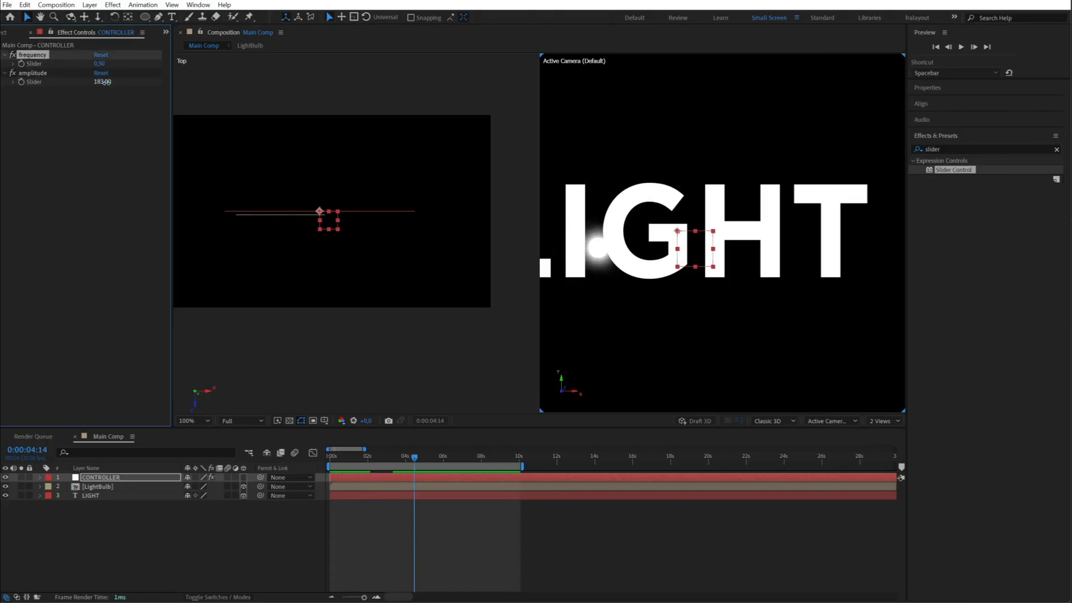
type("250")
key("Return")
key("space")
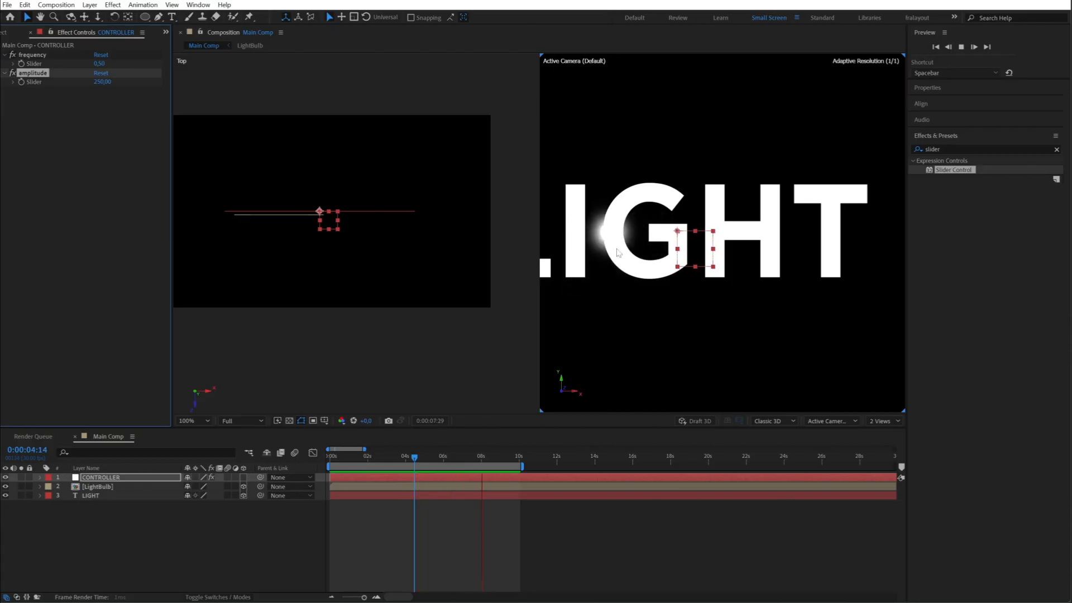
key("space")
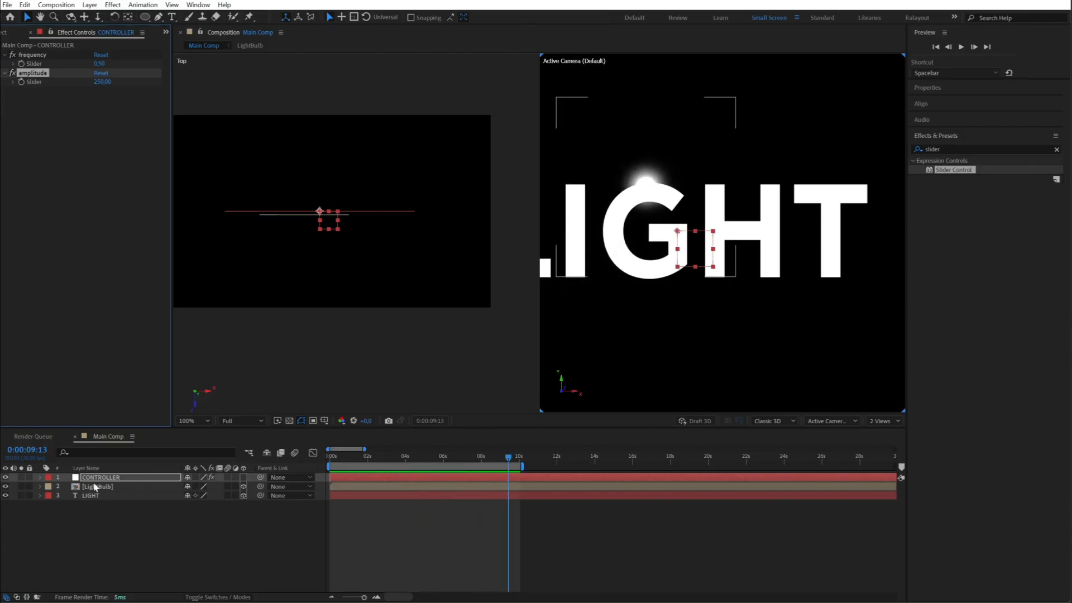
- Add a new Point light named Point Light 1 directly above the LightBulb layer, accepting its current settings
left_click(95, 488)
right_click(129, 531)
mouse_move(196, 391)
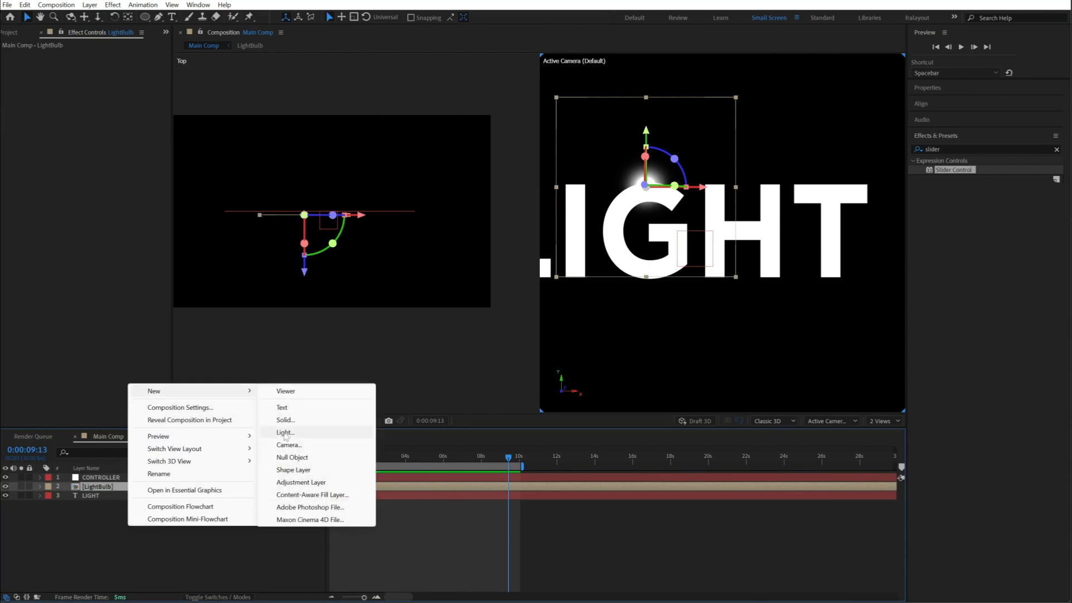
left_click(285, 433)
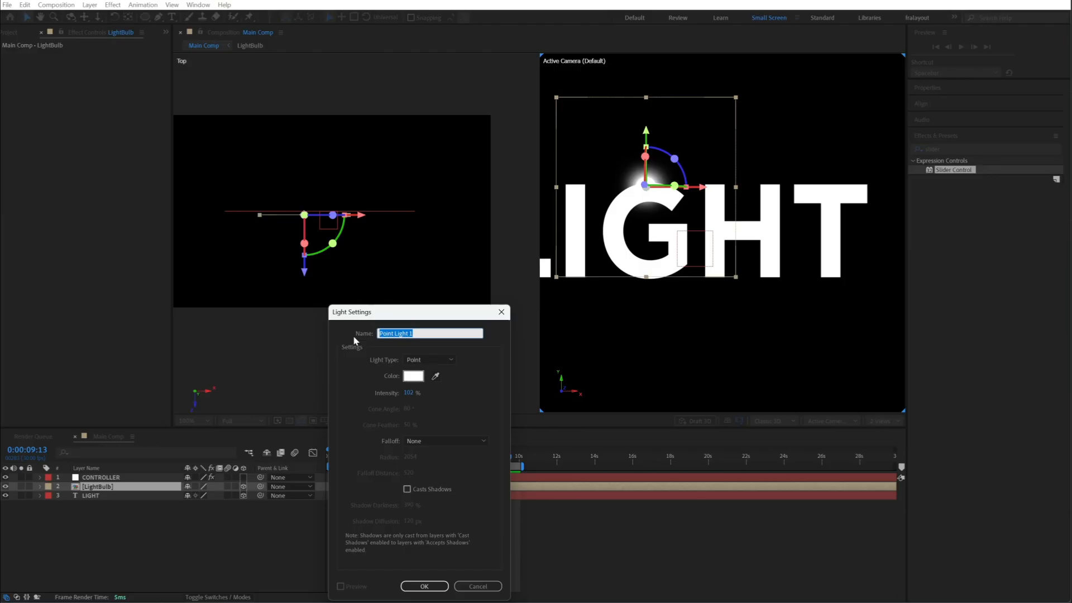
key("Return")
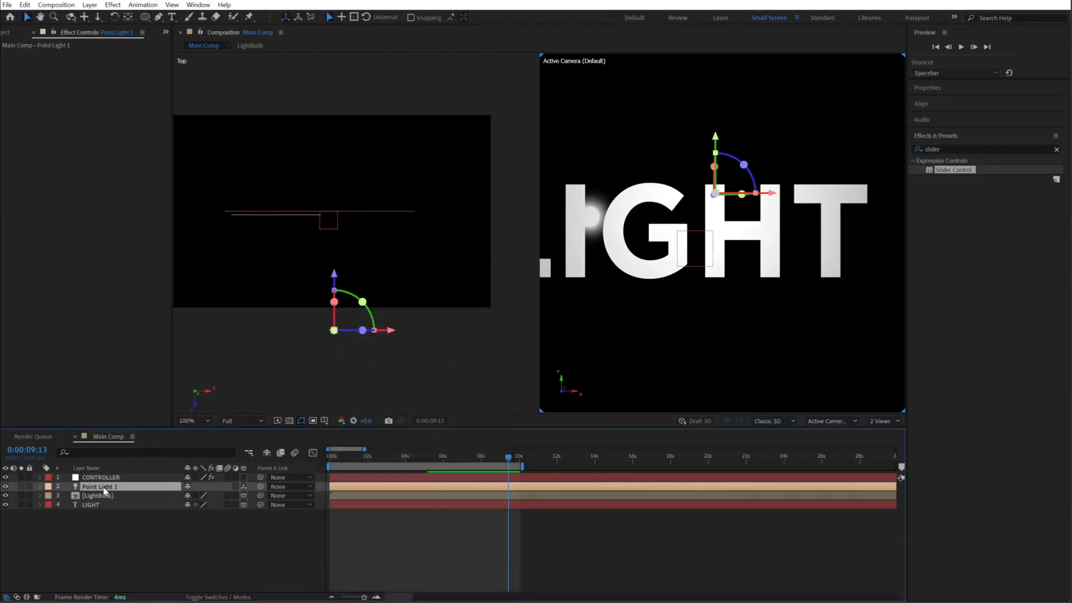
- Parent Point Light 1 to the LightBulb layer and set its Position to 0, 0, 0
left_click_drag(116, 495, 106, 492)
type("p")
type("0")
key("Tab")
type("0")
key("Tab")
type("0")
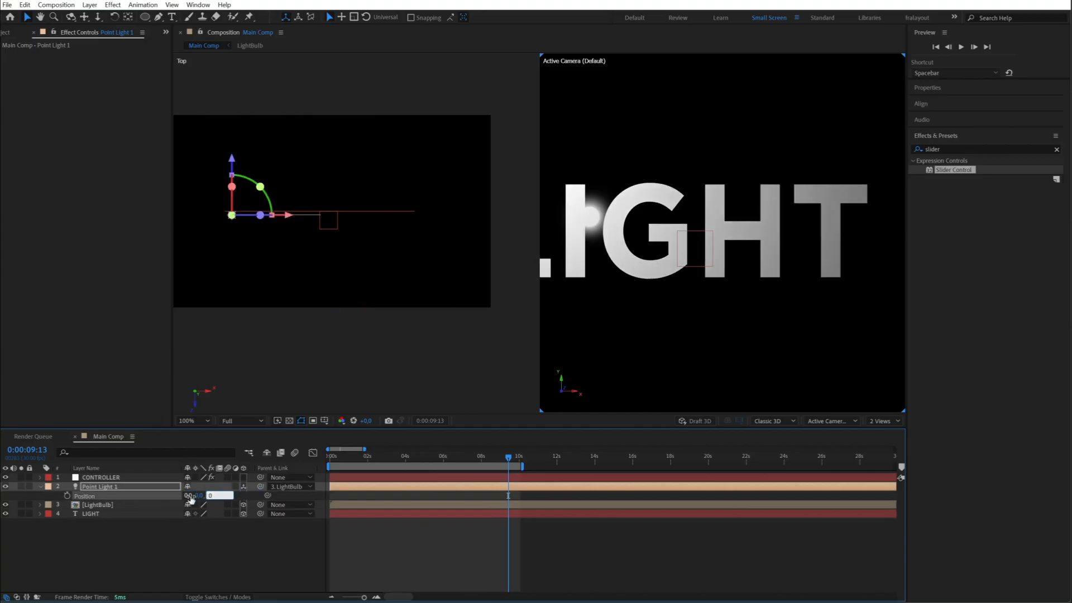
key("Return")
- Move Point Light 1 along X and Y onto the centre of the glowing bulb, and collapse its layer properties
left_click_drag(592, 180, 636, 183)
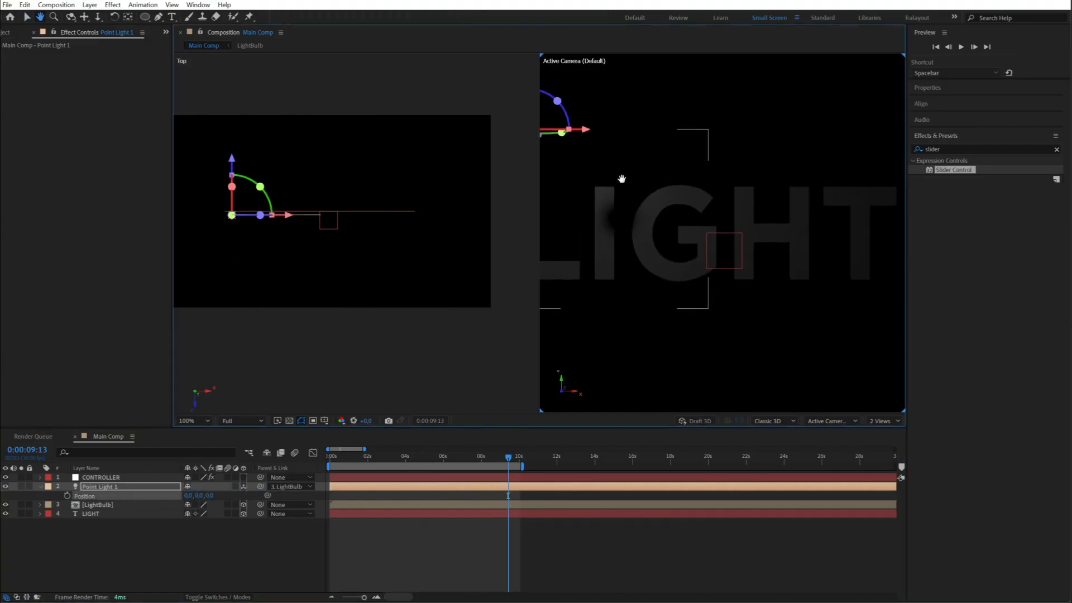
left_click_drag(550, 83, 555, 159)
left_click_drag(604, 205, 673, 240)
scroll(275, 220, "up", 3)
scroll(634, 233, "up", 2)
scroll(673, 240, "down", 1)
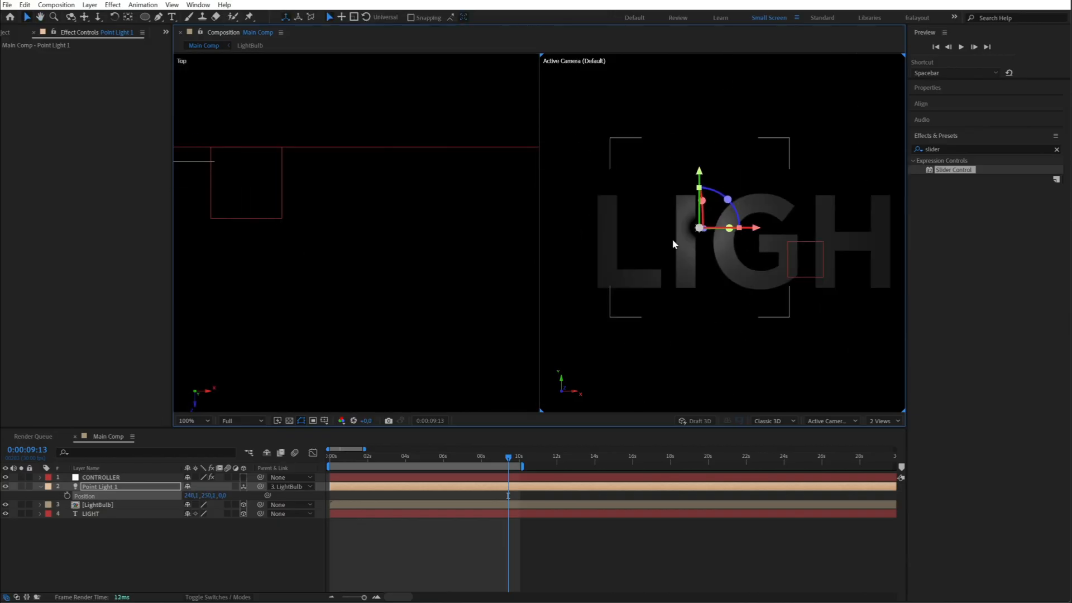
left_click(105, 487)
left_click(41, 487)
left_click(70, 528)
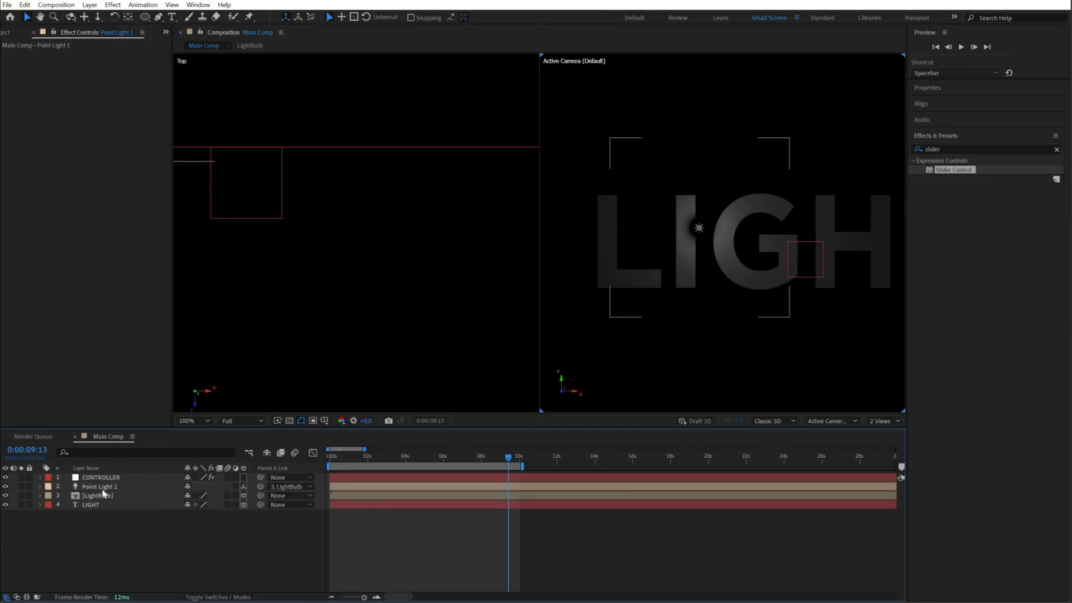
- Set Accepts Lights and Accepts Shadows to Off in LightBulb's Material Options, and preview the animation from the first frame
left_click(94, 496)
left_click(40, 495)
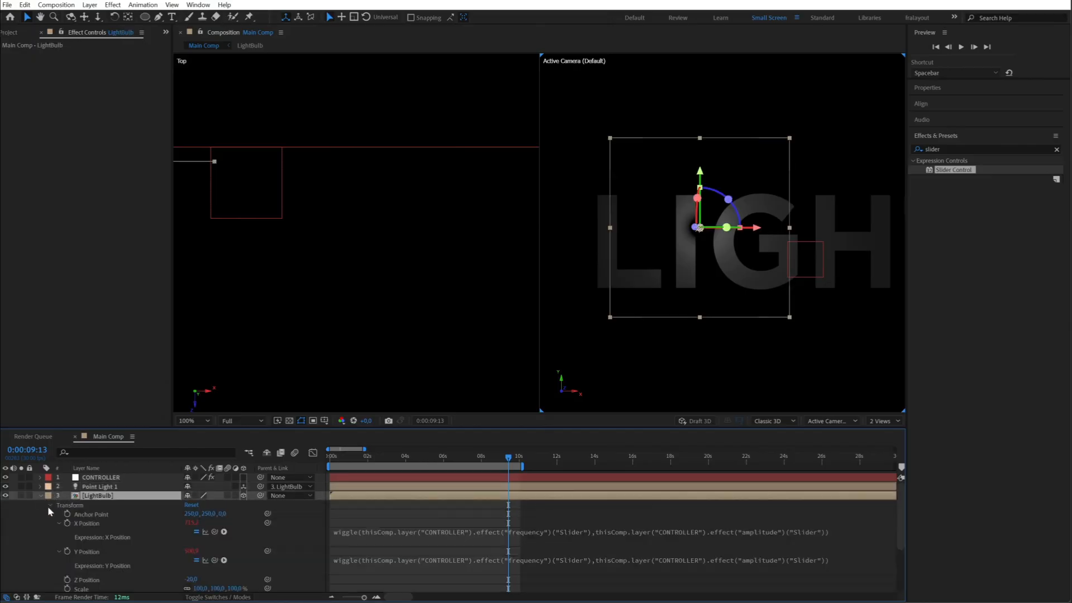
left_click(49, 505)
left_click(55, 522)
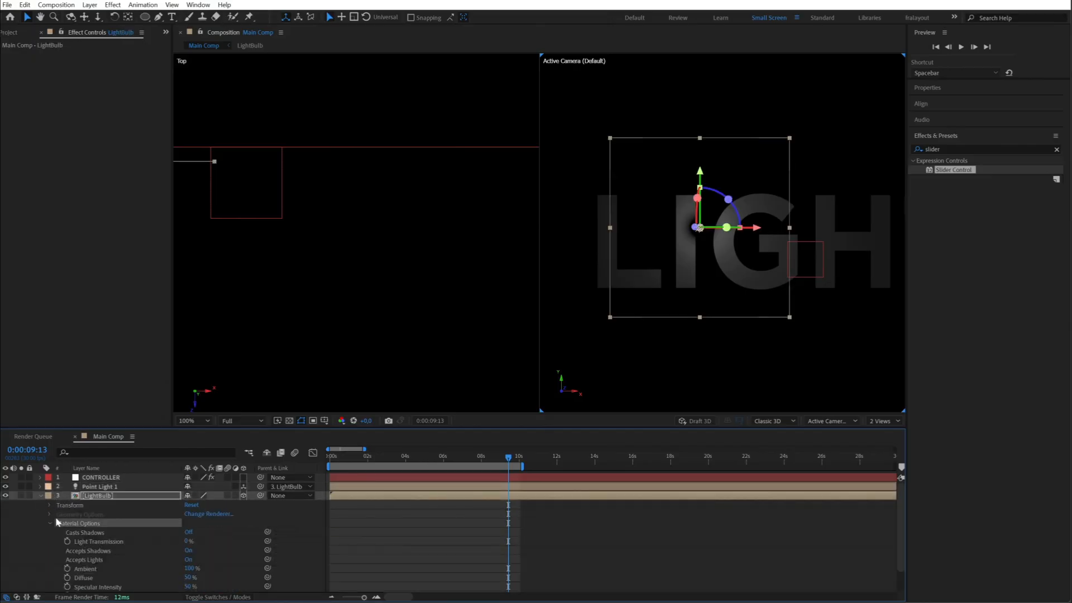
scroll(85, 541, "down", 2)
left_click(189, 533)
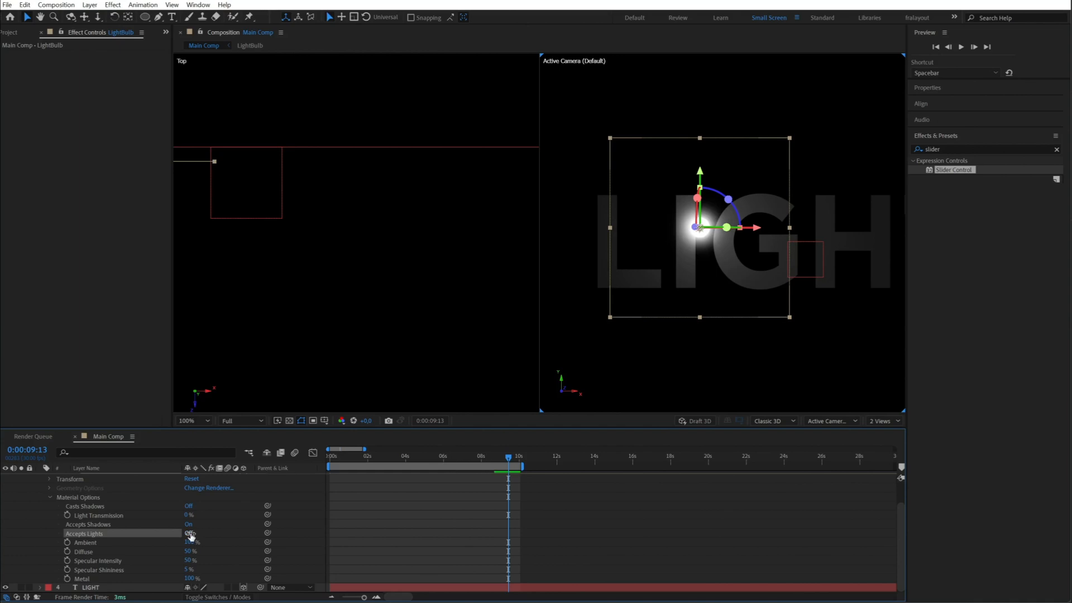
left_click(188, 525)
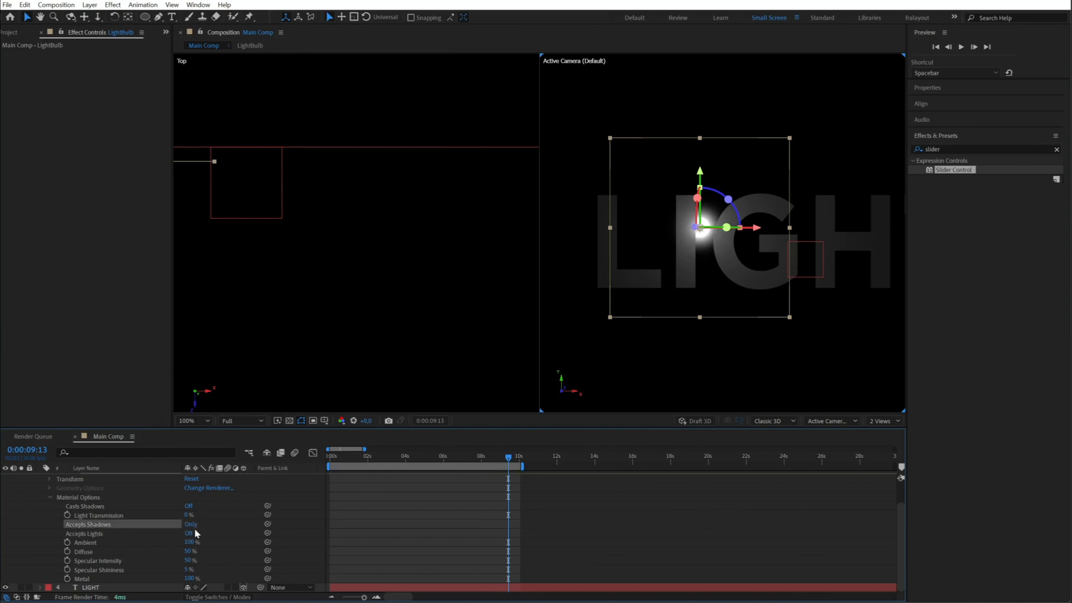
left_click(191, 525)
scroll(84, 502, "up", 2)
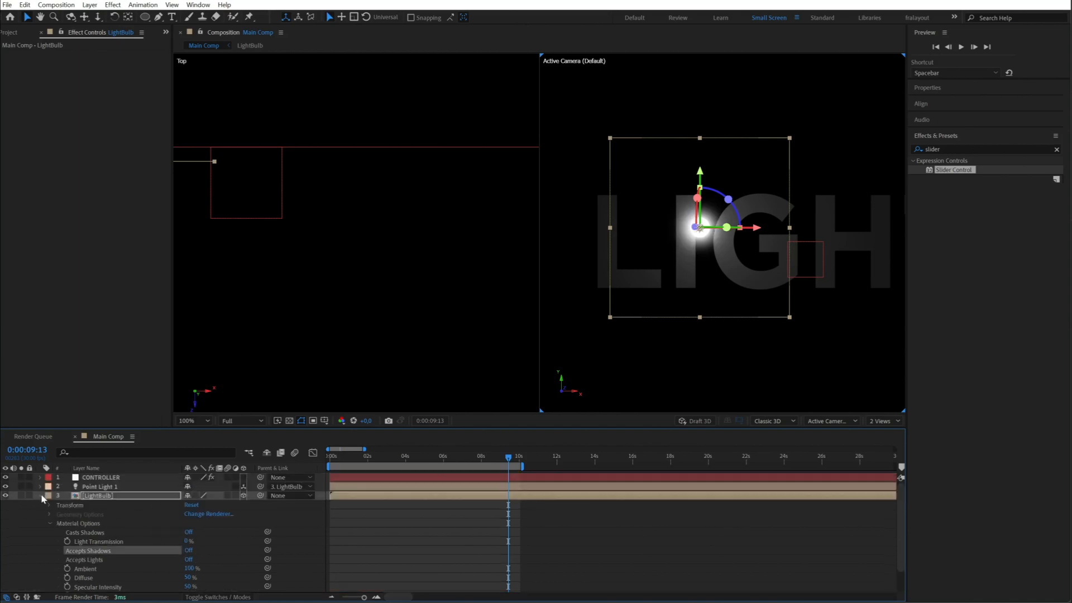
left_click(41, 496)
left_click_drag(511, 457, 330, 457)
key("space")
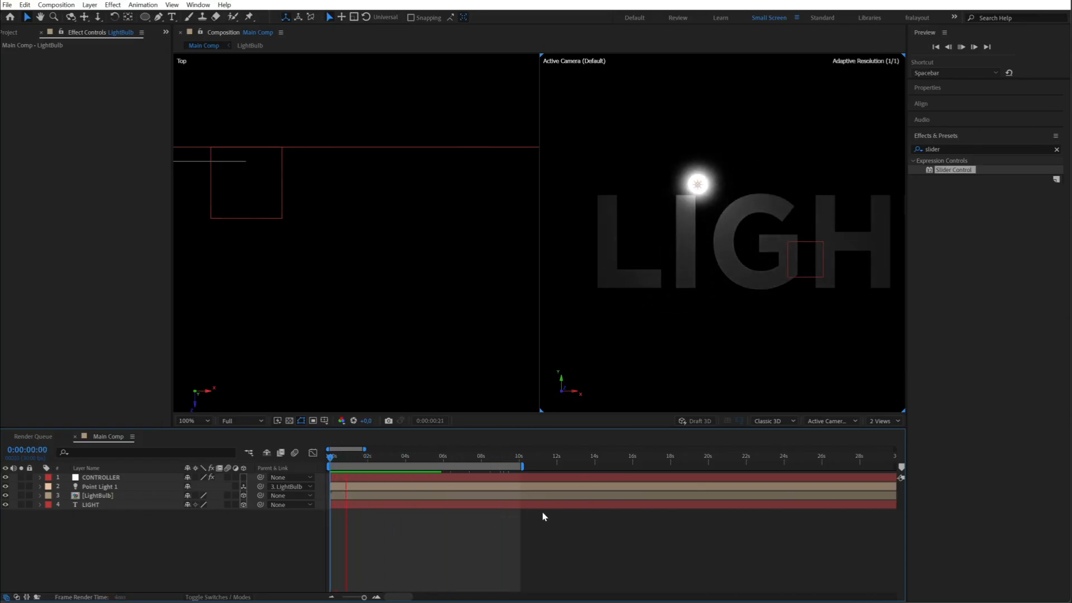
- Change the label colour of both Point Light 1 and LightBulb to Yellow
left_click(111, 486)
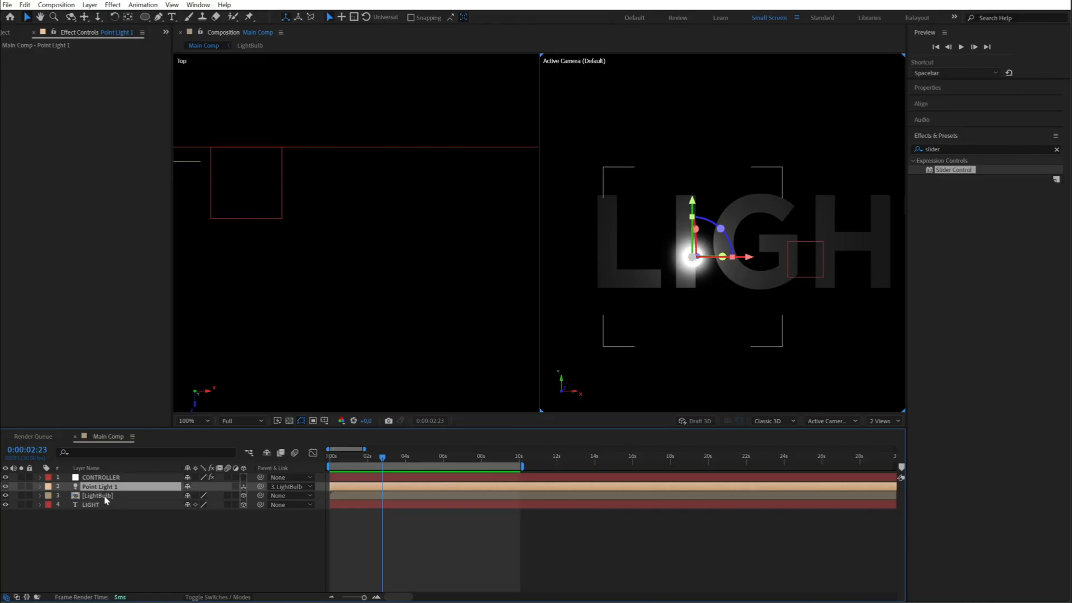
left_click(104, 497, "shift")
left_click(106, 531)
left_click_drag(302, 232, 447, 258)
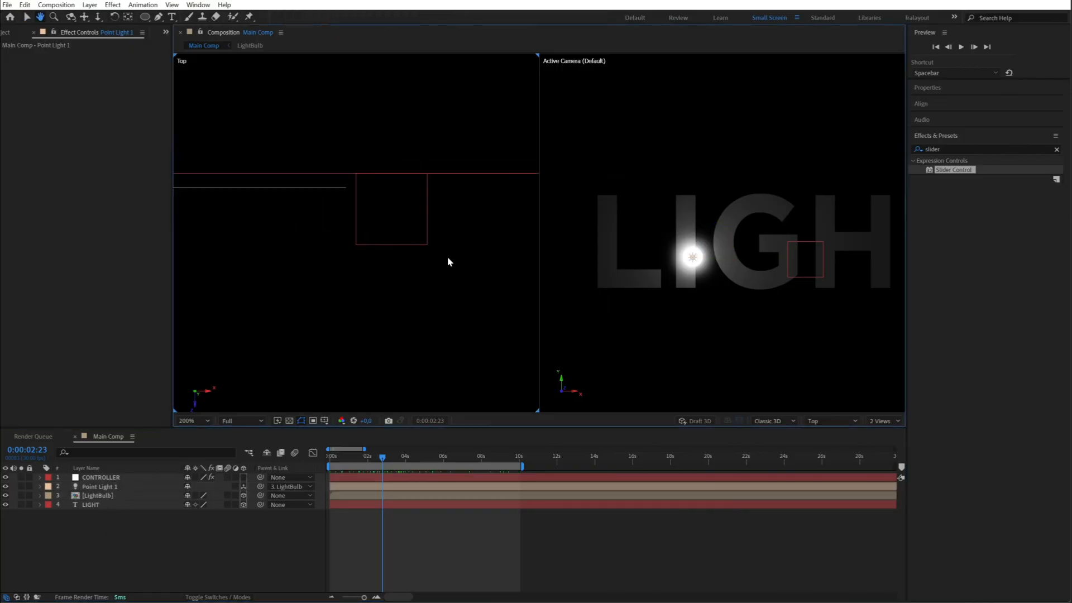
left_click(99, 486)
left_click(98, 496, "shift")
left_click(49, 496)
left_click(73, 323)
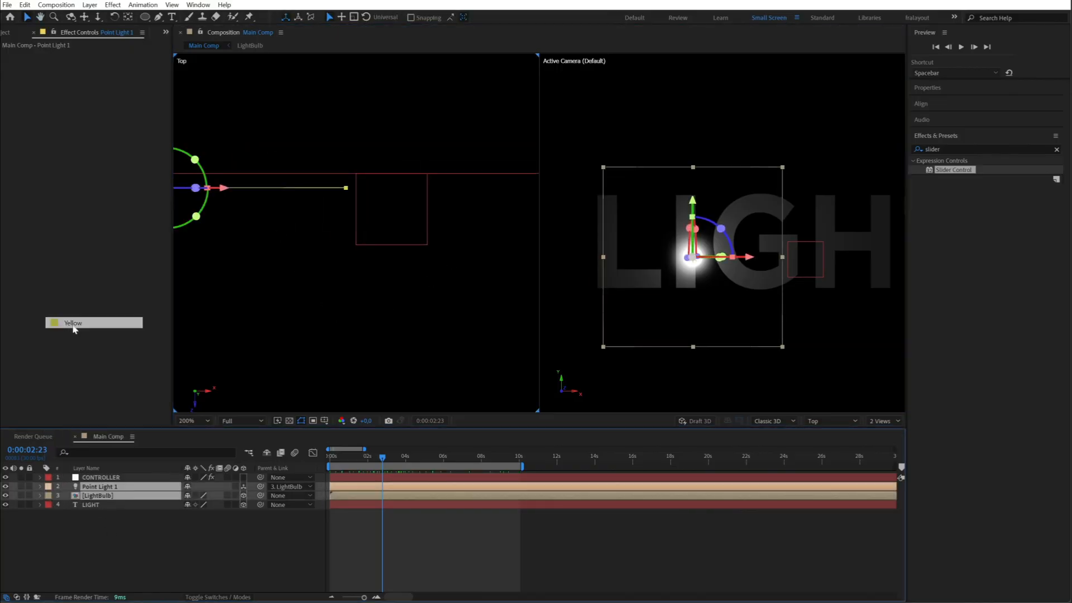
- Nudge the LightBulb layer slightly closer to the LIGHT text along its Z axis in the Top view
left_click_drag(341, 315, 450, 321)
left_click(224, 534)
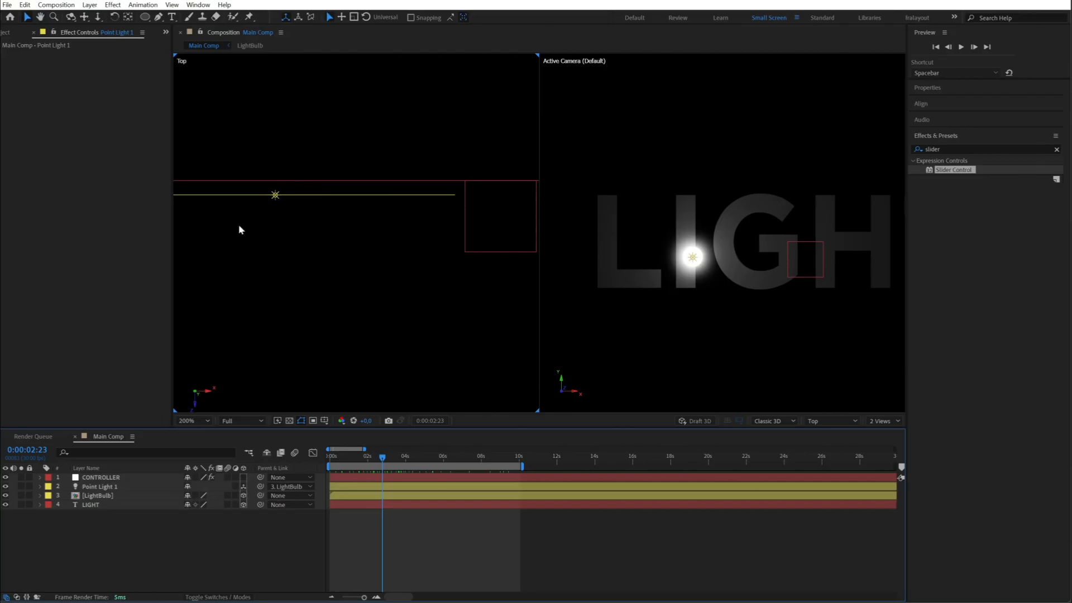
left_click(99, 496)
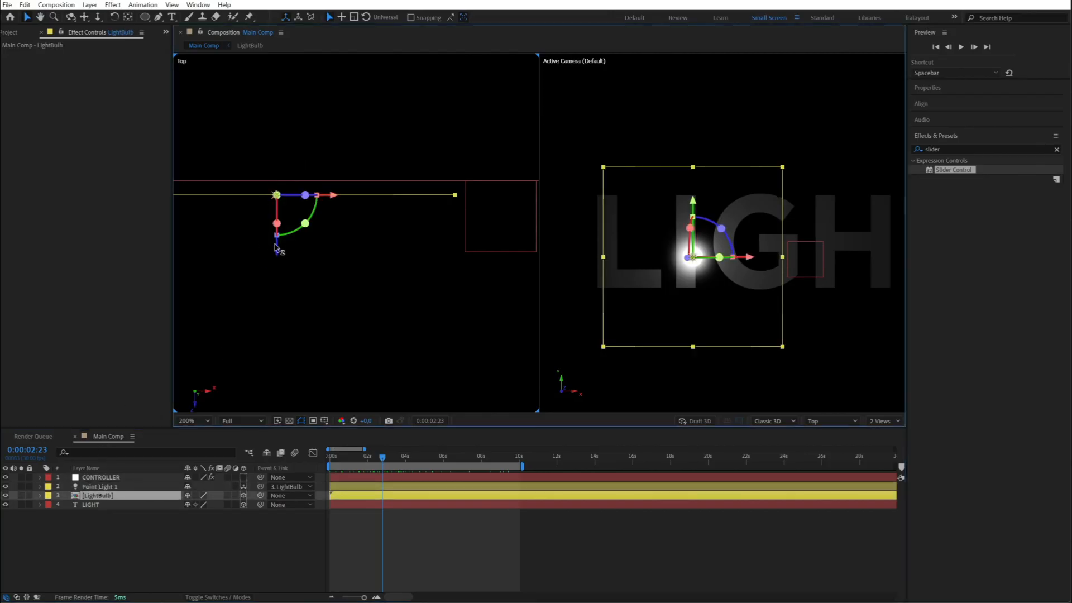
left_click_drag(278, 246, 276, 247)
- Raise Point Light 1's intensity to 323 % and set its falloff to Smooth in the light settings
double_click(98, 486)
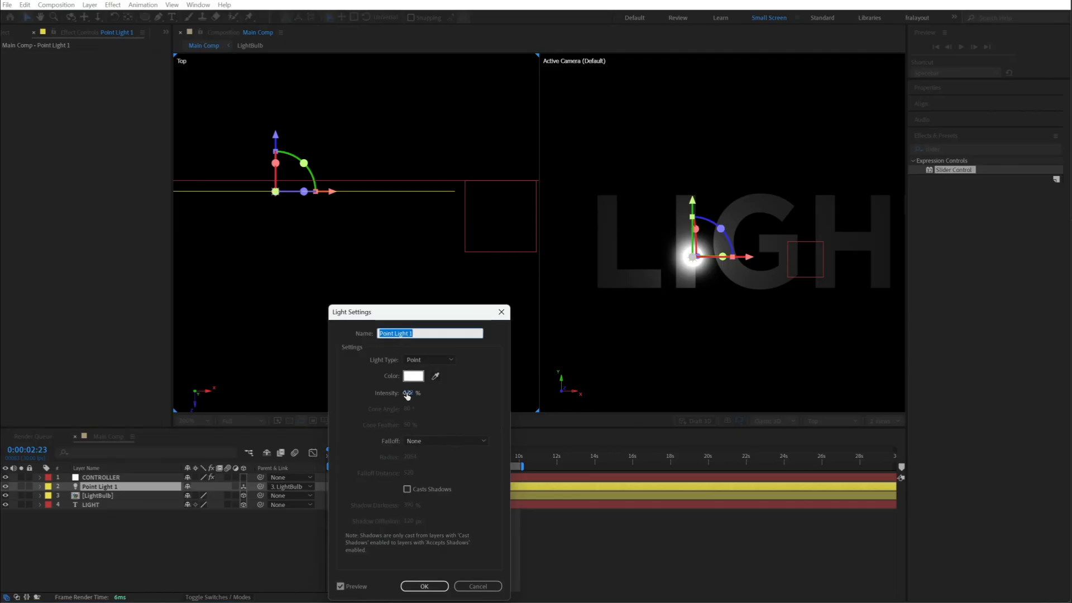
left_click_drag(407, 395, 458, 395)
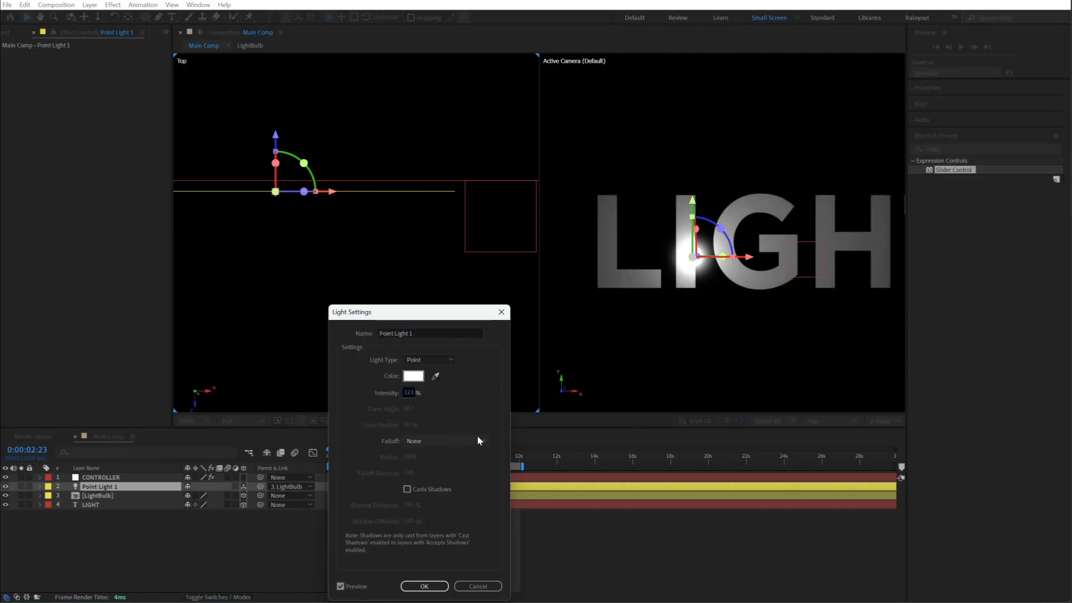
left_click(476, 442)
left_click(447, 464)
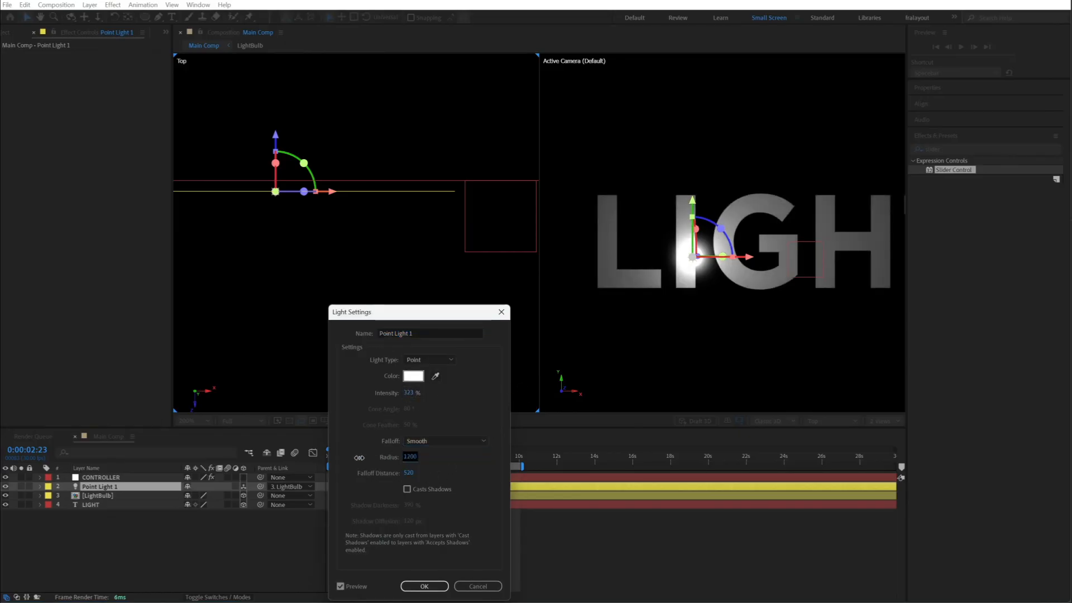
- Set Point Light 1's radius to 69 and falloff distance to 220, adjust its intensity, and apply the light settings
left_click_drag(406, 457, 431, 455)
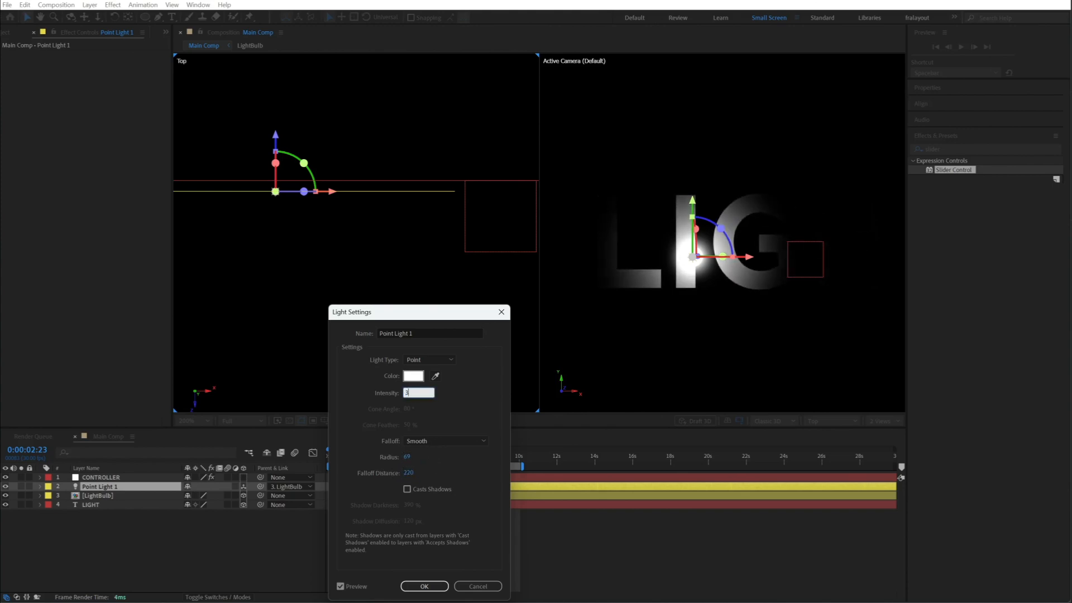
left_click(412, 391)
type("3")
key("Return")
left_click(547, 562)
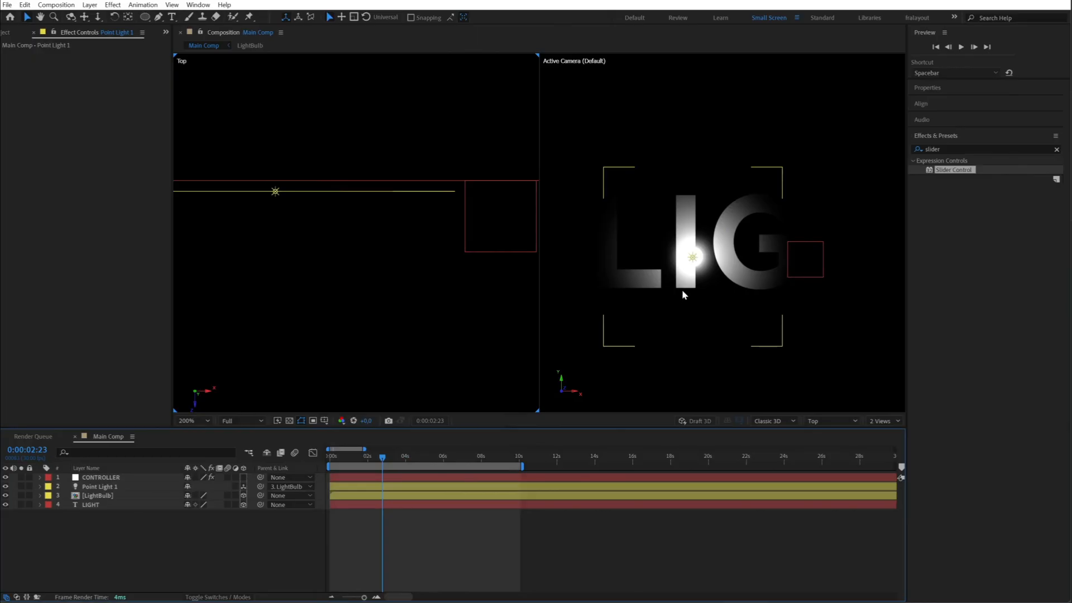
- Set the LightBulb layer's blending mode to Screen
left_click(682, 289)
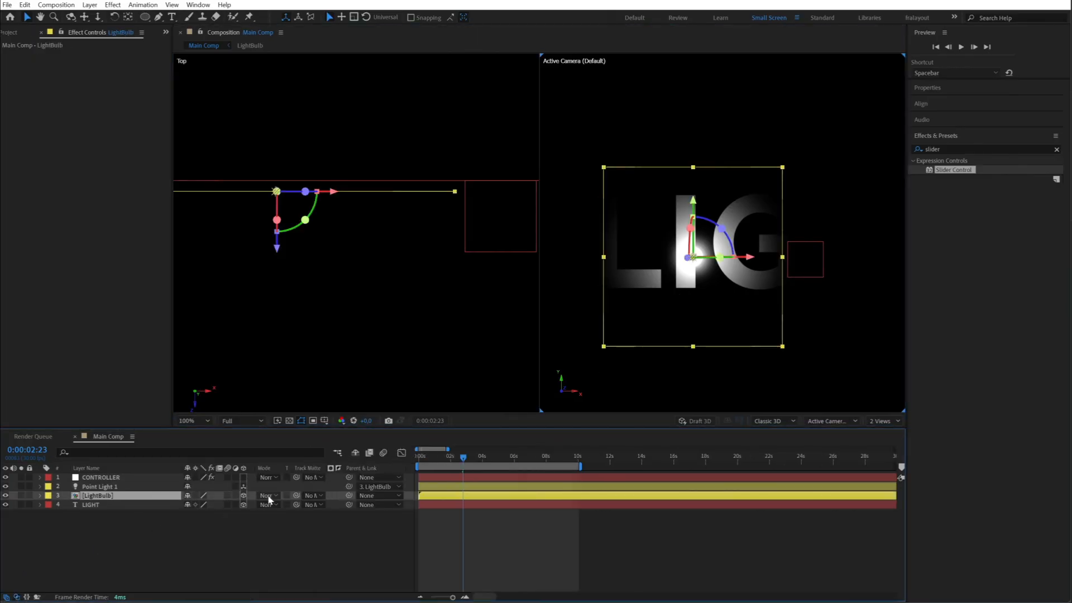
left_click(269, 496)
left_click(291, 140)
left_click(92, 515)
- Duplicate Point Light 1 together with LightBulb, and place the duplicated pair above the original pair in the layer stack
left_click(103, 479)
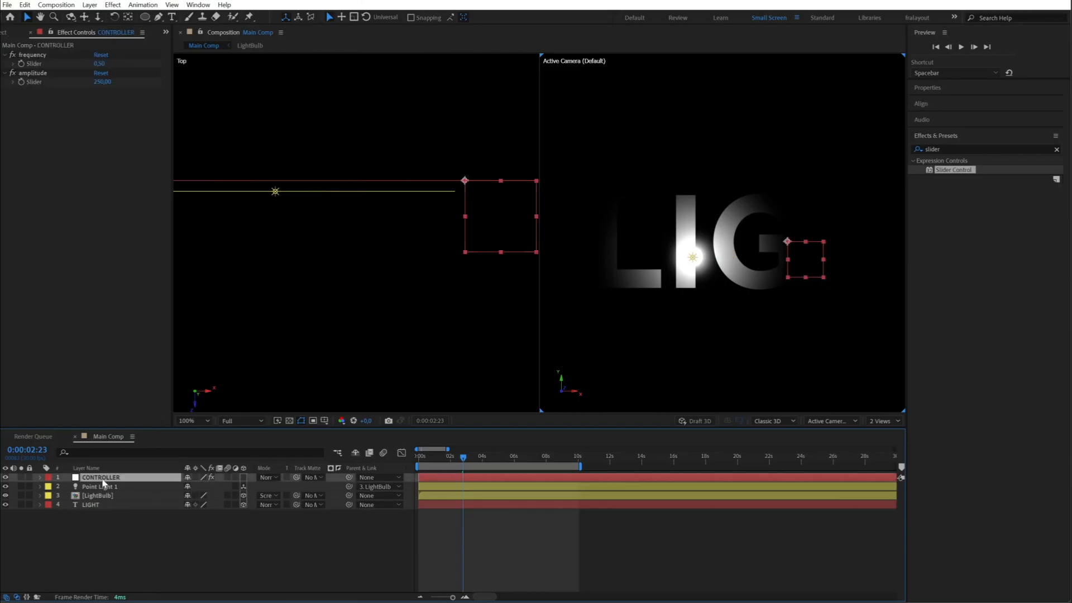
left_click(99, 487)
left_click(96, 496, "ctrl")
key("ctrl+d")
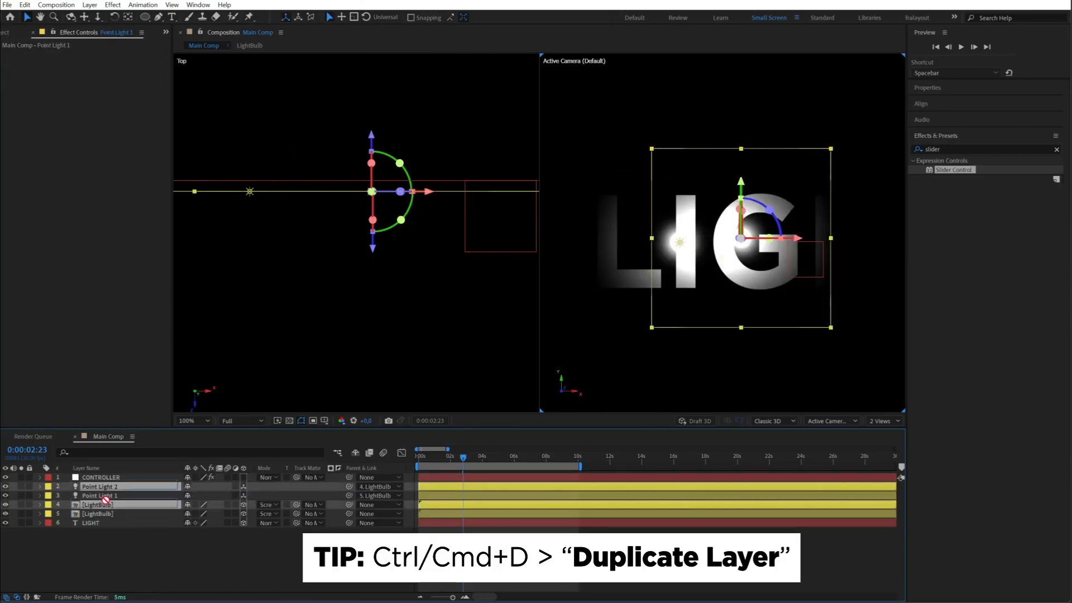
left_click_drag(106, 500, 99, 498)
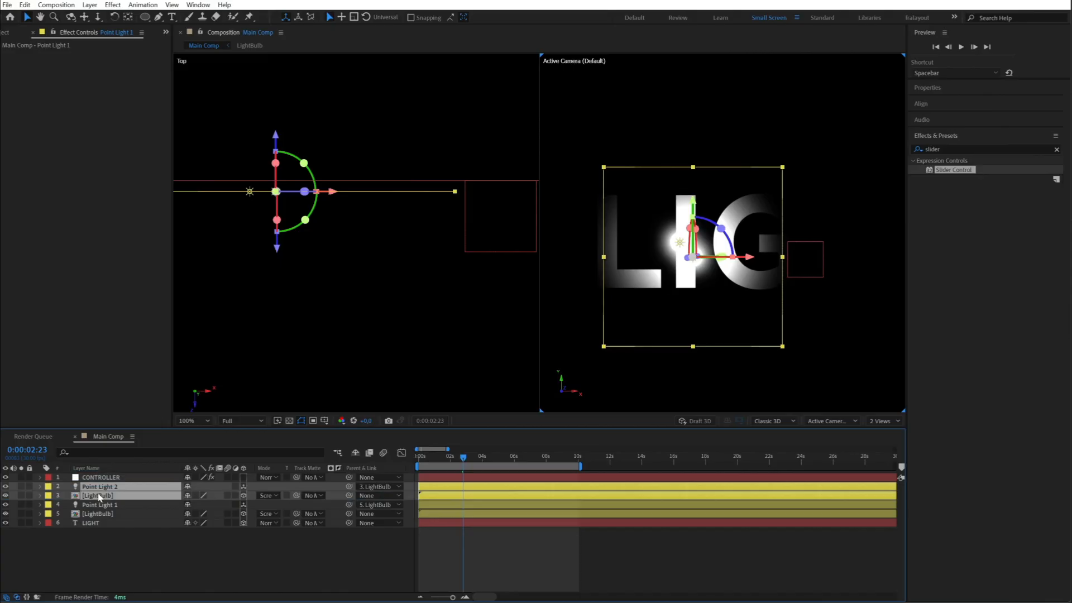
left_click(195, 564)
- Move the duplicated LightBulb along X to the letter H, and switch the composition to a single view
left_click(655, 198)
left_click_drag(348, 191, 419, 191)
left_click(884, 421)
left_click(892, 432)
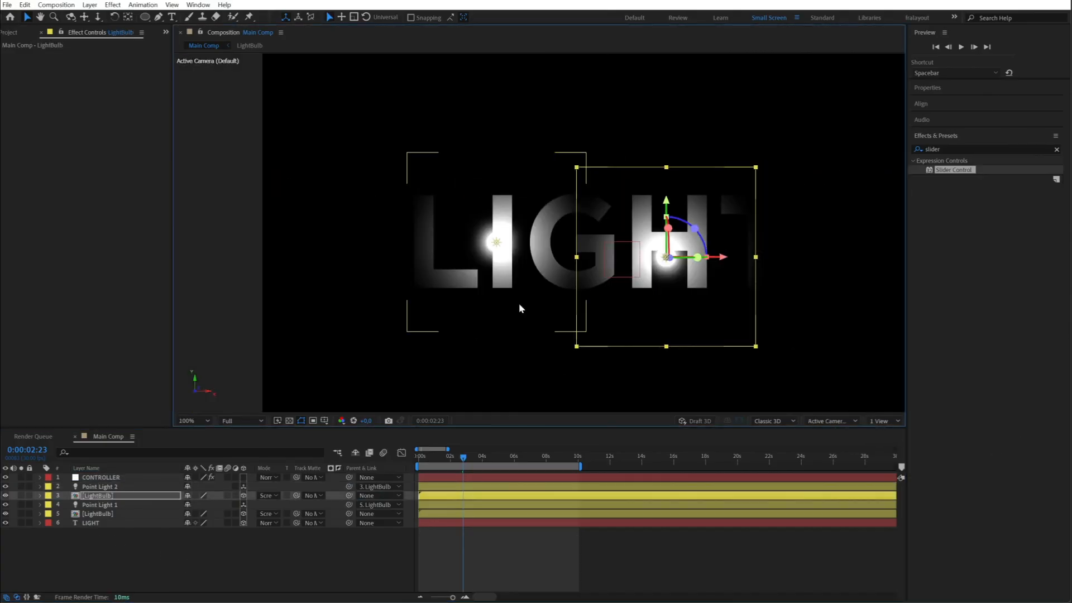
- Preview the two-light animation from the start of the composition
left_click(515, 534)
left_click_drag(463, 457, 387, 456)
key("space")
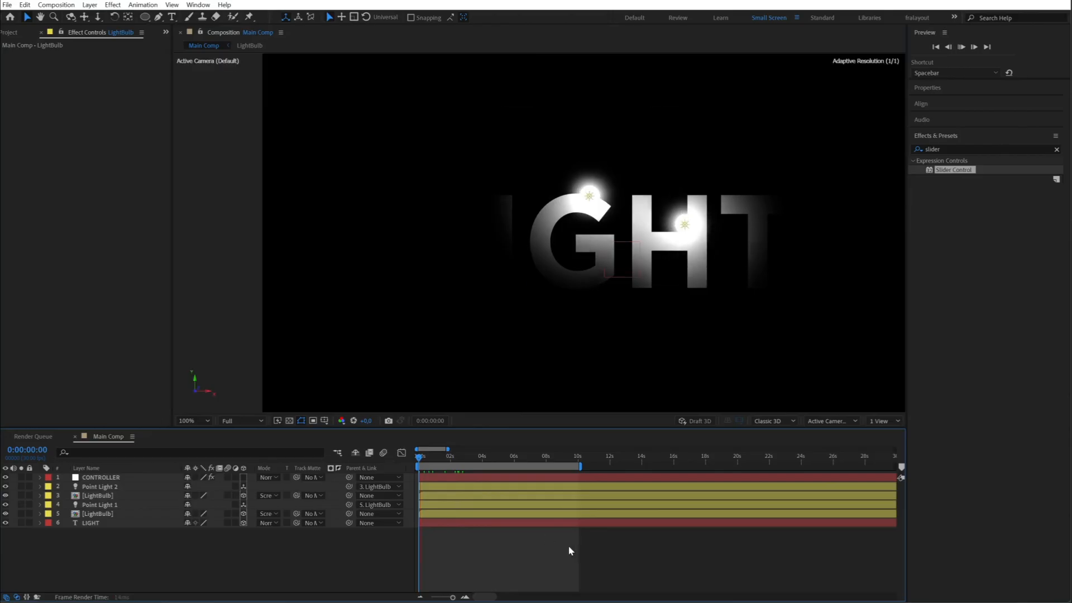
key("space")
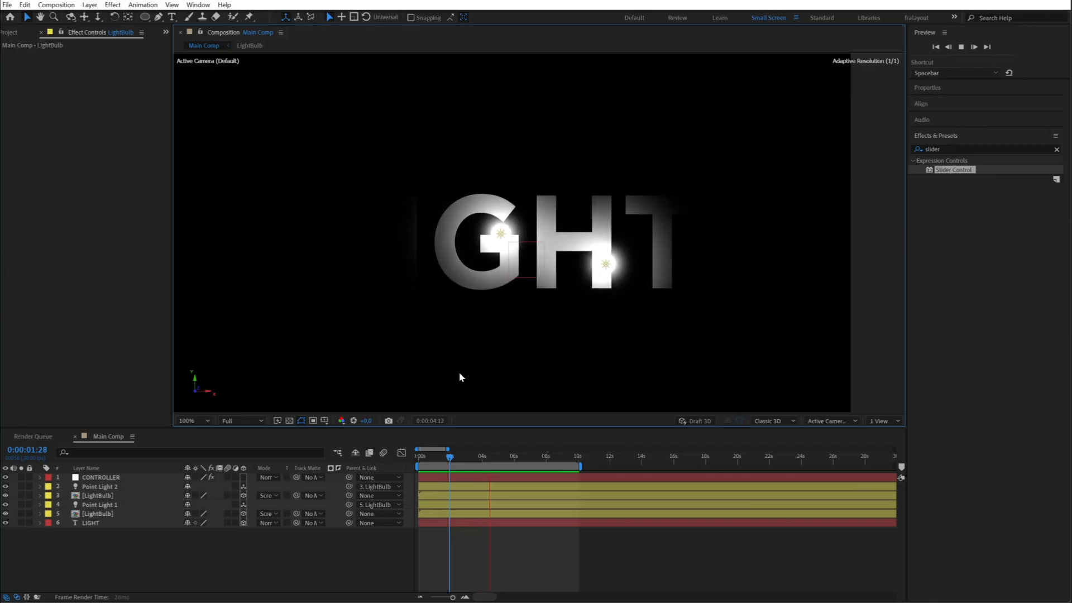
- Duplicate Point Light 2 together with its LightBulb, and move the new LightBulb to the upper-left corner of the letter L
left_click(98, 487)
left_click(99, 496, "shift")
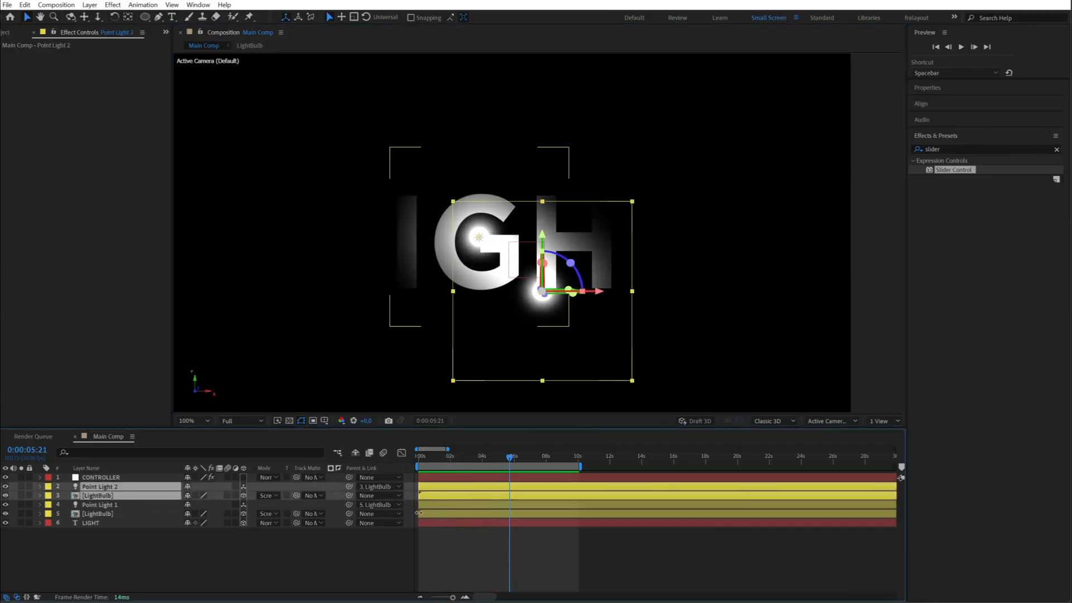
key("ctrl+d")
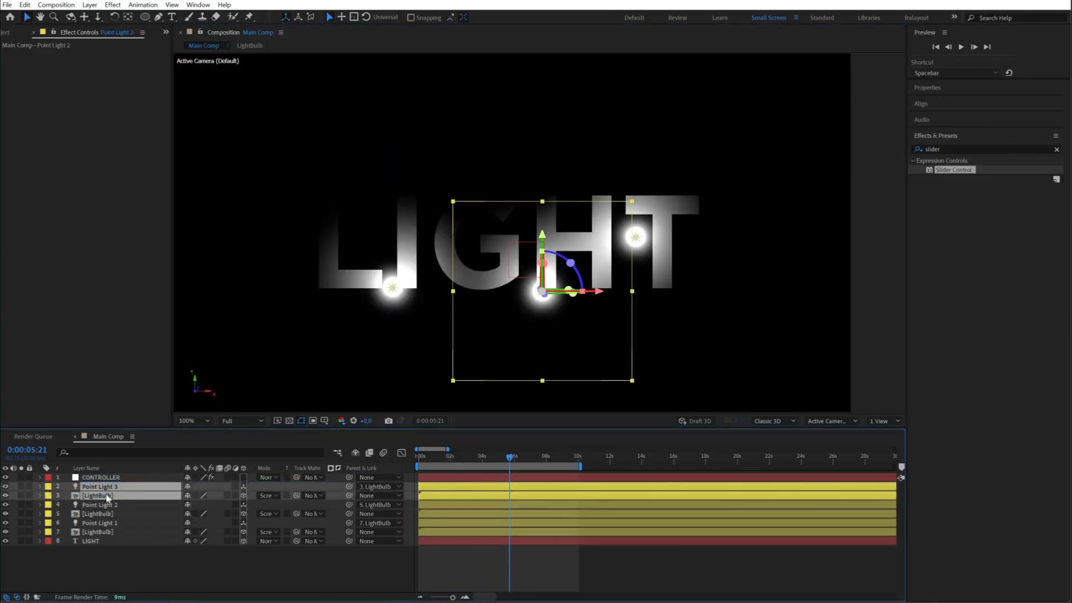
left_click(132, 565)
left_click(101, 496)
left_click_drag(539, 286, 326, 201)
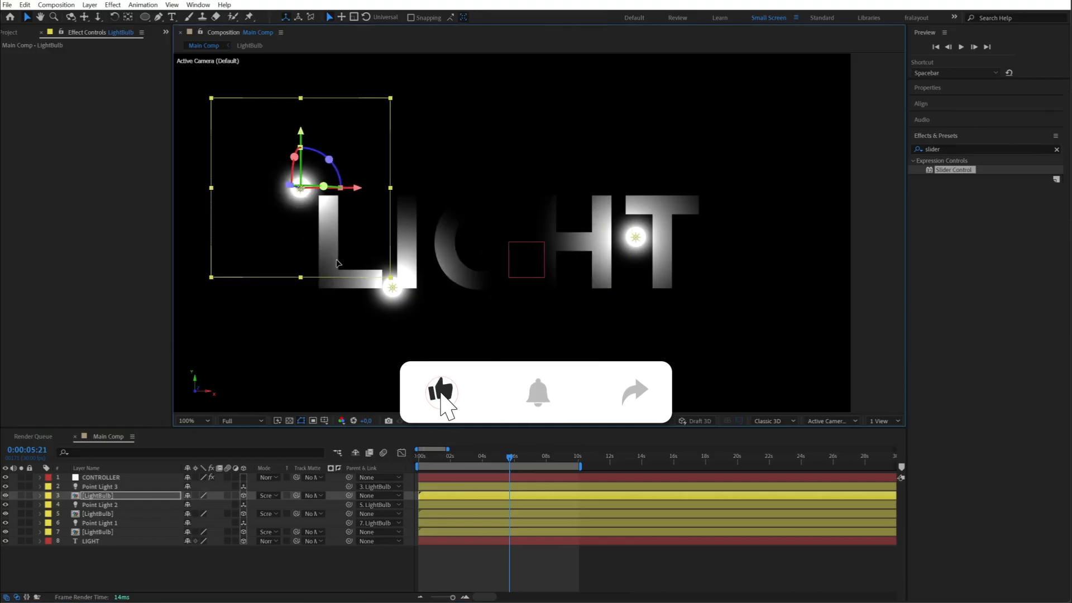
- Preview the animation with the three light bulbs
left_click(549, 561)
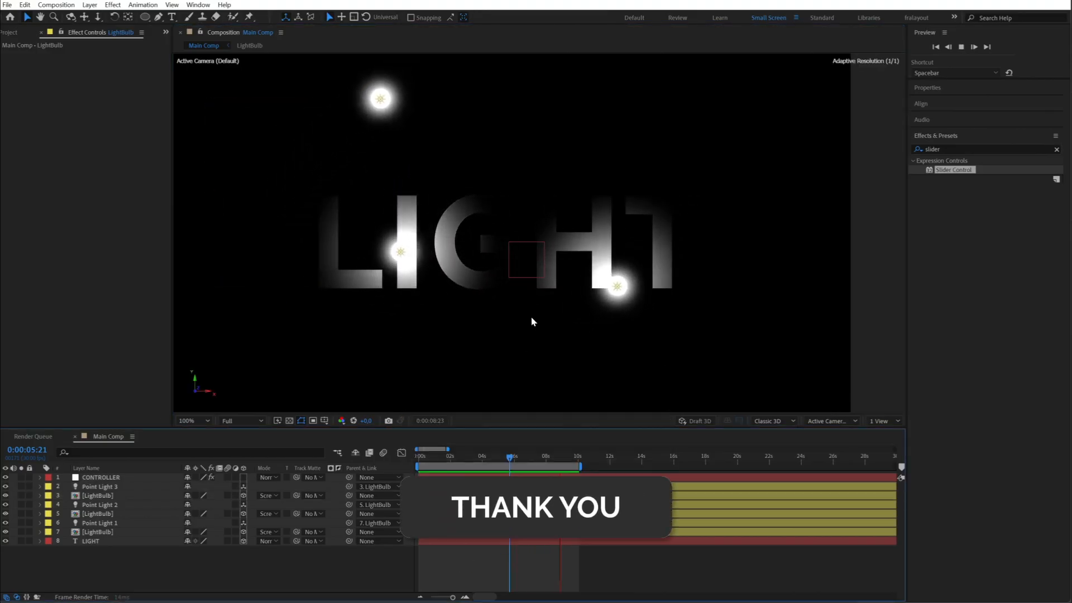
scroll(529, 323, "down", 1)
scroll(530, 323, "up", 1)
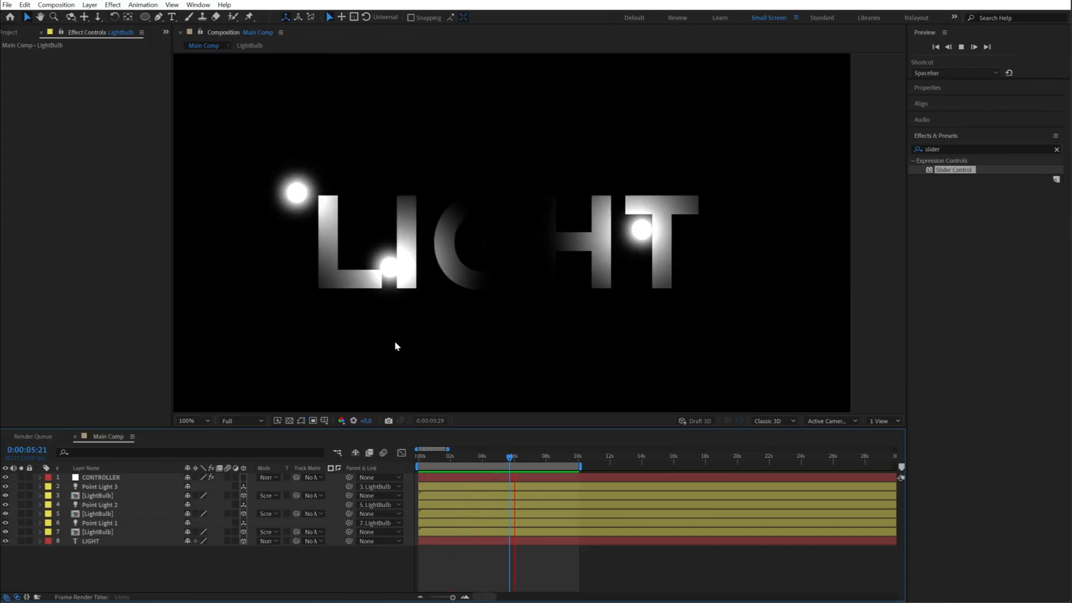
- Apply the Fill effect to the LightBulb layer that Point Light 1 is parented to
left_click(98, 495)
left_click(66, 559)
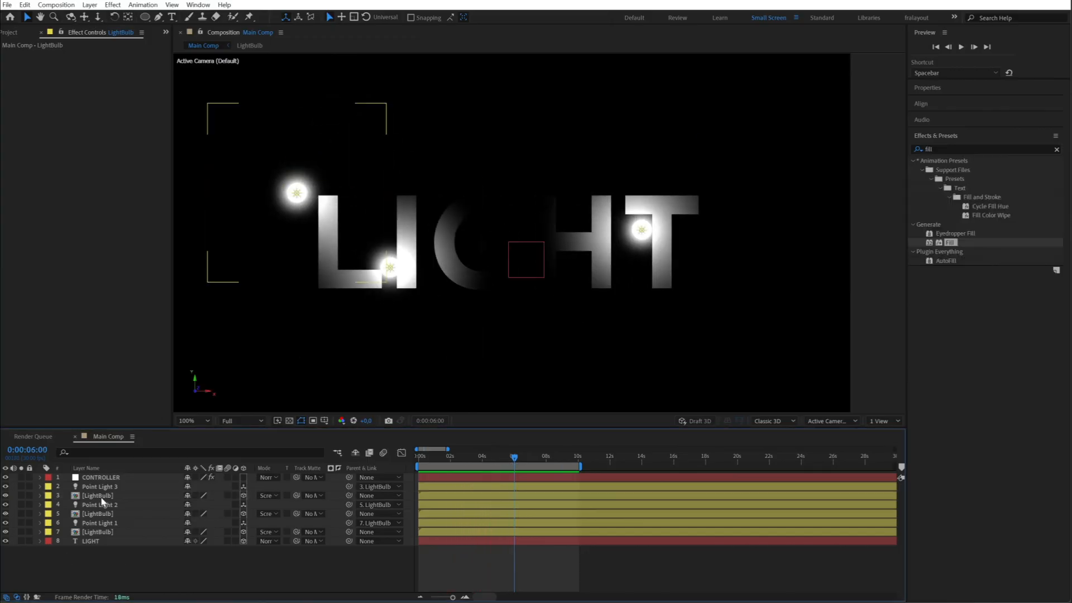
left_click(101, 496)
left_click(97, 514)
left_click(96, 532)
left_click(97, 496)
left_click(102, 532)
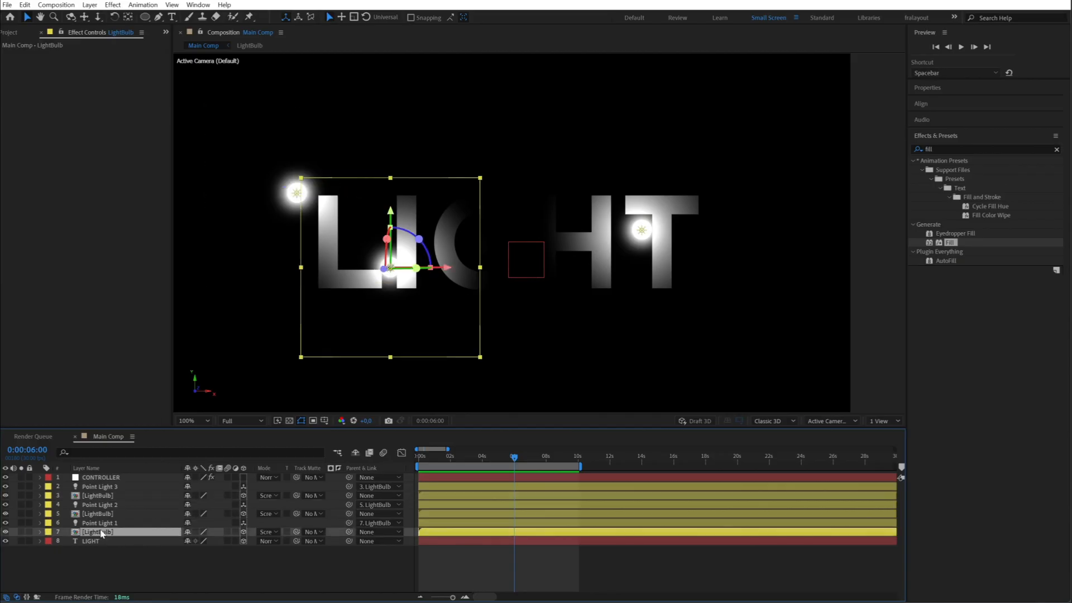
left_click(106, 523)
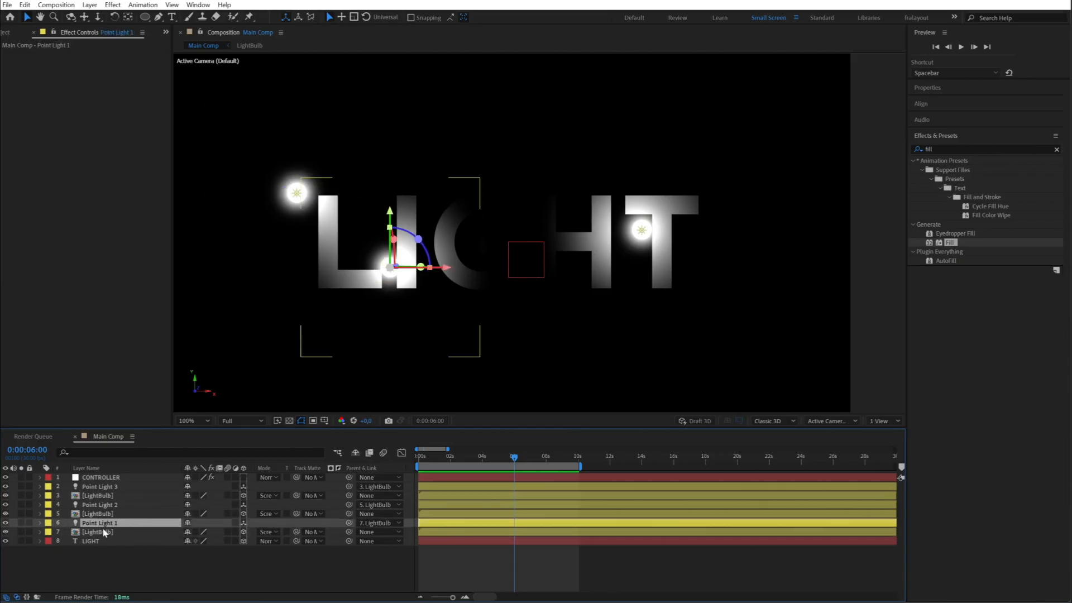
left_click(104, 532)
double_click(949, 243)
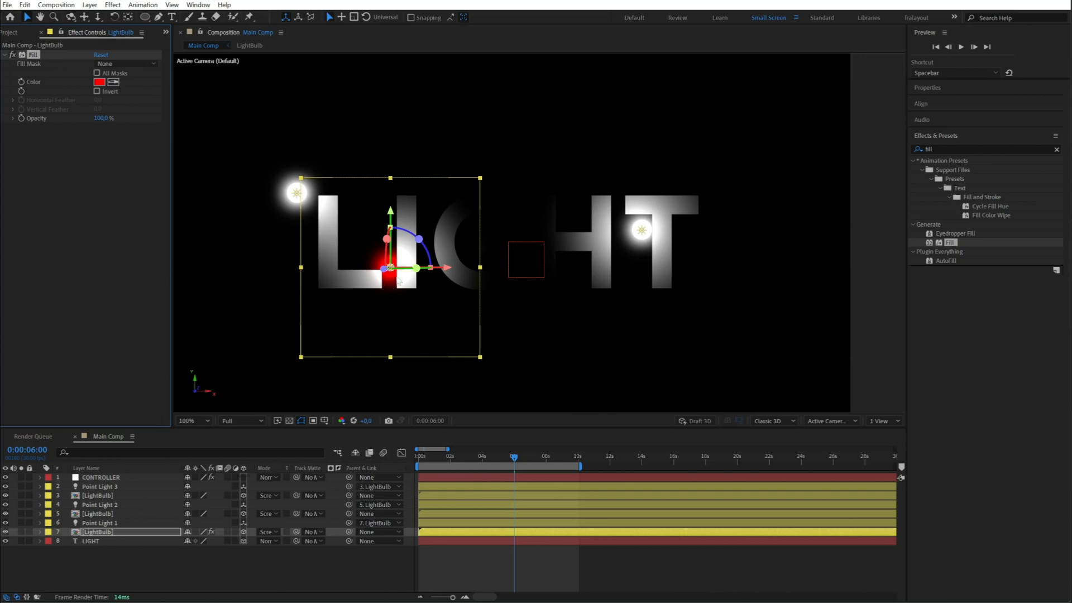
- Link that LightBulb's Fill color to Point Light 1's color with an expression, and collapse the LightBulb layer's properties
left_click(66, 524)
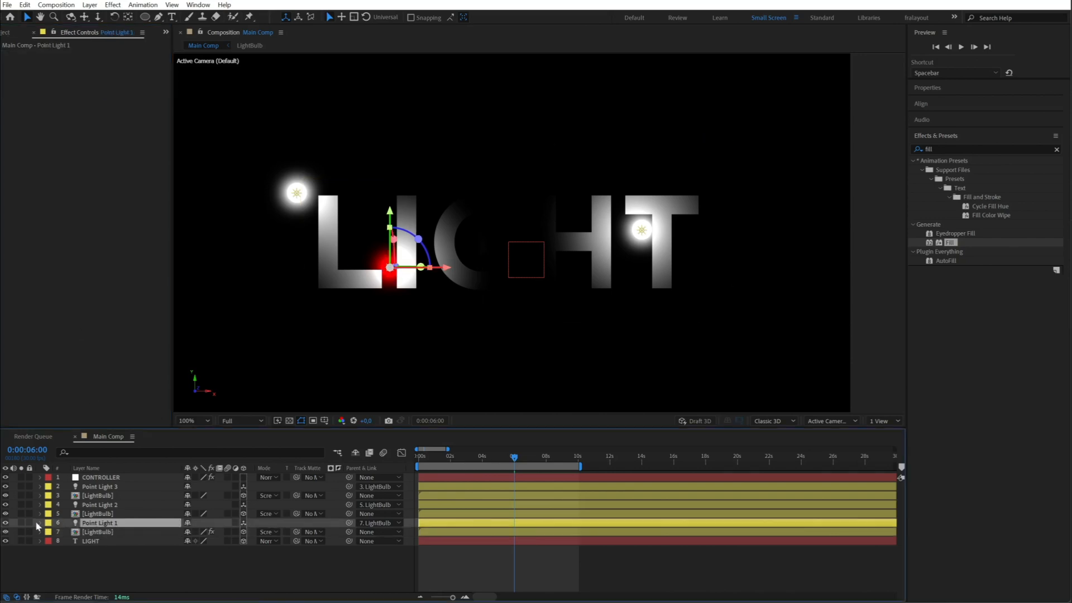
left_click(40, 523)
left_click_drag(123, 428, 123, 300)
left_click(51, 423)
left_click(94, 443)
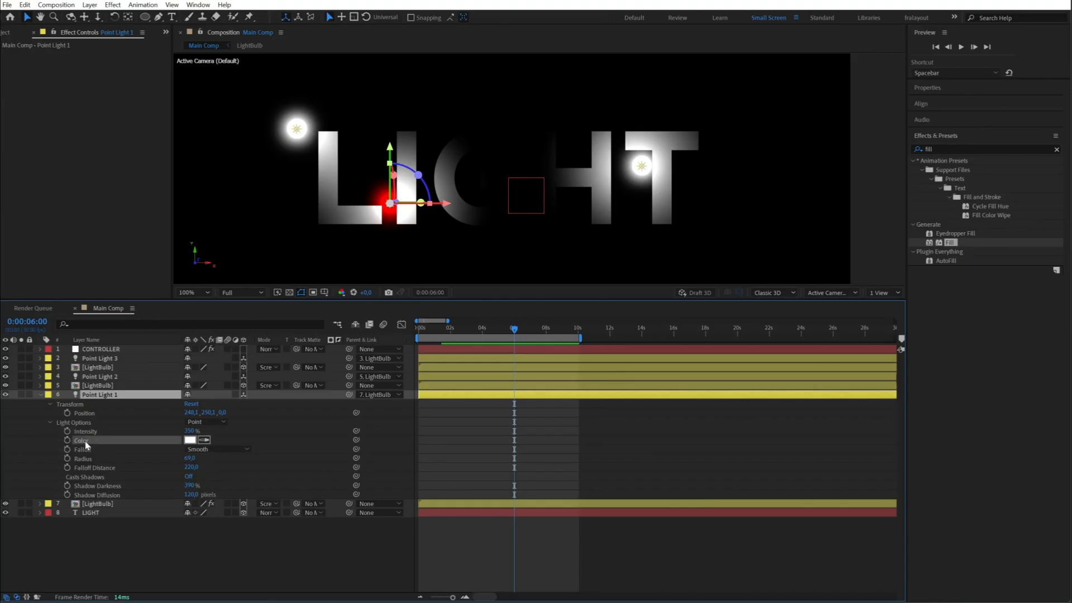
left_click(96, 505)
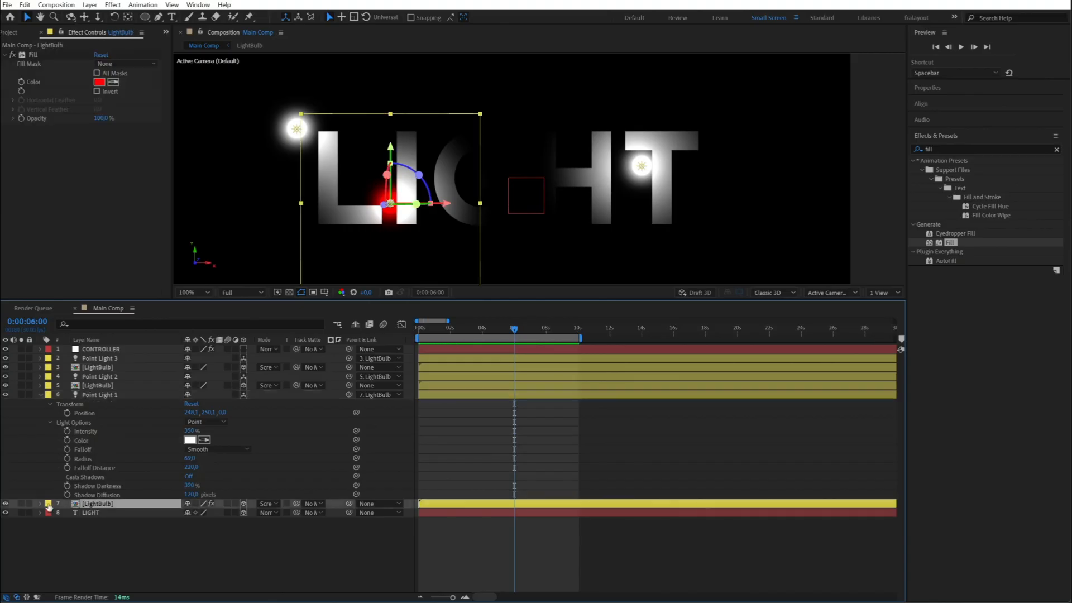
left_click(41, 504)
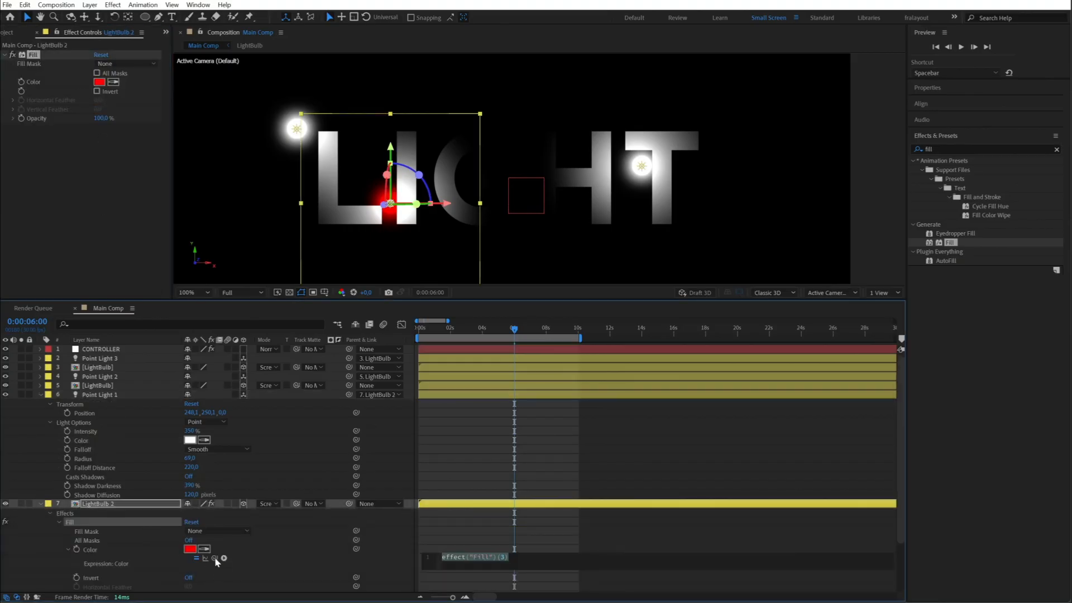
left_click_drag(215, 558, 83, 441)
left_click(46, 489)
left_click(41, 504)
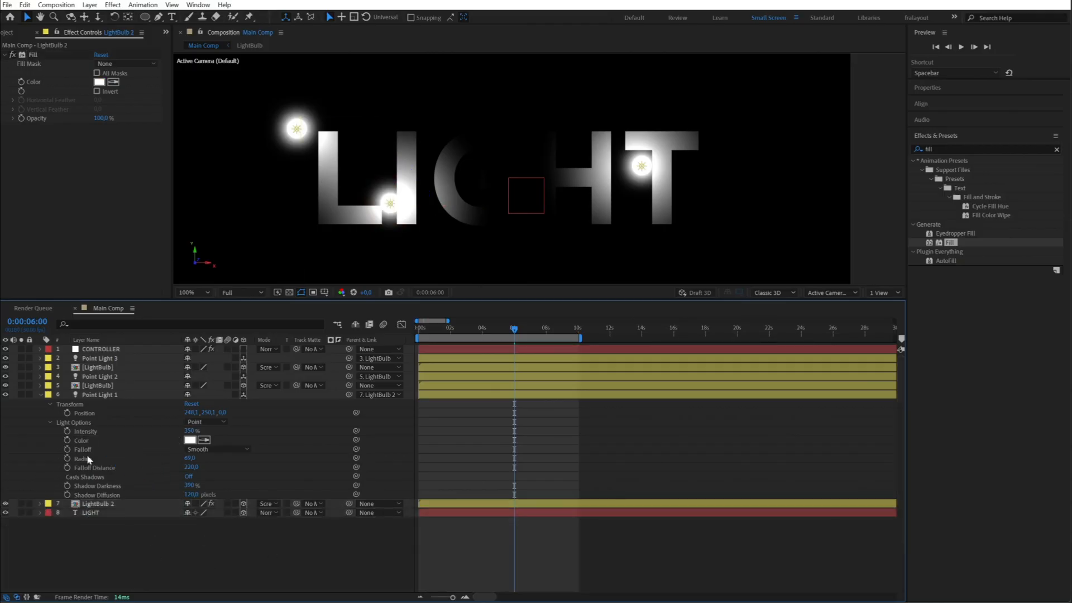
- Set Point Light 1's color to green
left_click(89, 396)
left_click(189, 441)
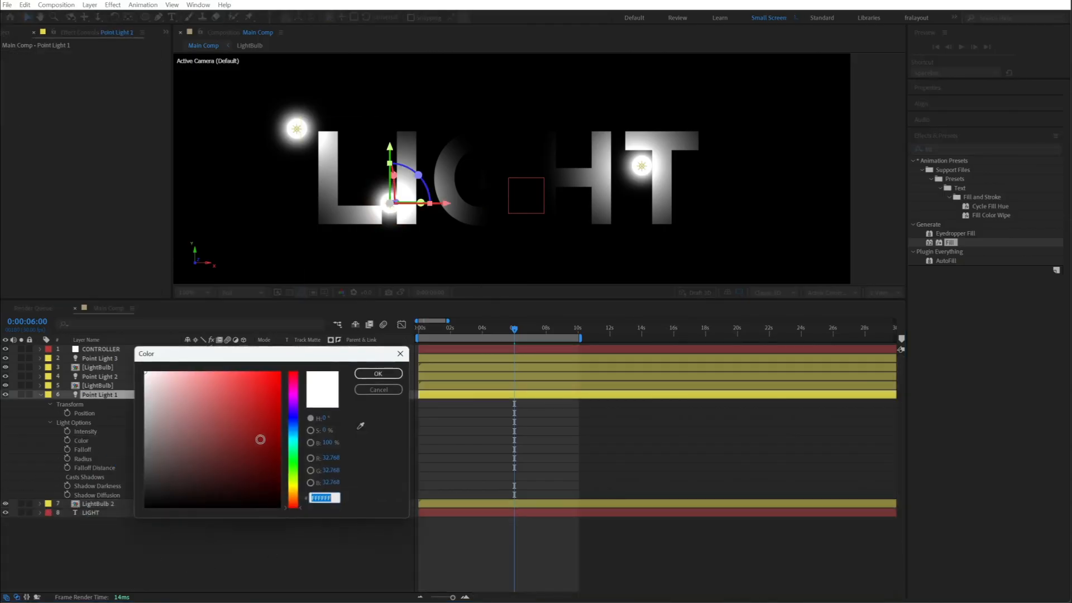
left_click_drag(292, 505, 293, 481)
left_click_drag(215, 415, 211, 371)
mouse_move(292, 490)
left_mouse_down()
mouse_move(294, 444)
mouse_move(294, 459)
left_mouse_up()
left_click_drag(252, 401, 257, 399)
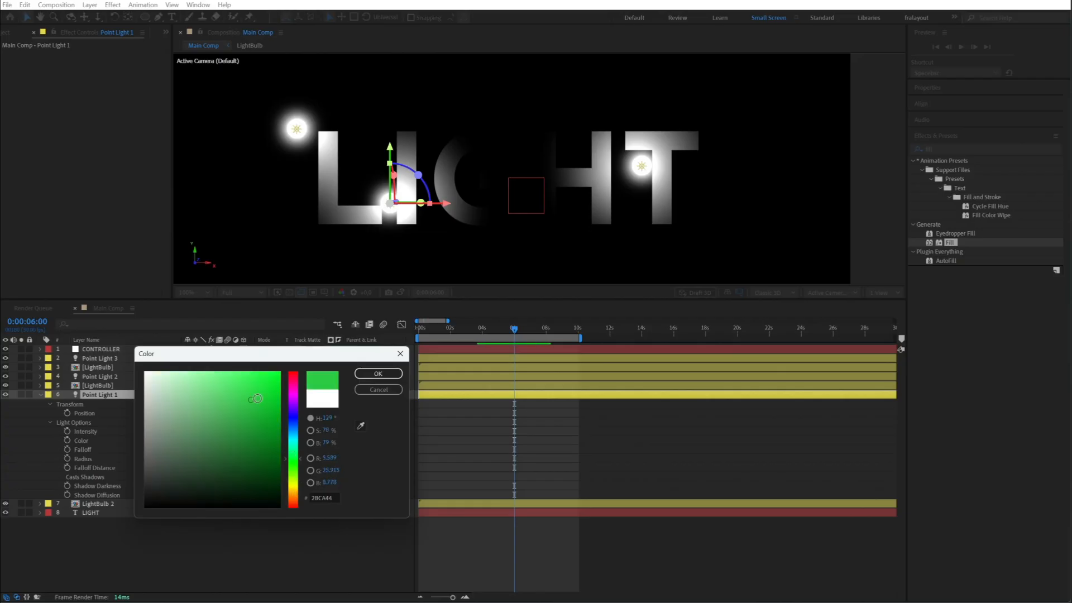
left_click(361, 374)
- Shift Point Light 1's color to a turquoise hue and collapse its properties
left_click(190, 440)
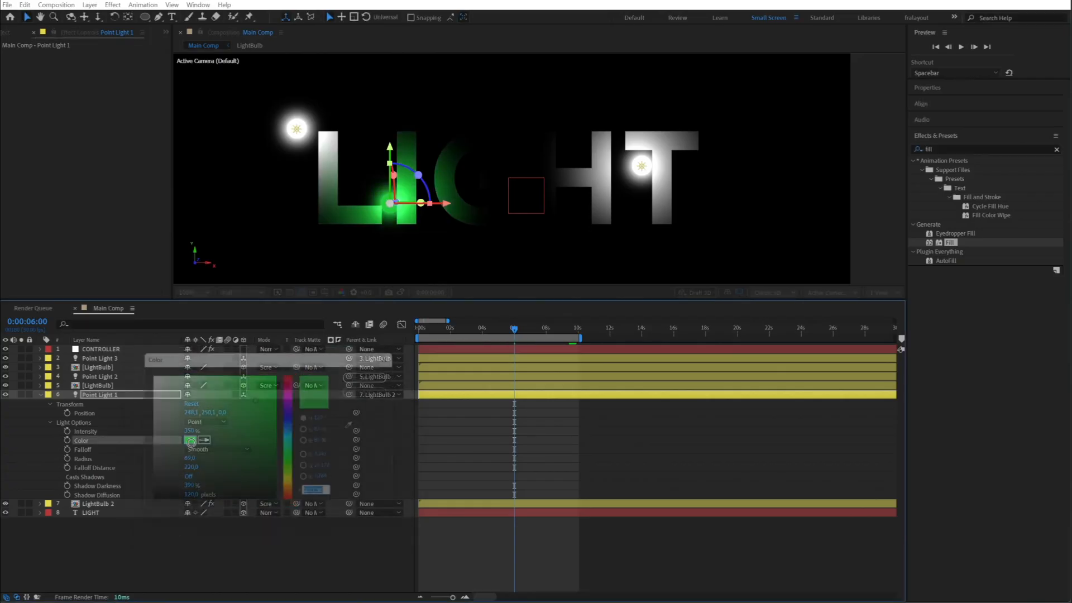
left_click_drag(293, 458, 294, 444)
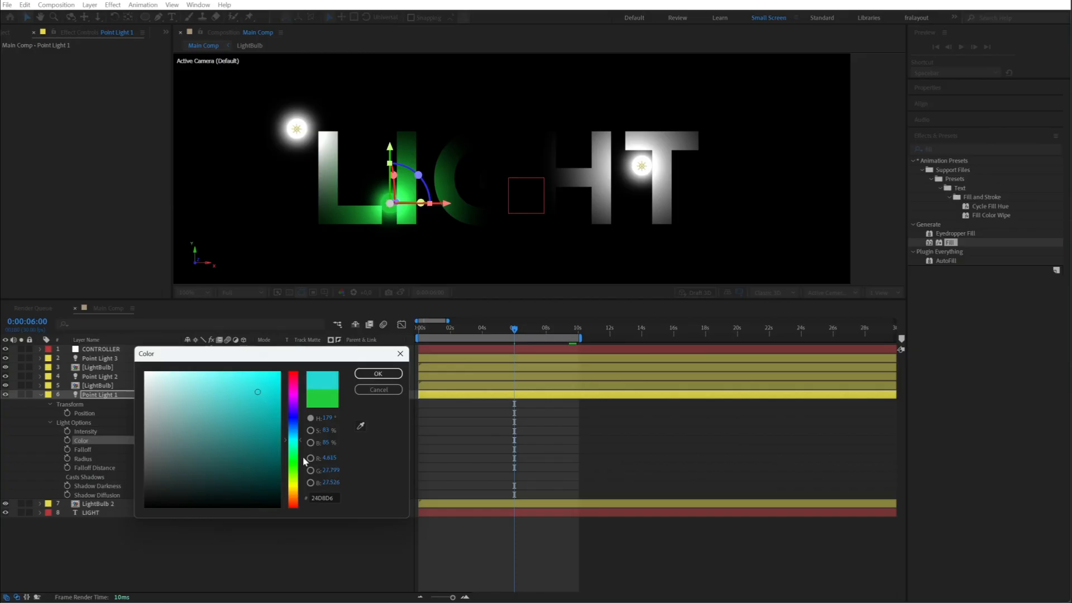
left_click(378, 374)
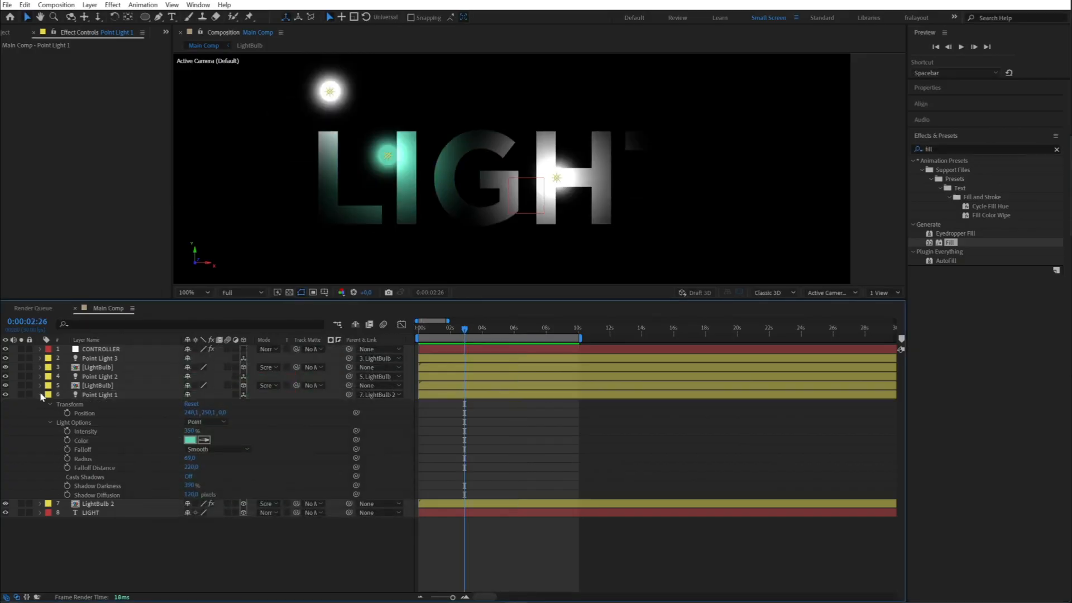
left_click(40, 395)
- Apply the Fill effect to the LightBulb layer that Point Light 2 is parented to
left_click(98, 378)
left_click(99, 386)
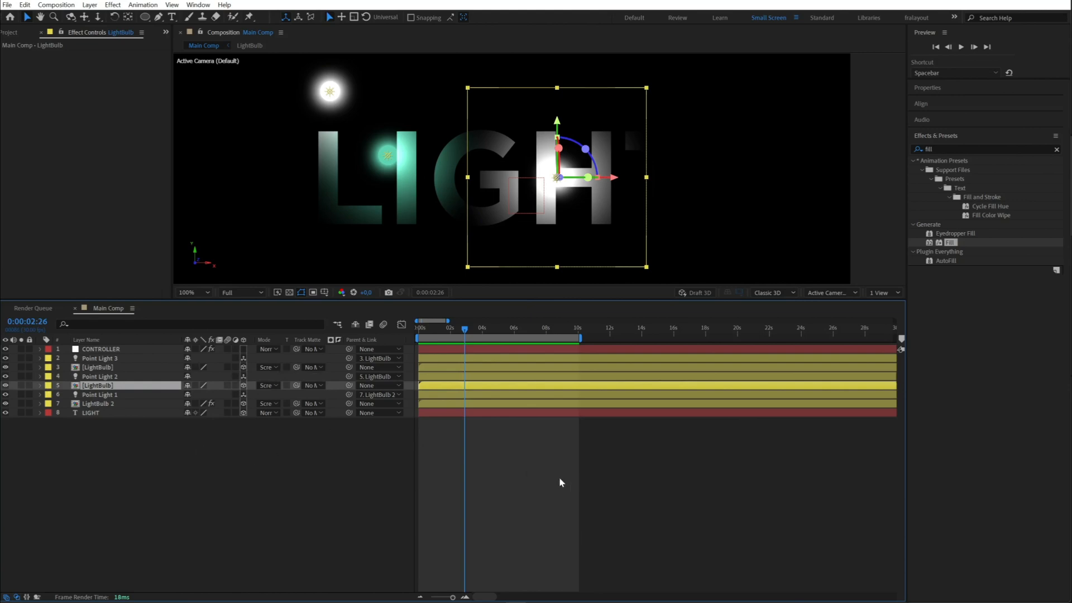
left_click_drag(953, 252, 823, 253)
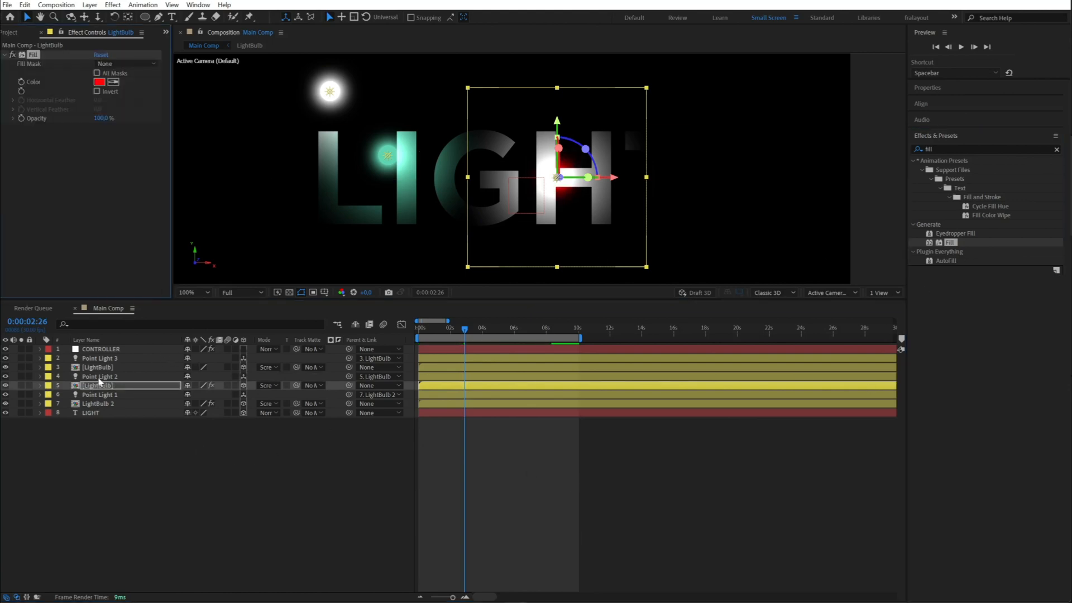
- Link the second LightBulb's Fill color to Point Light 2's color with an expression, and collapse both layers
left_click(99, 378)
left_click(40, 377)
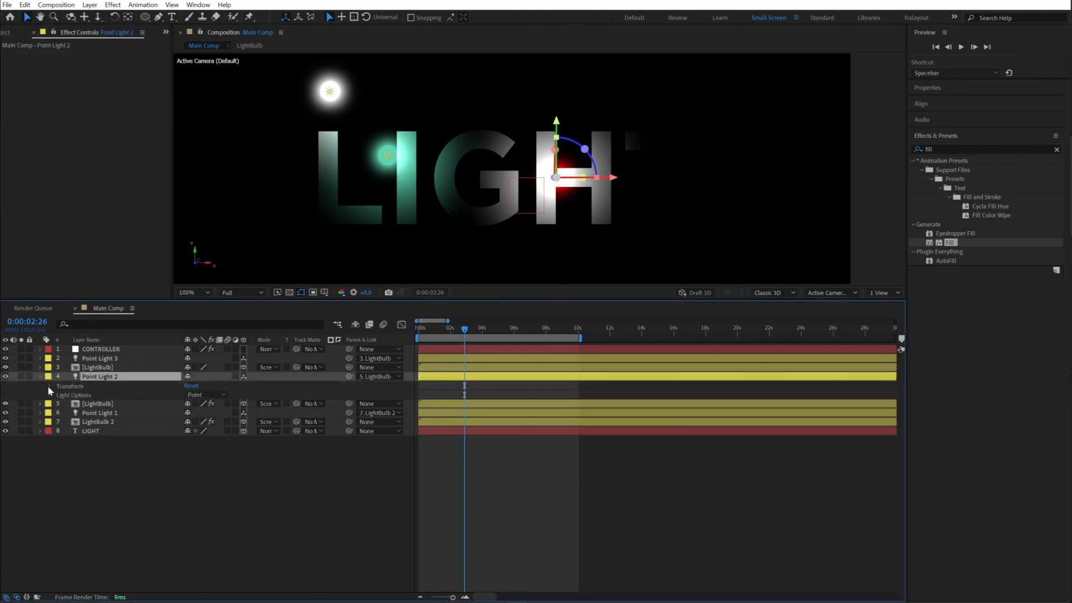
left_click(49, 386)
left_click(49, 387)
left_click(50, 395)
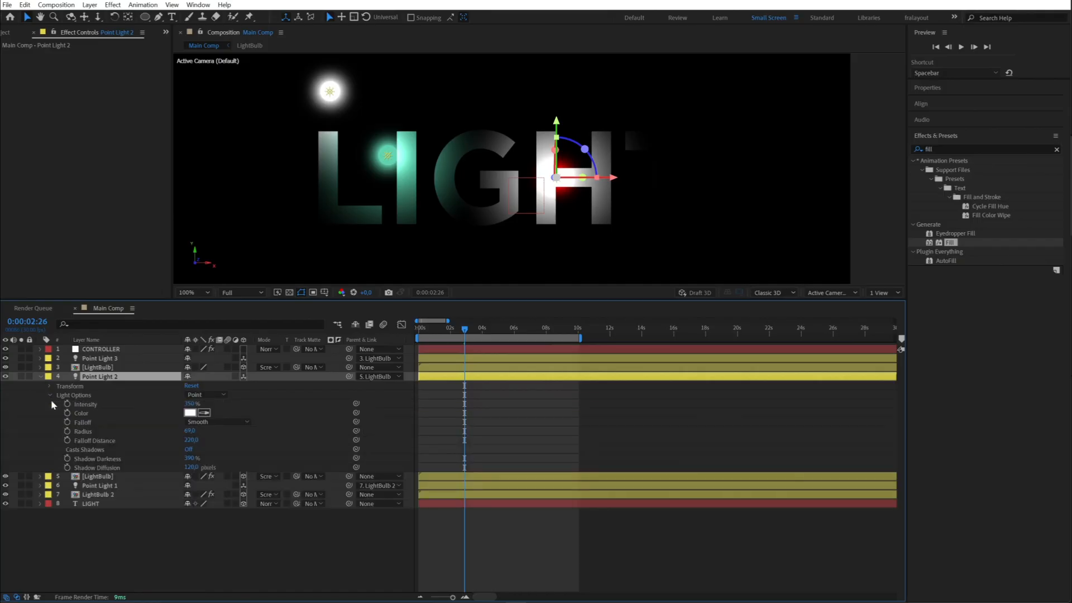
left_click(94, 476)
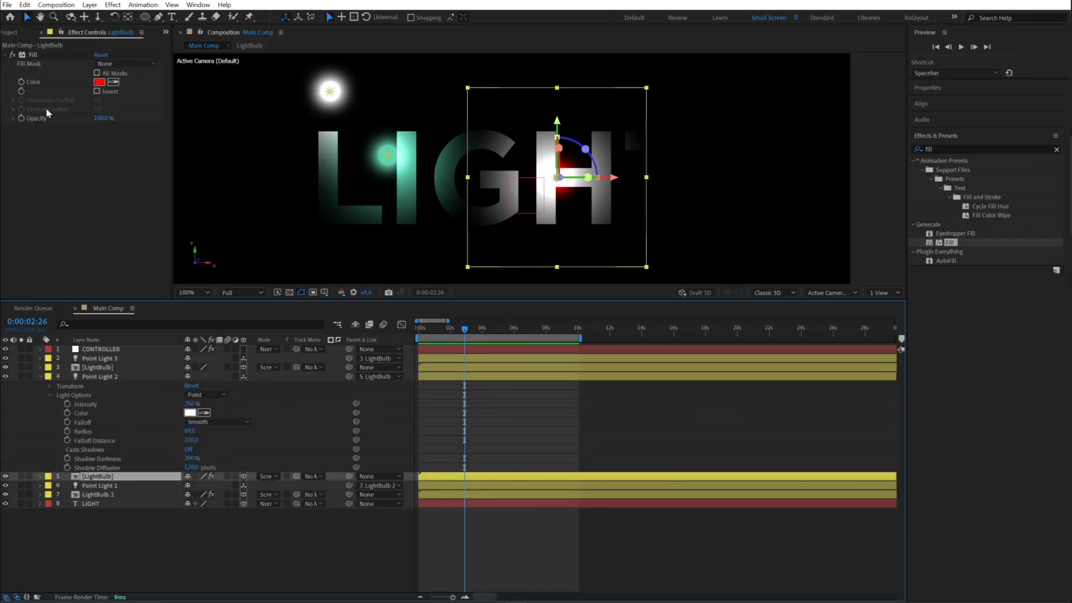
left_click(20, 82, "alt")
left_click_drag(214, 531, 81, 414)
left_click(41, 377)
left_click(41, 386)
left_click(75, 441)
- Set Point Light 2's color to blue 36A3DA in its light settings
left_click_drag(468, 331, 448, 334)
double_click(94, 377)
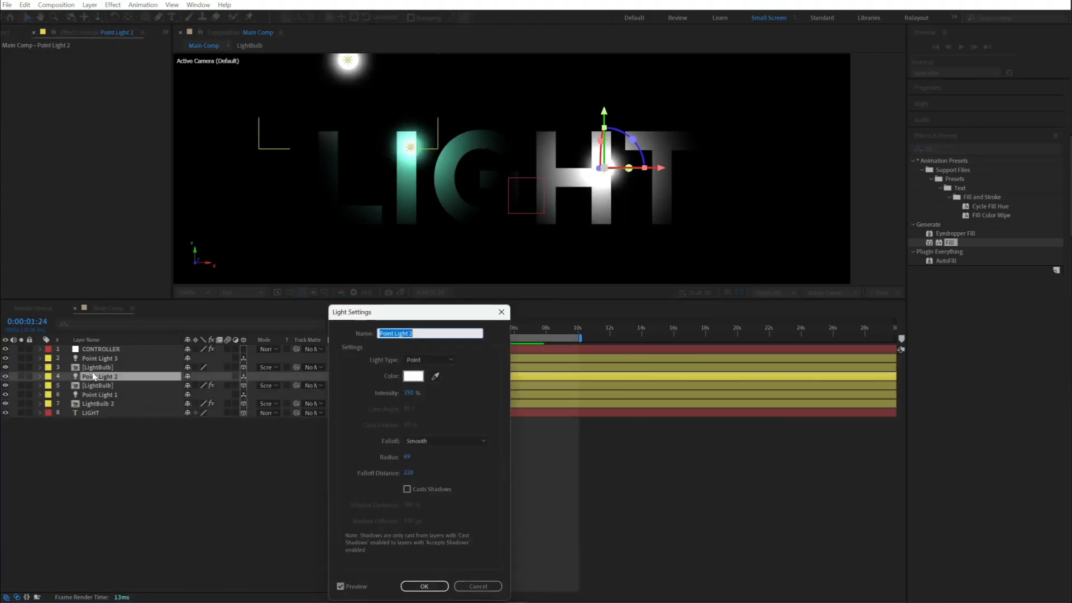
left_click(414, 376)
left_click(293, 433)
left_click(246, 391)
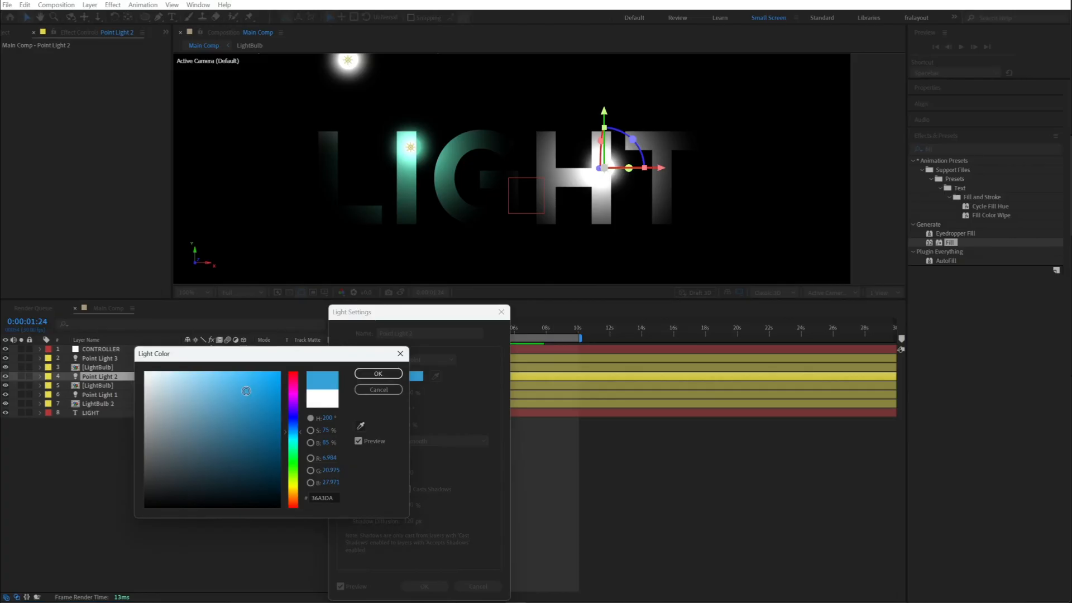
left_click(383, 374)
left_click(424, 585)
- Preview the colored lights, and move the white LightBulb from the letter L to between G and H
key("space")
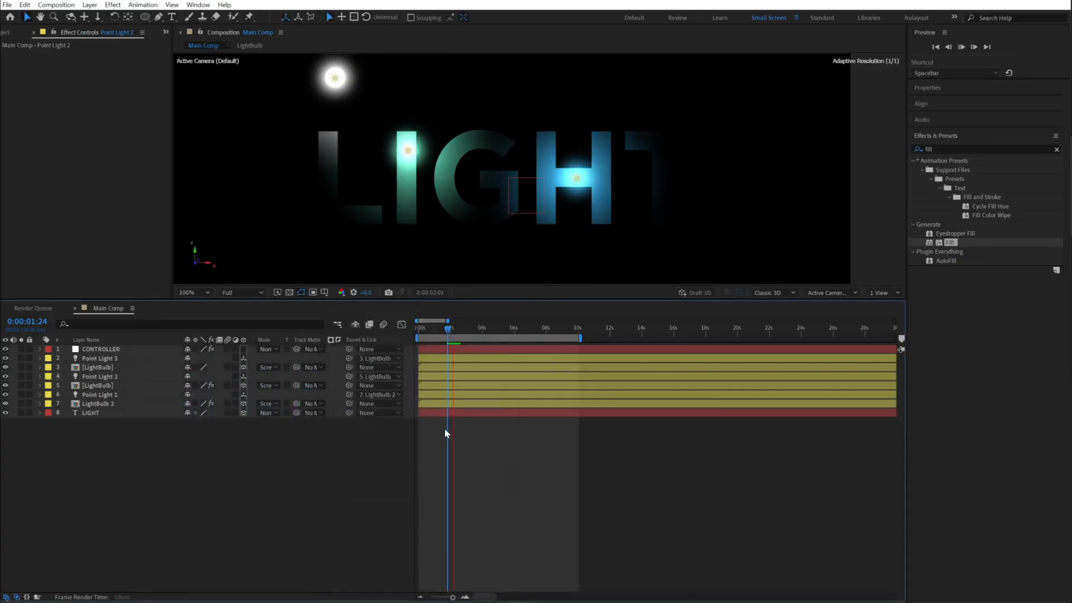
left_click_drag(484, 328, 507, 328)
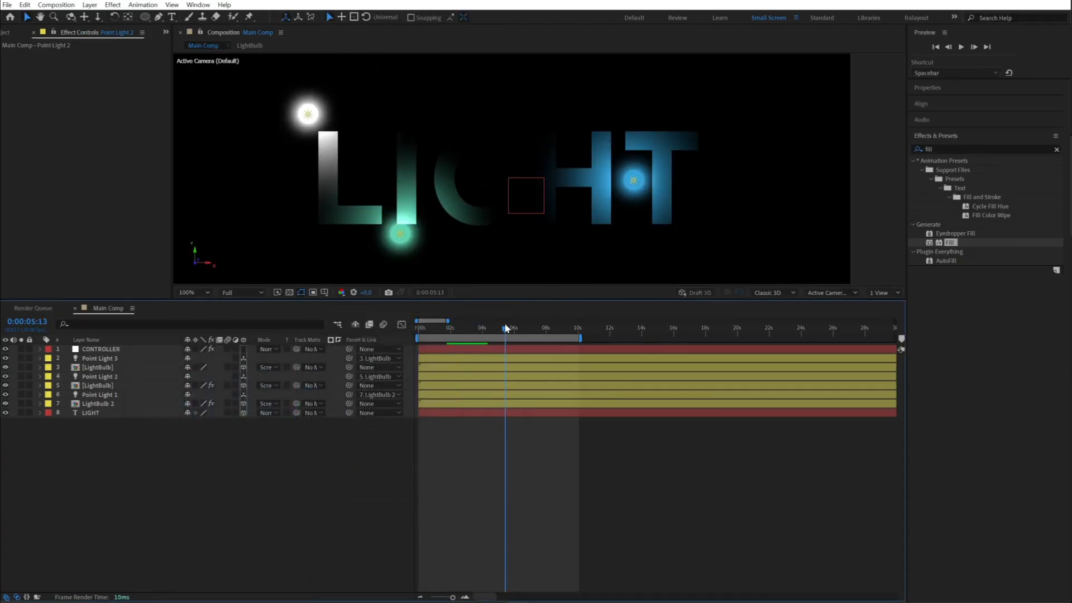
left_click(288, 122)
left_click_drag(288, 122, 496, 150)
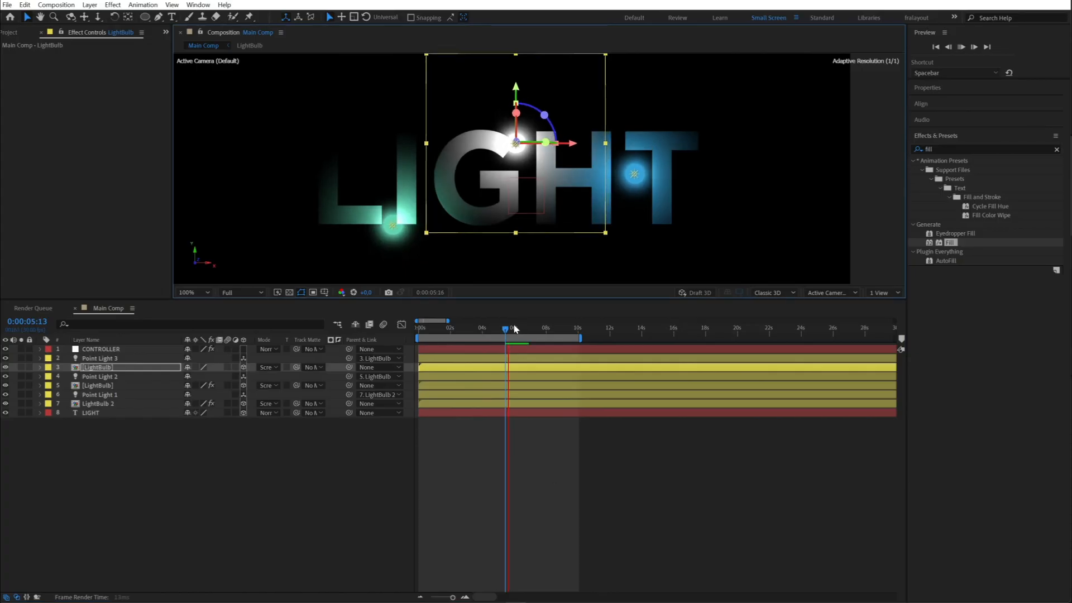
- Preview the repositioned light bulbs from the start of the composition
left_click_drag(541, 328, 417, 328)
left_click(583, 499)
key("2")
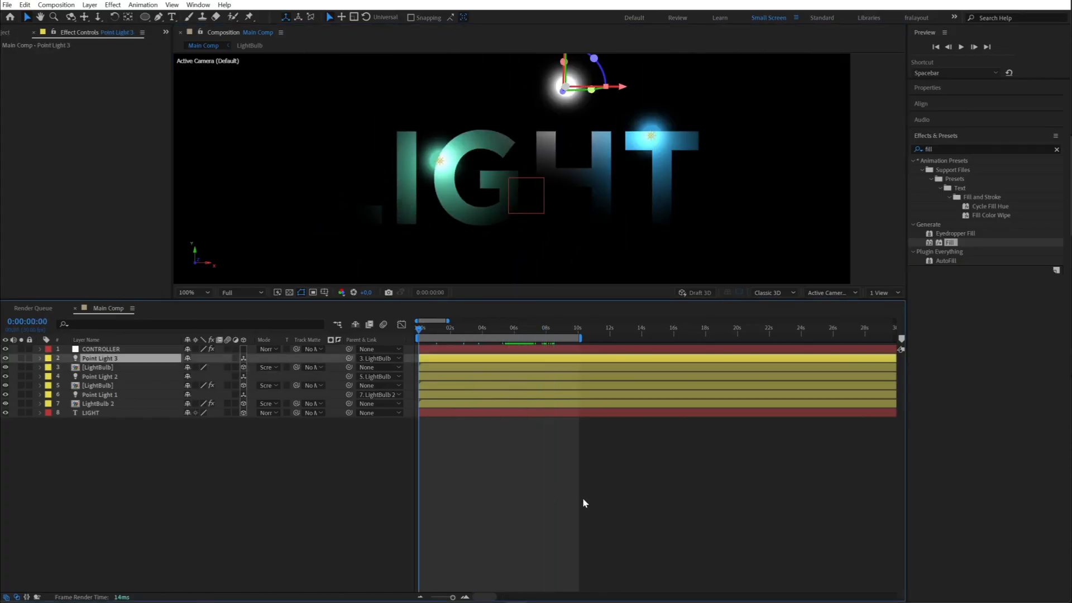
key("space")
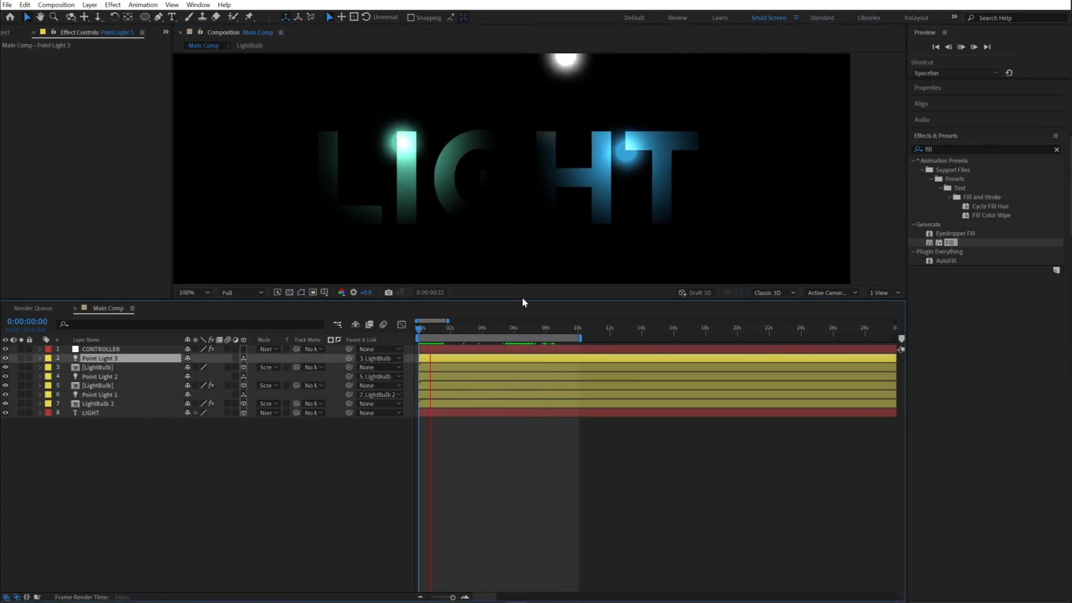
key("space")
- Enlarge the composition view and add a new camera layer with its default settings
left_click_drag(520, 302, 515, 431)
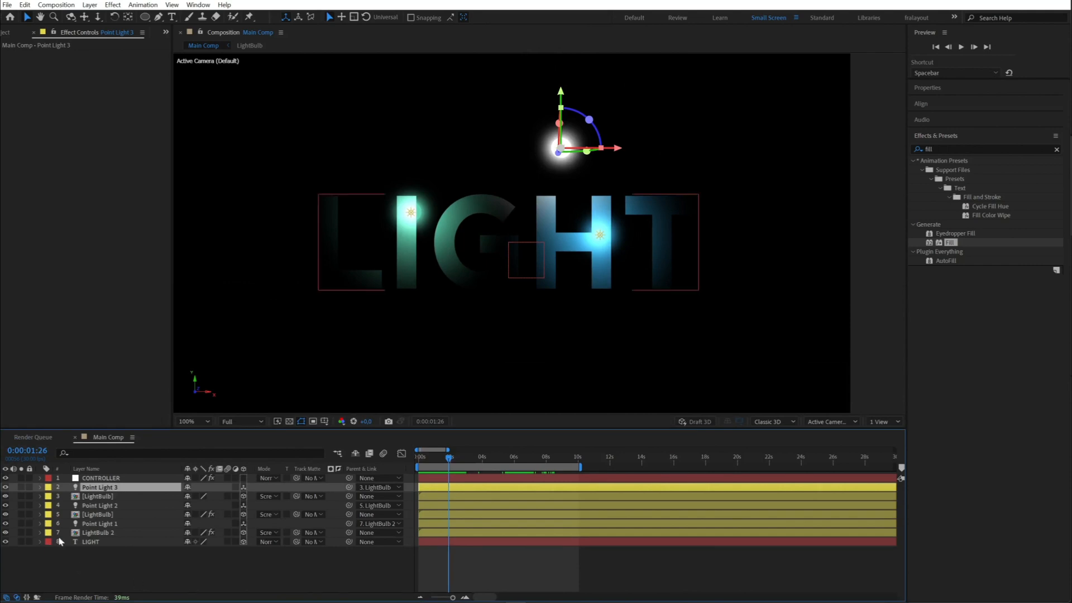
left_click(144, 567)
right_click(143, 568)
mouse_move(168, 426)
left_click(300, 486)
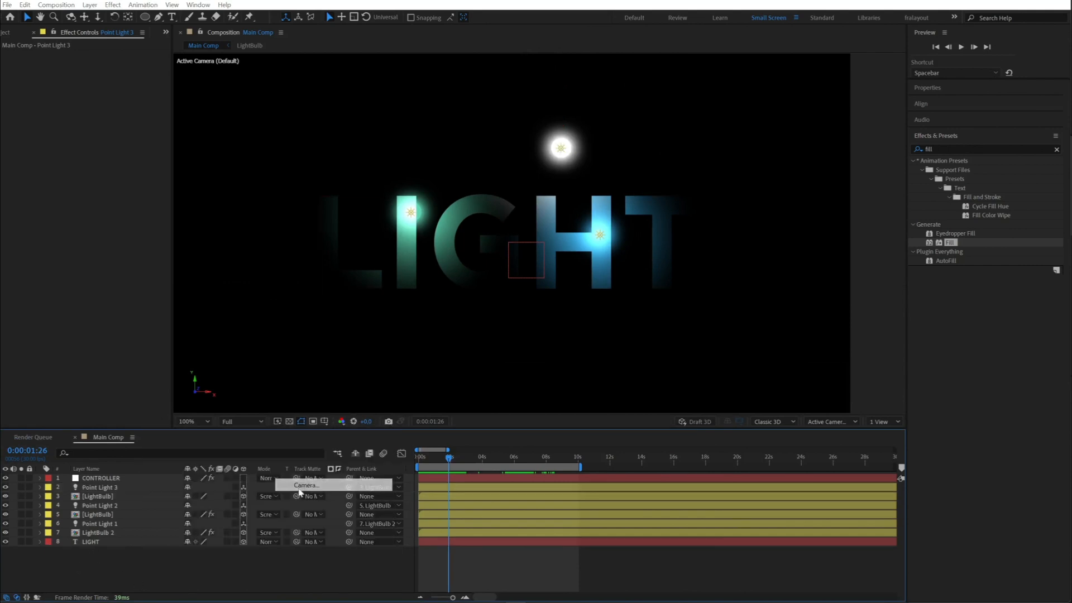
left_click(660, 531)
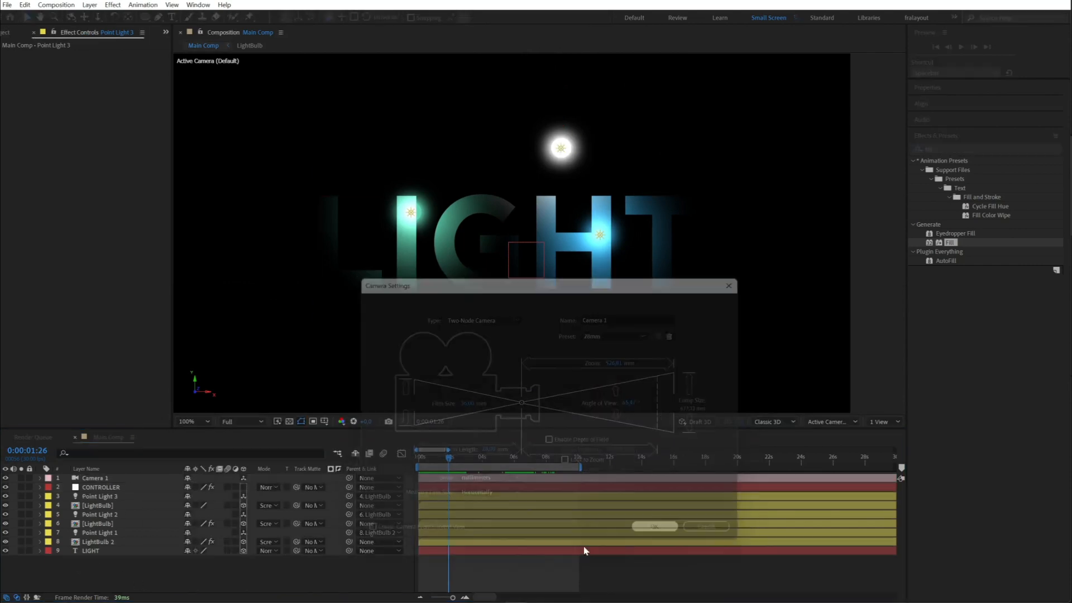
- Keyframe Camera 1's Position at about 2 seconds, and add a keyframe at the composition start with the camera dollied forward past the text
key("p")
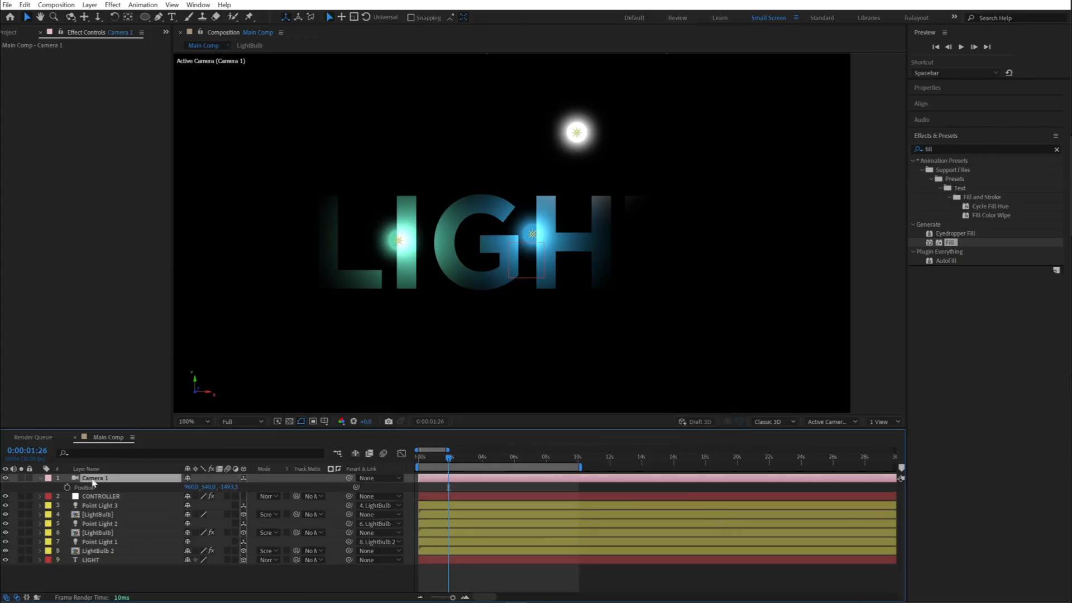
left_click(67, 487)
left_click_drag(426, 487, 457, 489)
key("=")
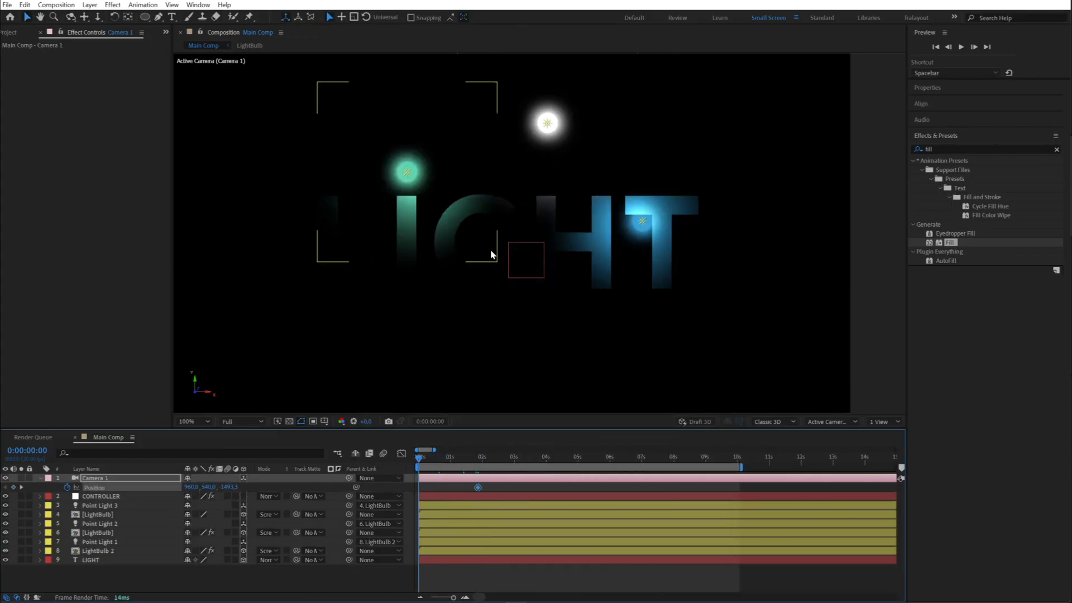
key("c")
scroll(498, 243, "up", 2)
left_click_drag(499, 221, 499, 209)
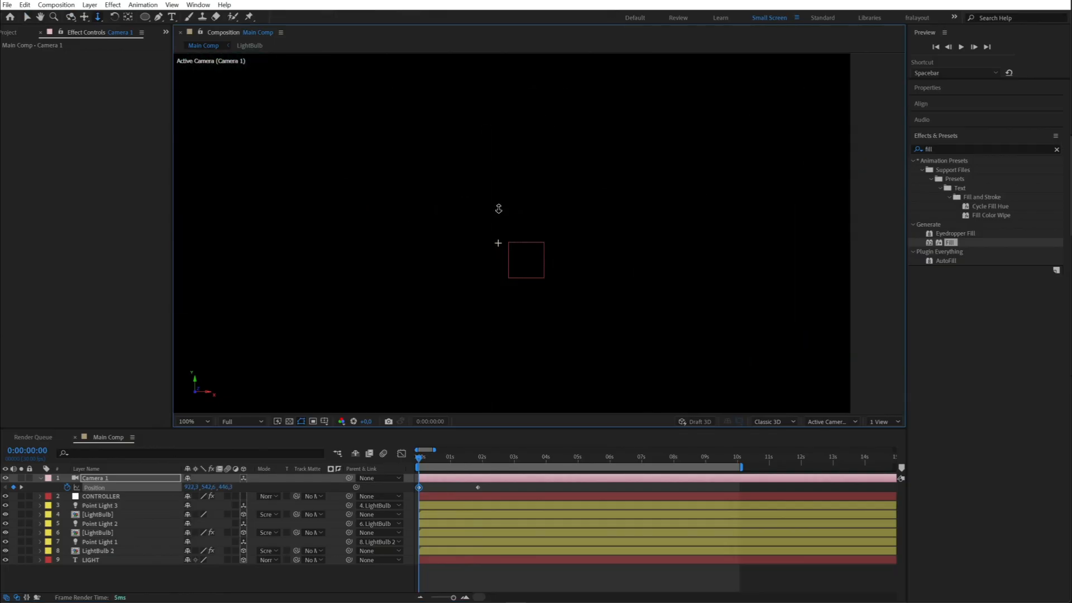
- Ease the camera's ending Position keyframe, reshape its curve in the graph editor, and preview the camera move
left_click(477, 487)
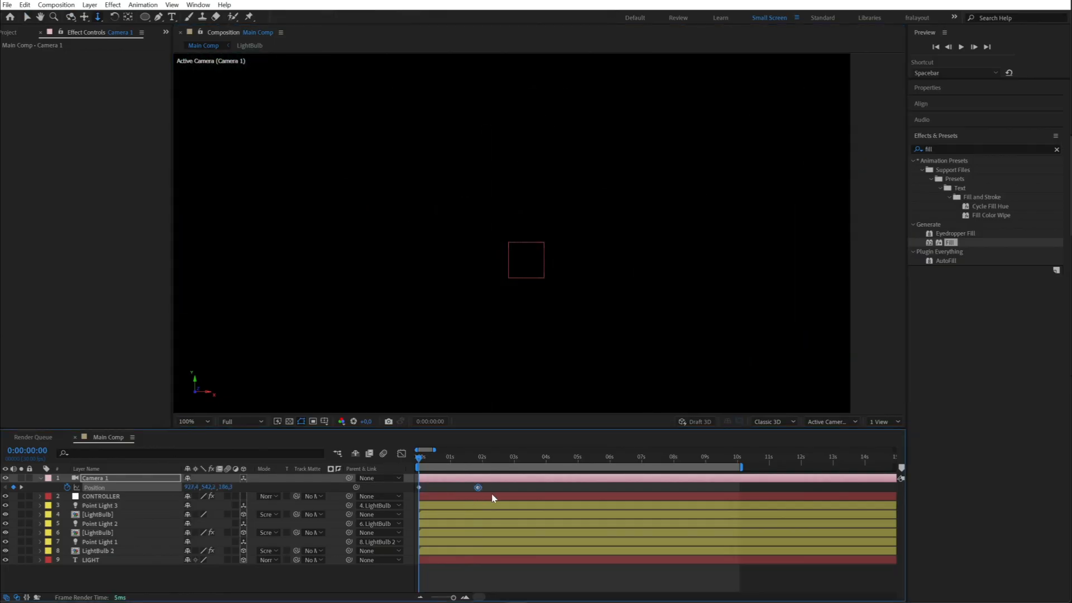
left_click(401, 454)
left_click_drag(470, 572, 445, 571)
key("space")
left_click(402, 454)
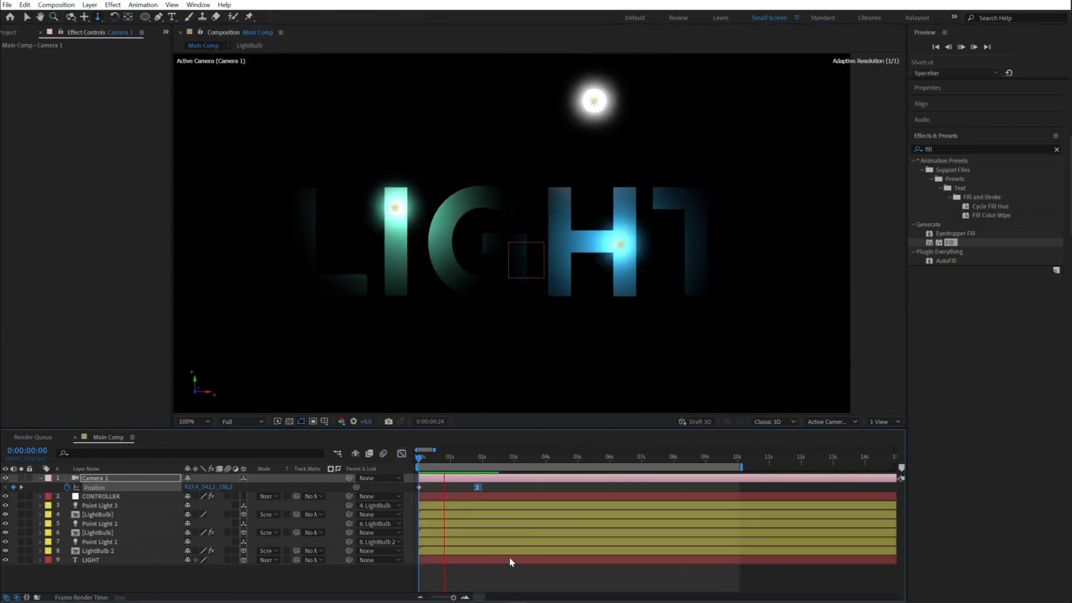
left_click_drag(461, 458, 418, 459)
left_click(481, 575)
key("space")
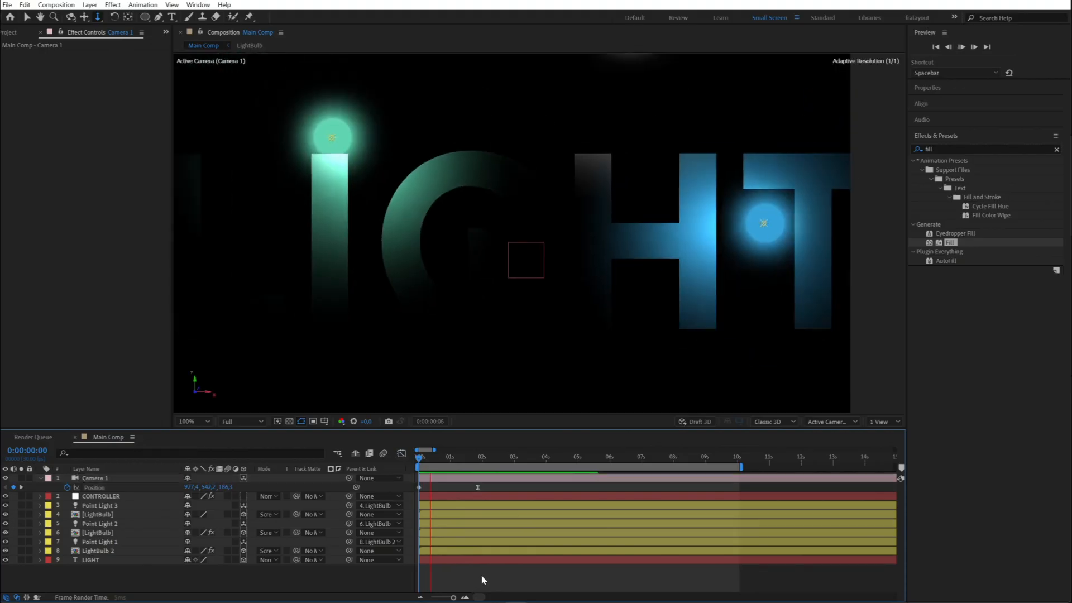
- Move the camera's eased Position keyframe to about 2.3 seconds and preview the slower move
left_click_drag(476, 488, 495, 488)
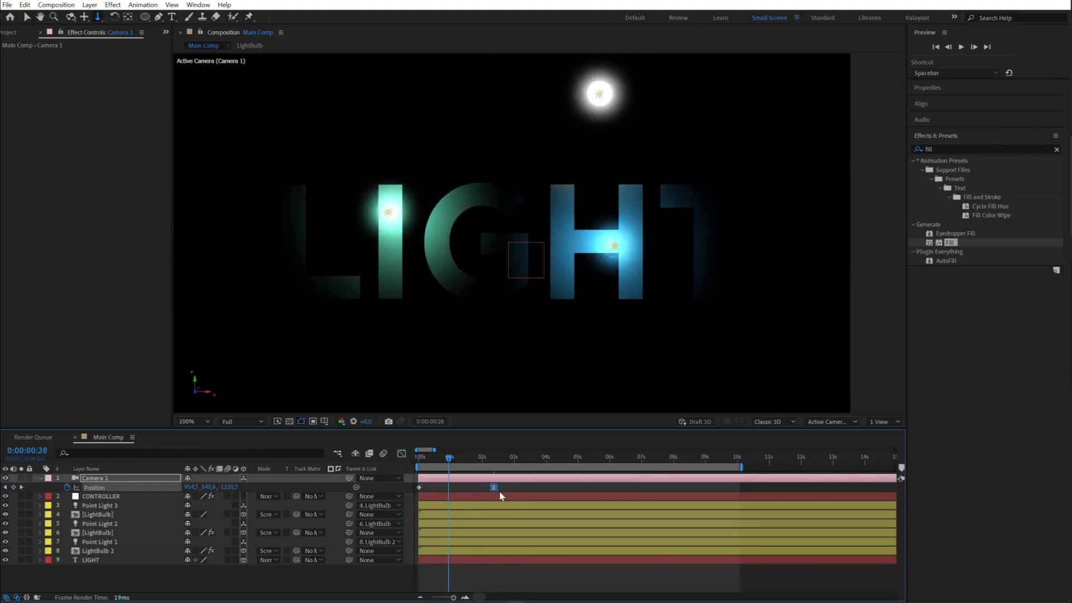
key("space")
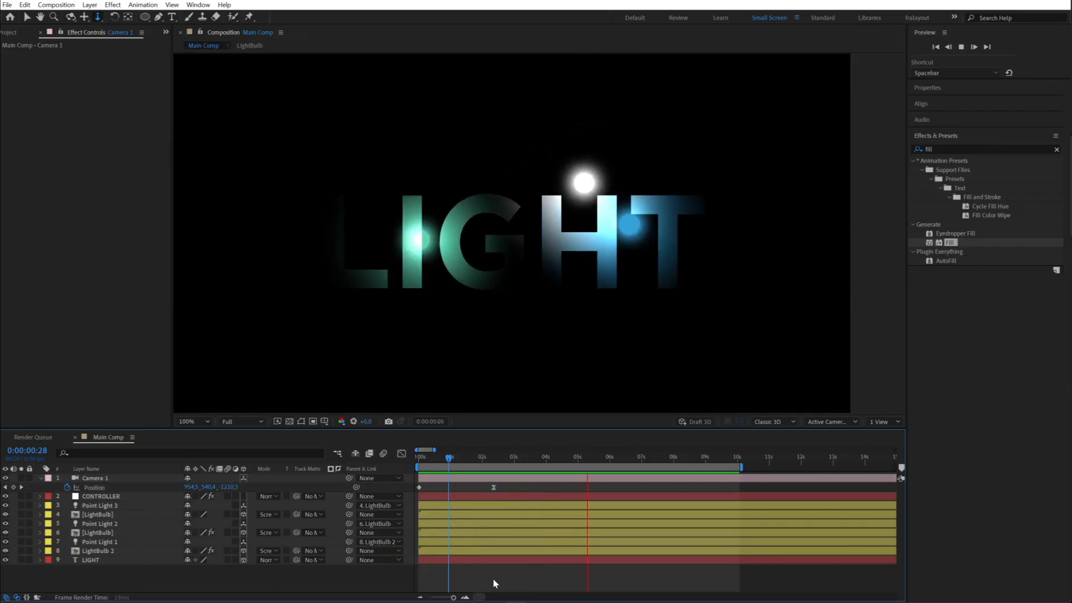
key("space")
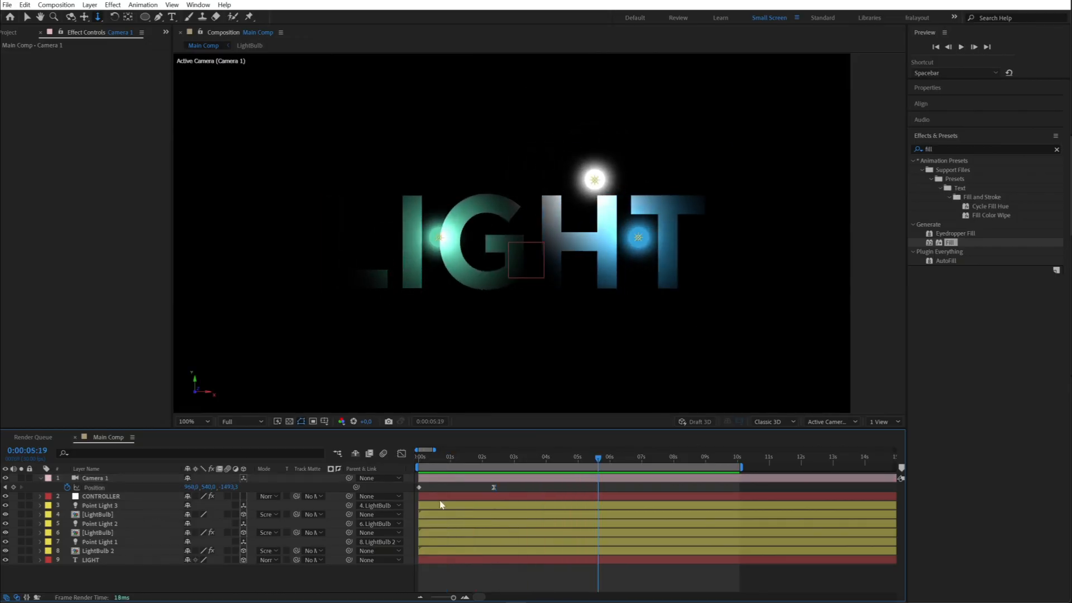
- Change Point Light 2's color to a very pale blue in its light settings
double_click(98, 524)
left_click(416, 376)
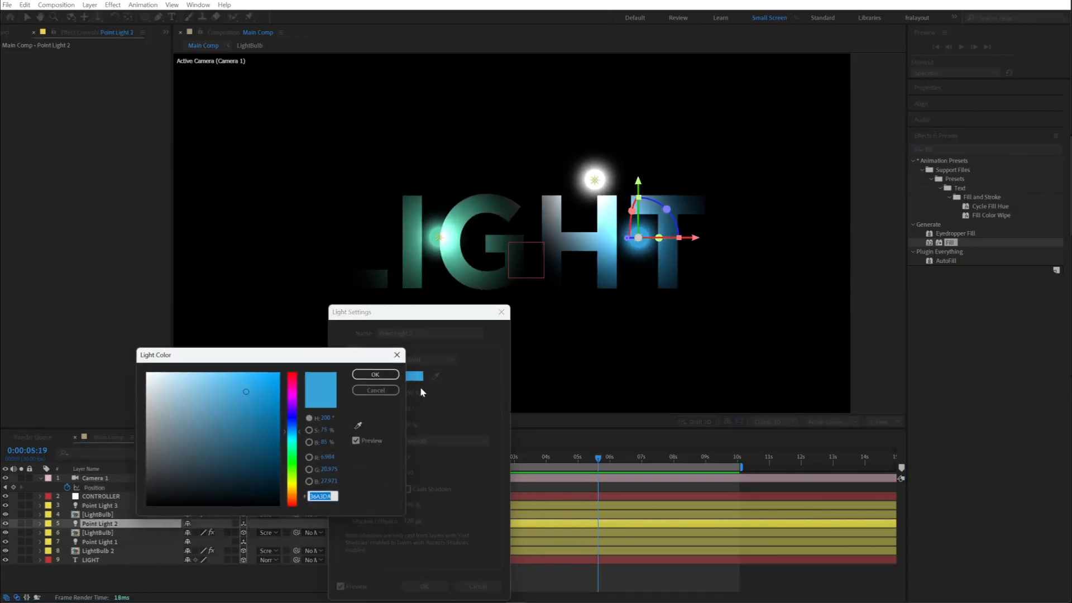
left_click(378, 374)
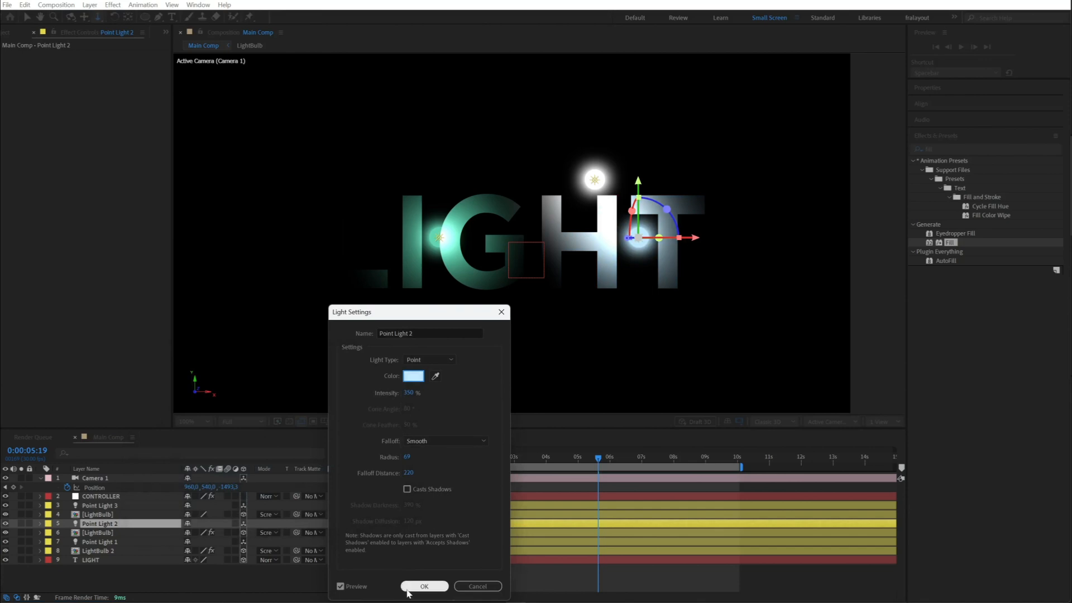
left_click(409, 592)
- Change Point Light 1's color to a pale mint green and preview the softer light colors
double_click(98, 542)
left_click(412, 377)
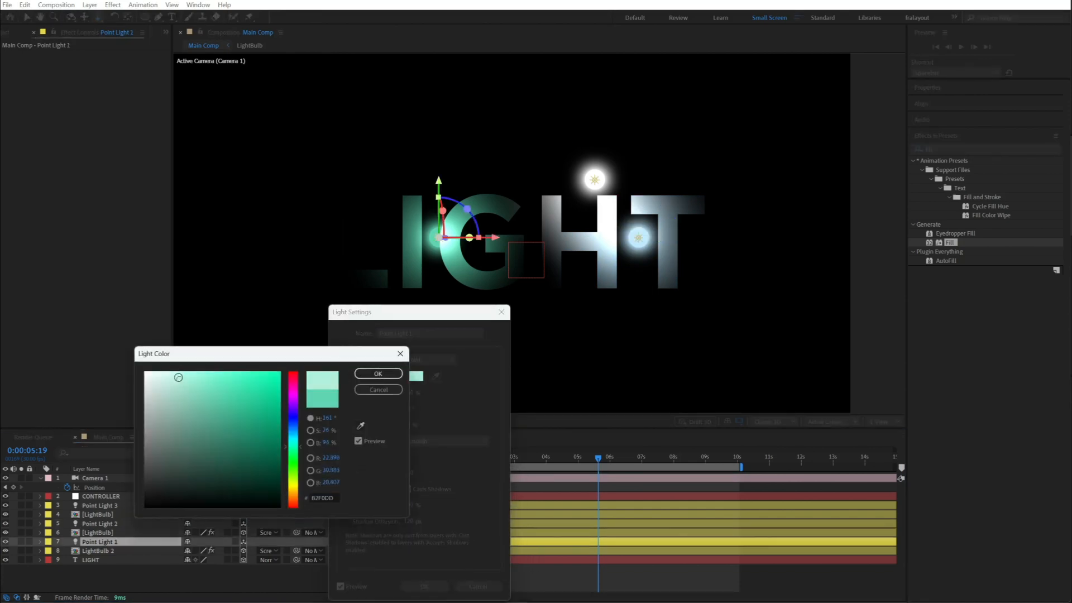
left_click(178, 374)
left_click(378, 373)
left_click(424, 586)
left_click(562, 579)
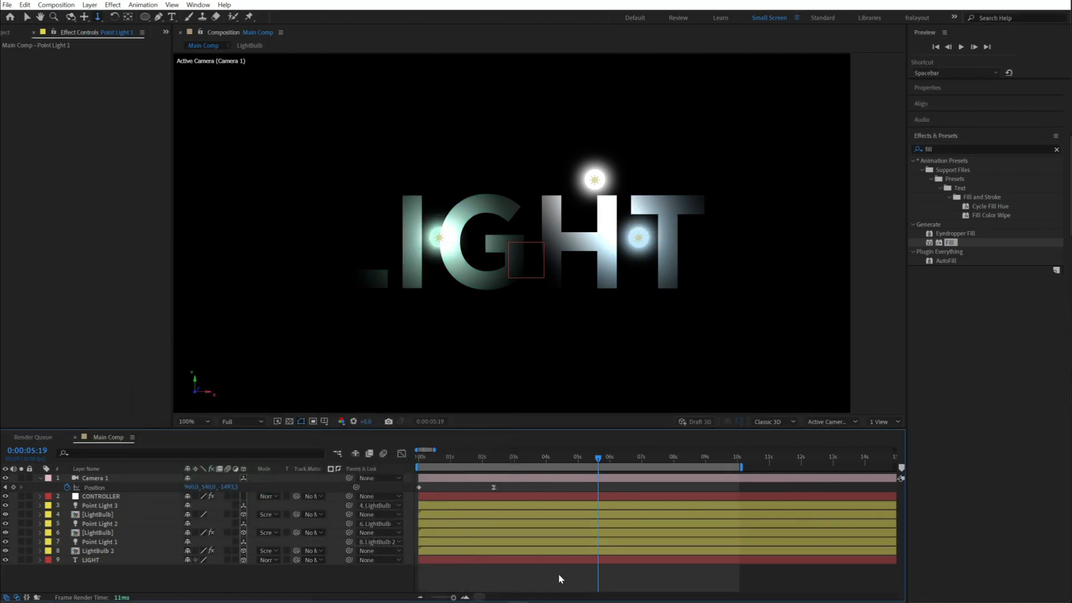
key("space")
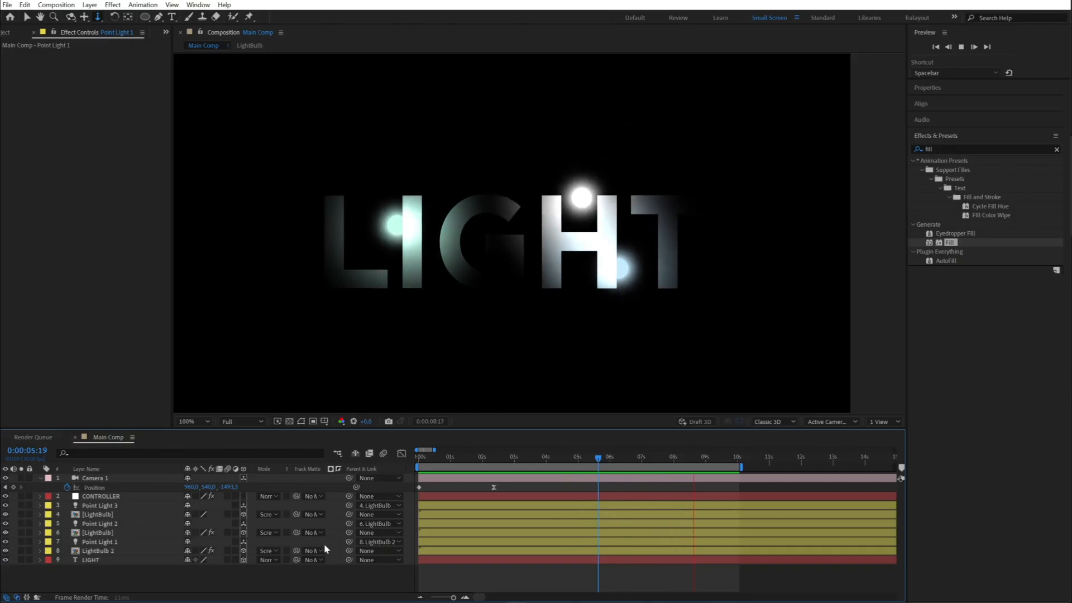
key("space")
- Set the colors of Point Light 2 and Point Light 1 to white, using FFFFFF for Point Light 1, and preview the animation
left_click(93, 515)
double_click(96, 523)
left_click(426, 587)
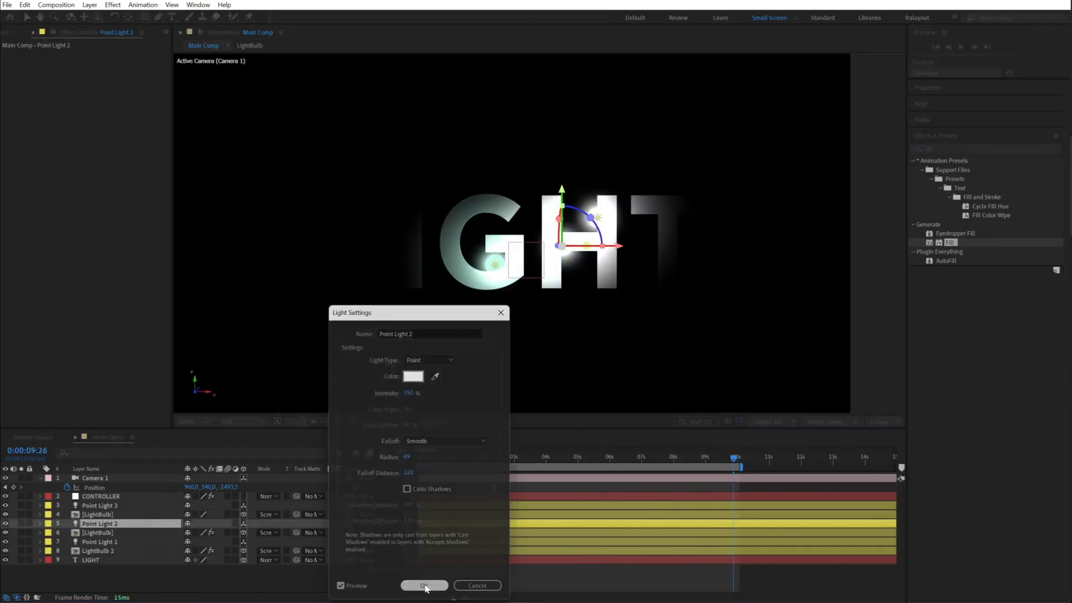
double_click(98, 543)
left_click(416, 377)
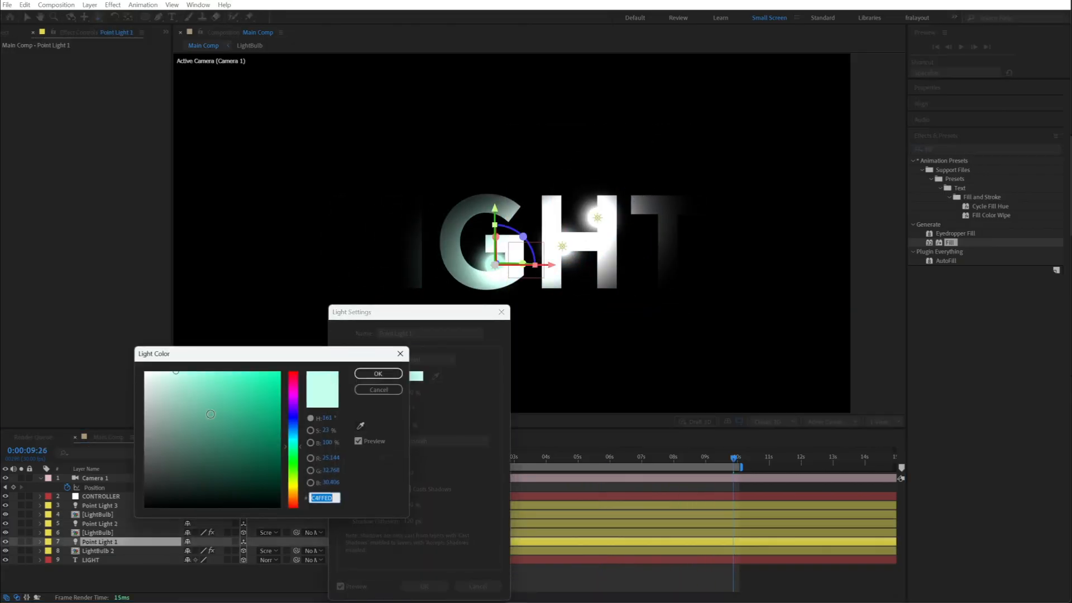
left_click(379, 372)
left_click(425, 586)
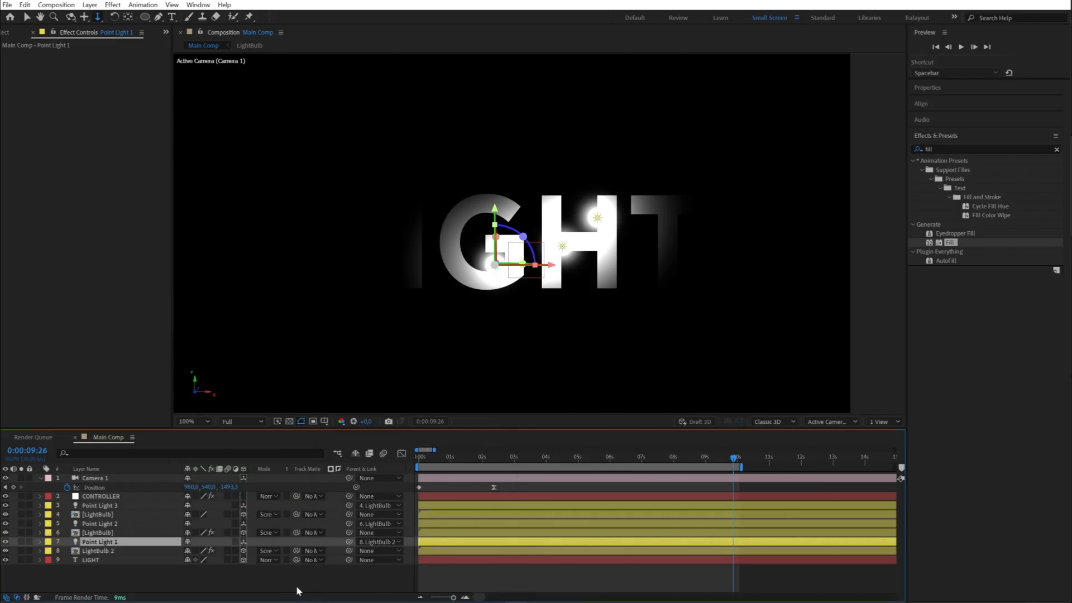
key("space")
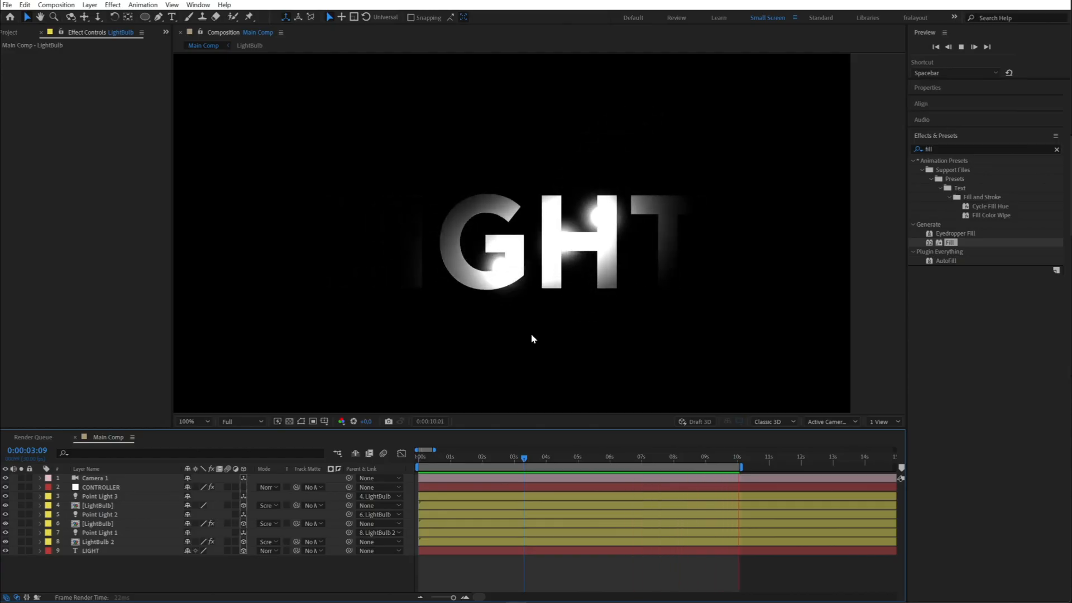
- Duplicate the LIGHT text layer, give the copy a white stroke of about 0.6 px without fill, and set its blending mode to Add
left_click(94, 551)
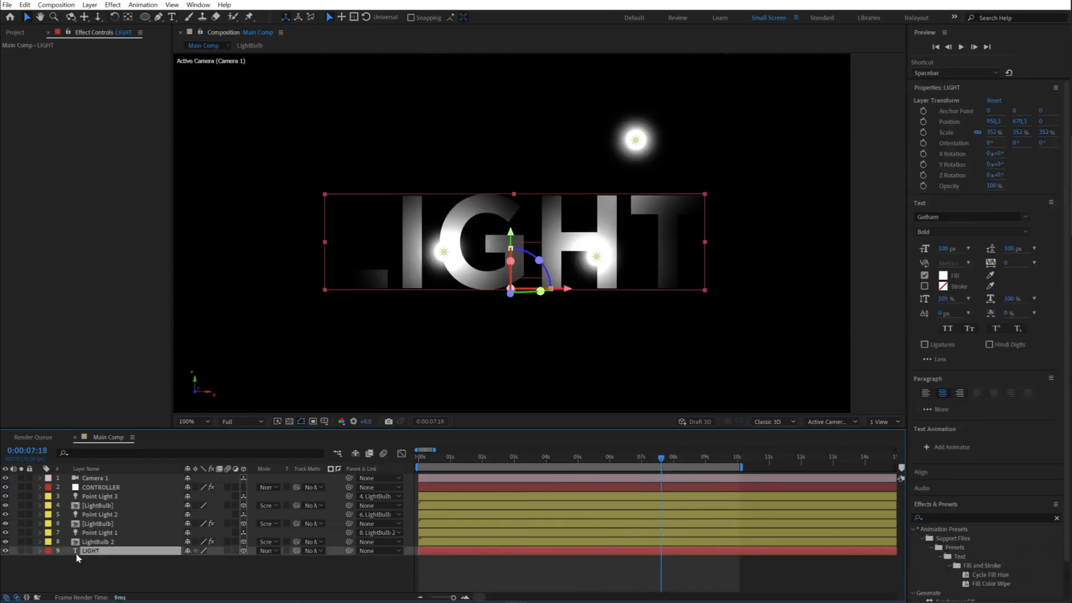
key("ctrl+d")
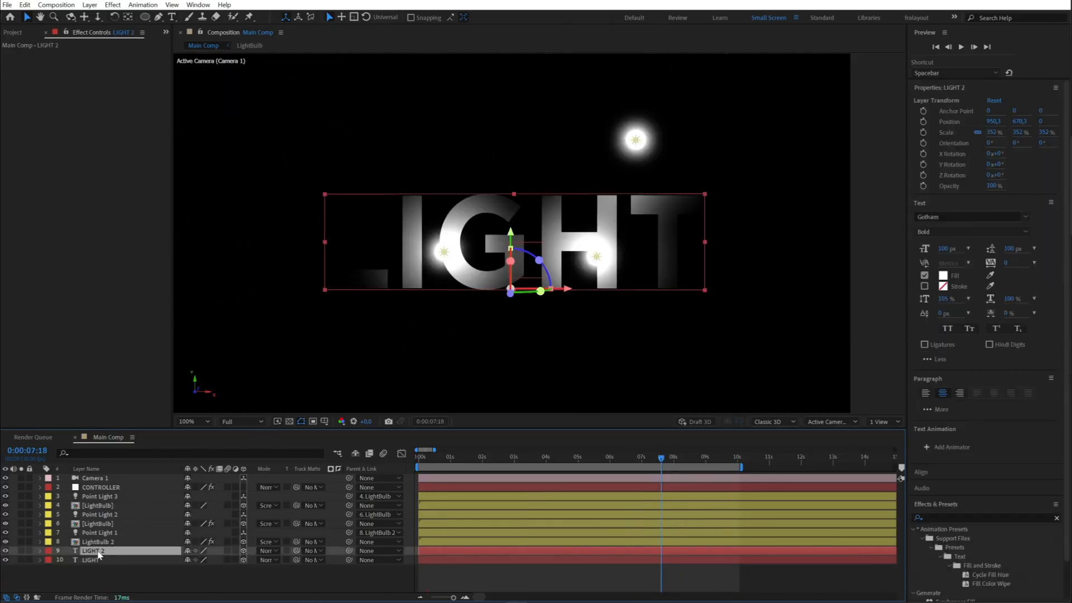
left_click(925, 279)
left_click(267, 551)
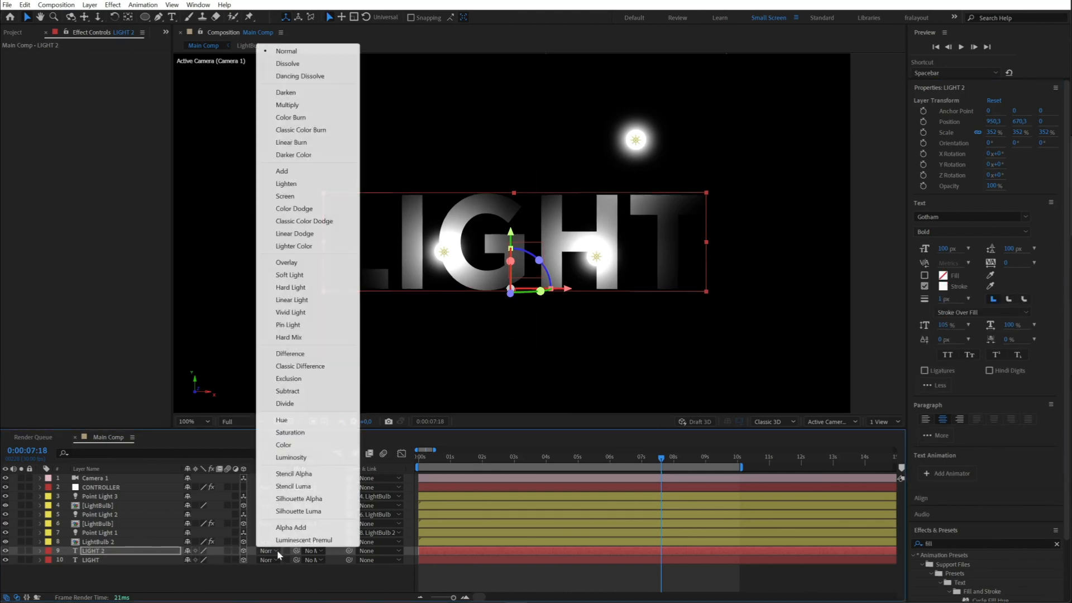
left_click(282, 168)
key("period")
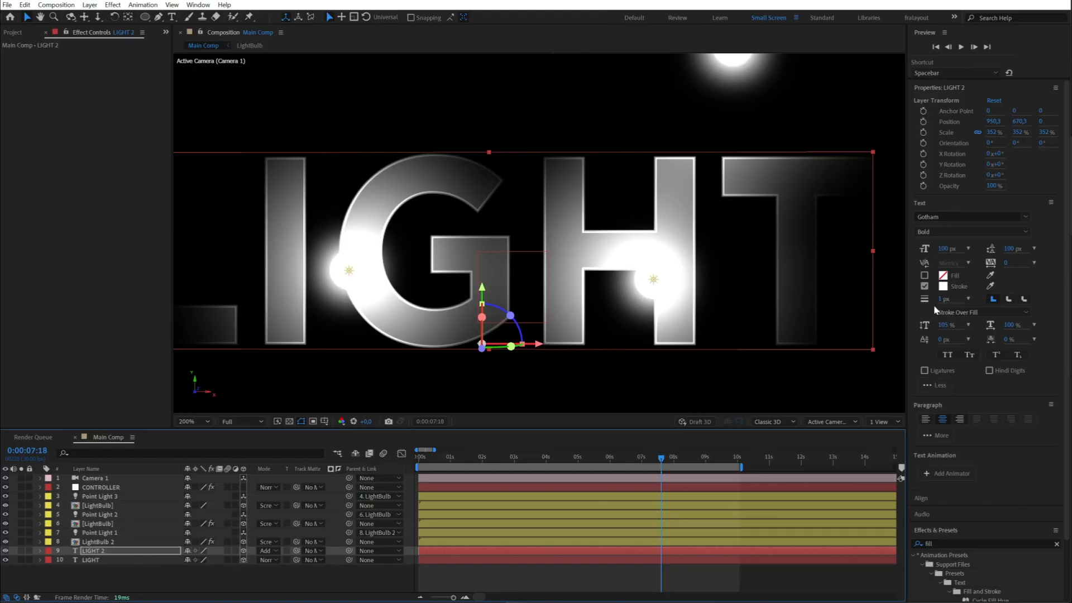
left_click_drag(942, 301, 933, 300)
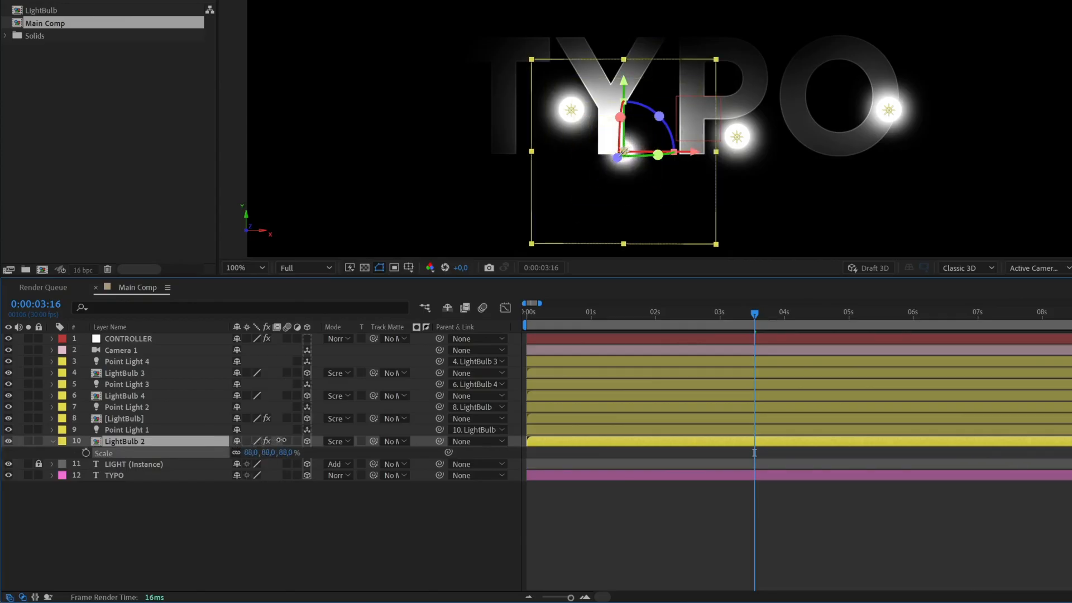
- Link Point Light 1's Intensity to LightBulb 2's Scale with an expression, test it by varying the scale, and undo the test change
left_click_drag(282, 440, 230, 444)
left_click(133, 430)
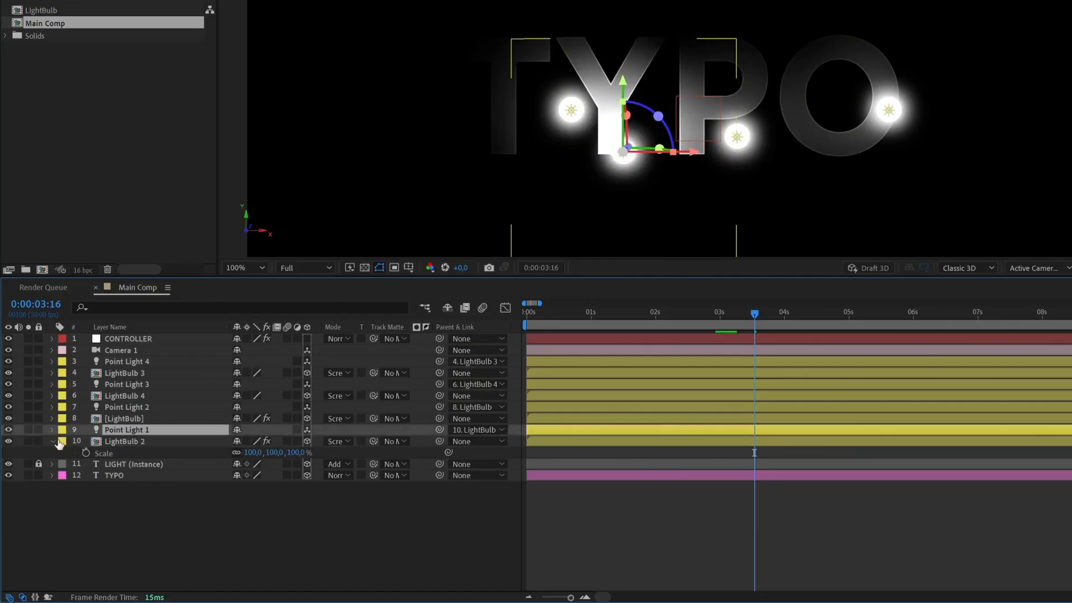
left_click(52, 432)
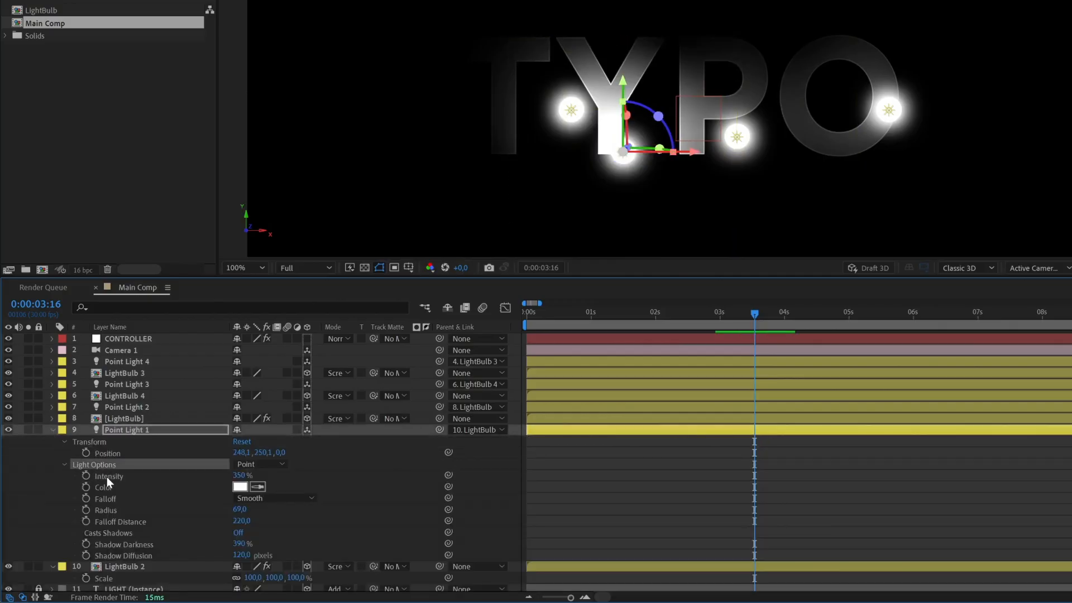
scroll(333, 475, "down", 1)
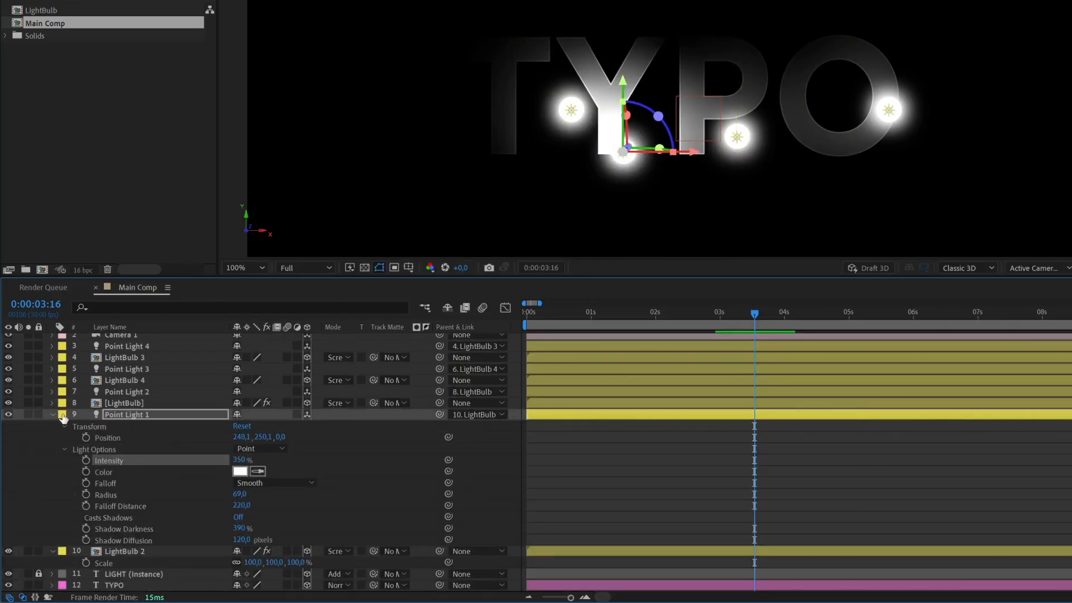
key("s")
key("s")
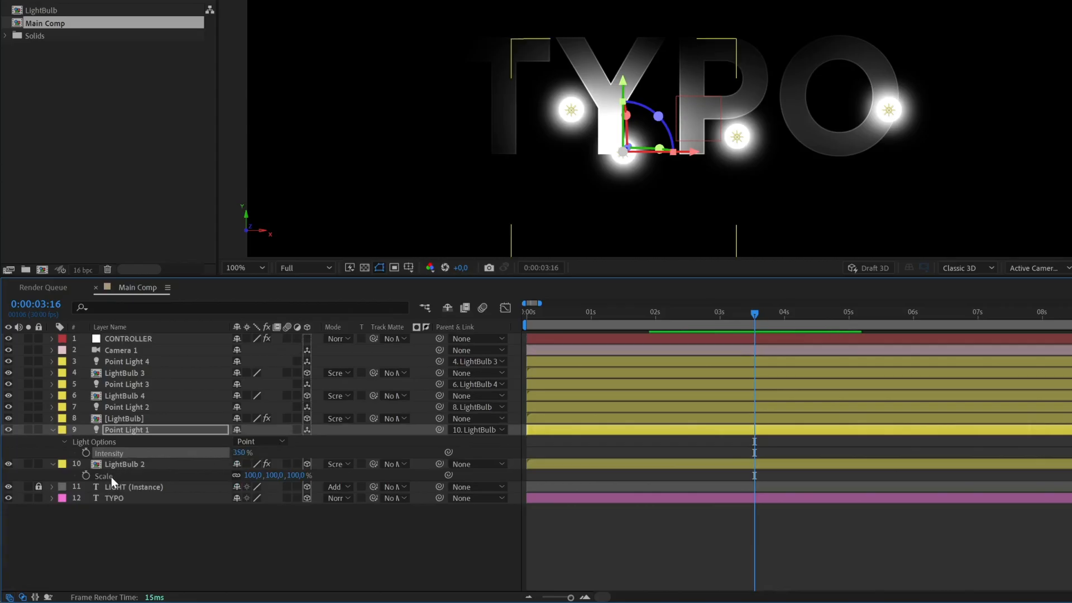
left_click_drag(332, 454, 100, 481)
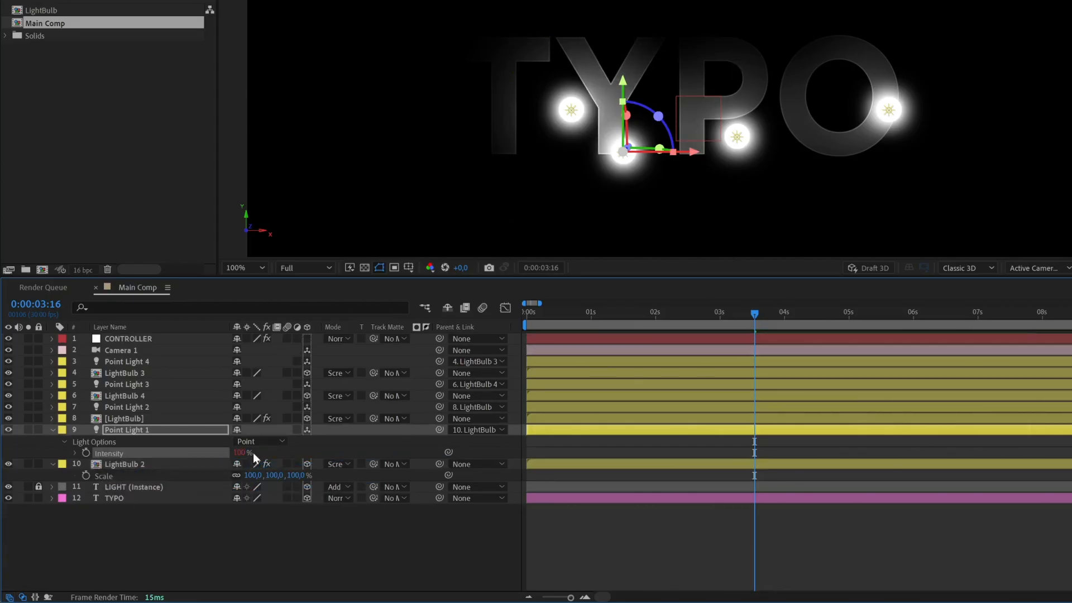
left_click(289, 555)
left_click_drag(294, 476, 261, 472)
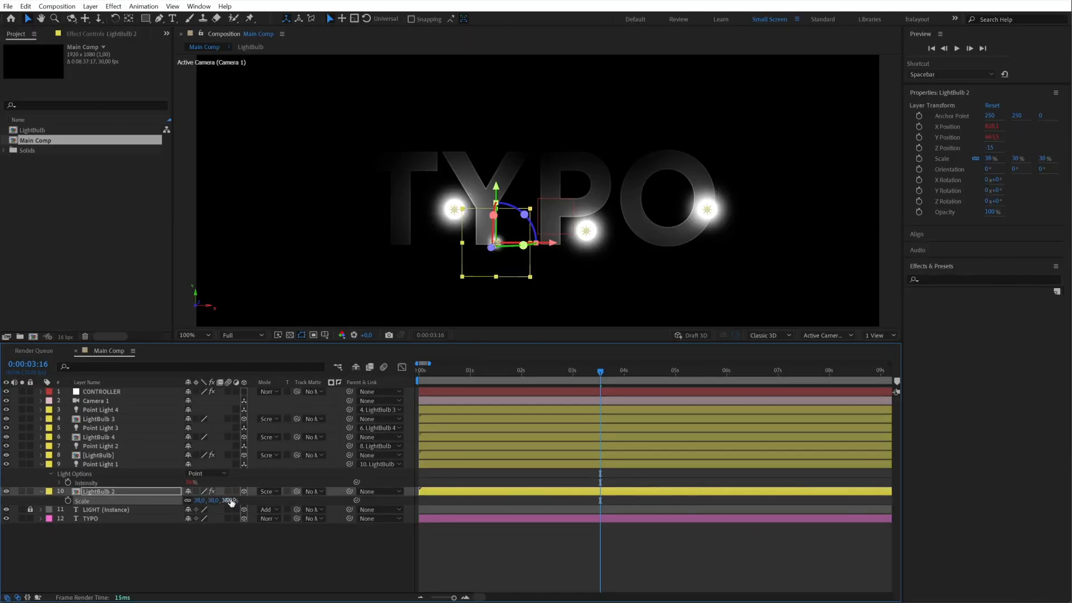
key("ctrl+z")
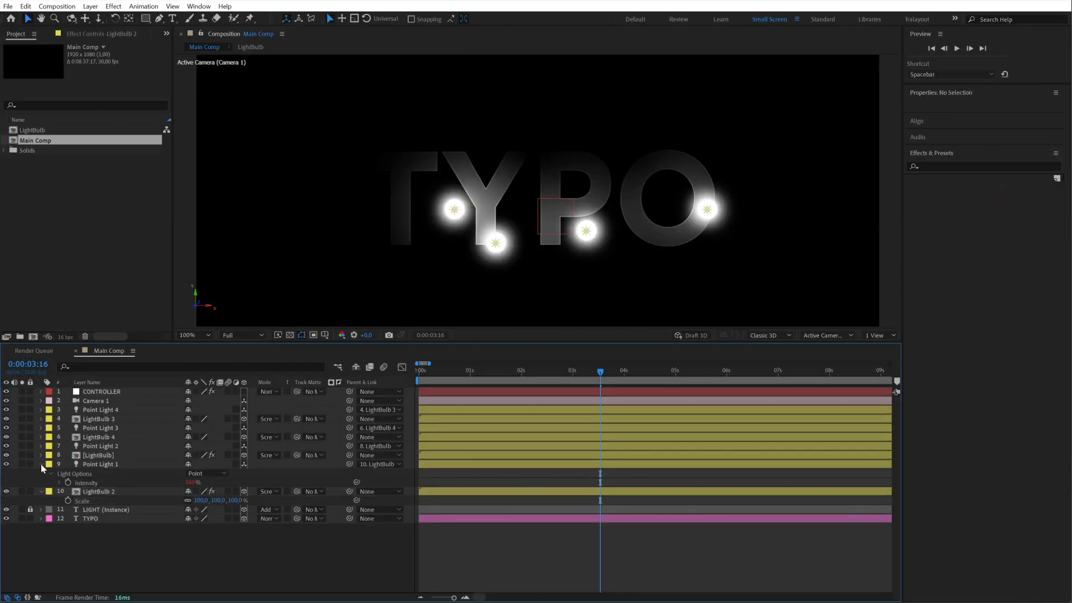
- Collapse Point Light 1 and LightBulb 2, and reveal the Scale property of all four LightBulb layers
left_click(41, 464)
left_click(41, 473)
left_click(98, 473)
left_click(98, 455, "ctrl")
left_click(101, 428, "ctrl")
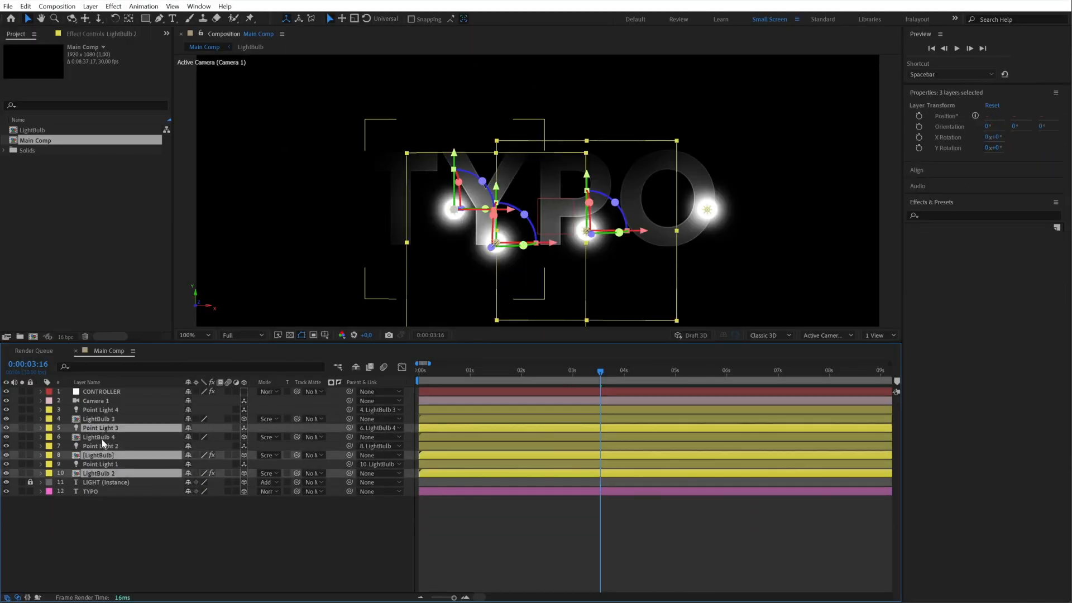
left_click(99, 438, "ctrl")
left_click(98, 419, "ctrl")
key("s")
left_click(214, 556)
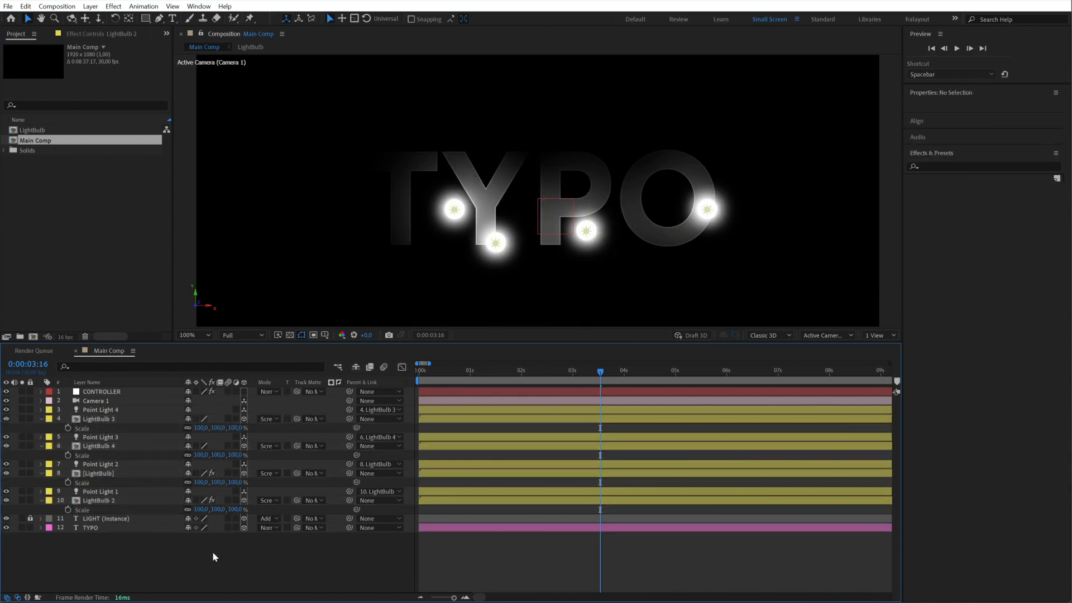
- Scale all four LightBulb layers together to 91%
left_click_drag(253, 509, 197, 513)
left_click(229, 501)
left_click(229, 473, "ctrl")
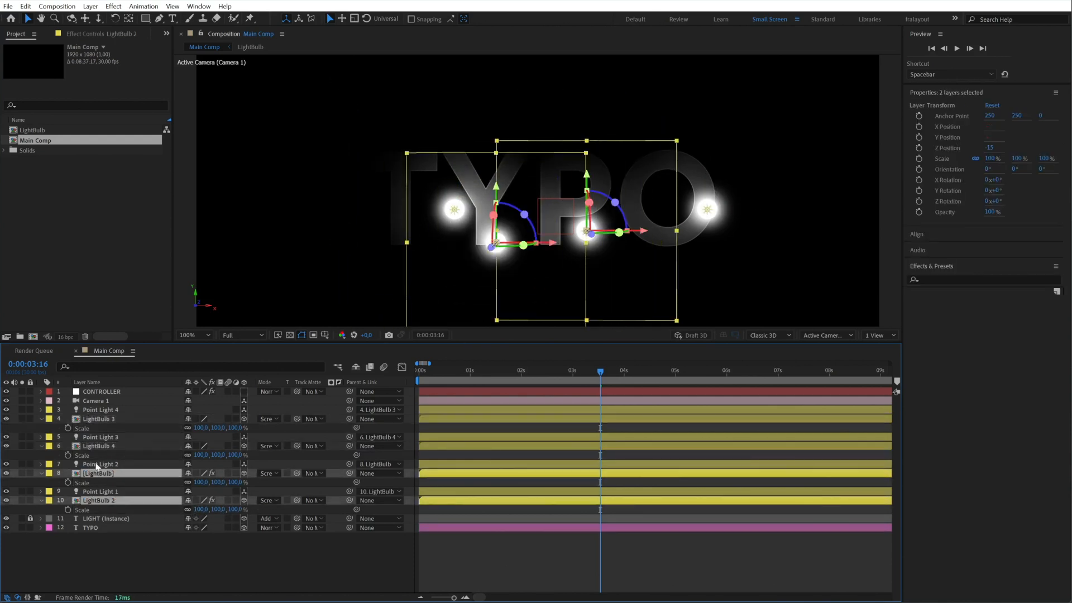
left_click(229, 446, "ctrl")
left_click(229, 419, "ctrl")
mouse_move(242, 427)
left_mouse_down()
mouse_move(197, 431)
mouse_move(252, 429)
mouse_move(228, 444)
left_mouse_up()
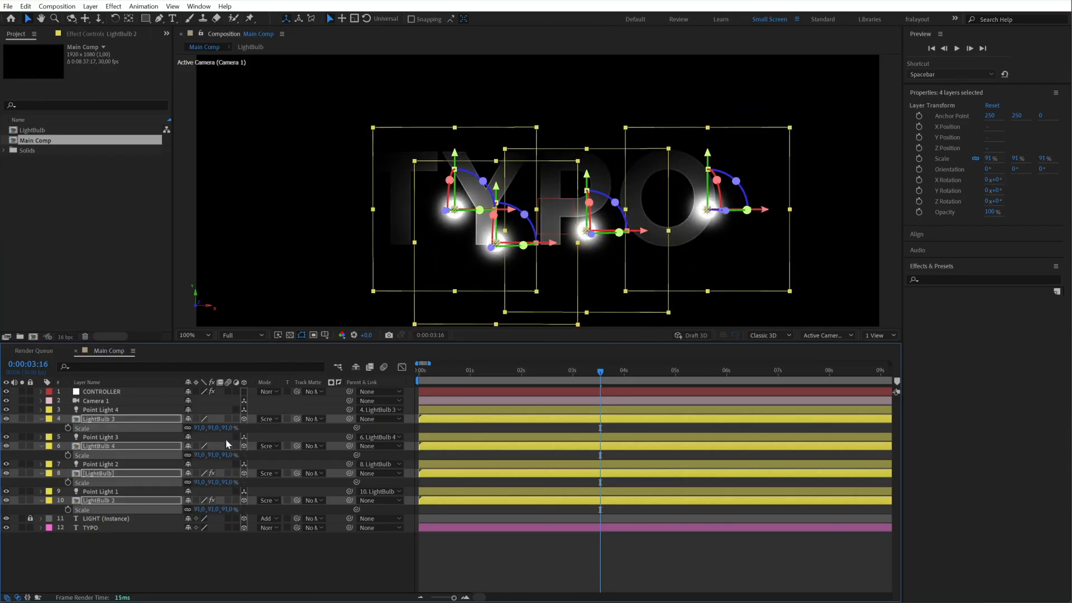
- Set the Scale of all four LightBulb layers to 100%, collapse their properties, and deselect the layers
key("Return")
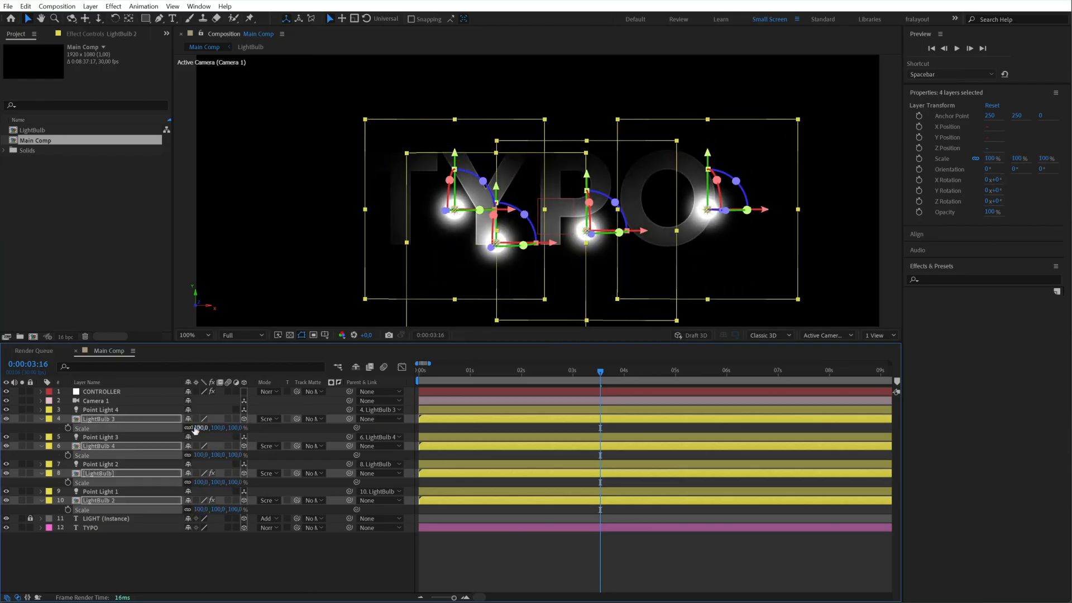
left_click(42, 420)
left_click(156, 563)
- Scrub through the TYPO animation from about one second to past four seconds and preview the moving lights
left_click(463, 373)
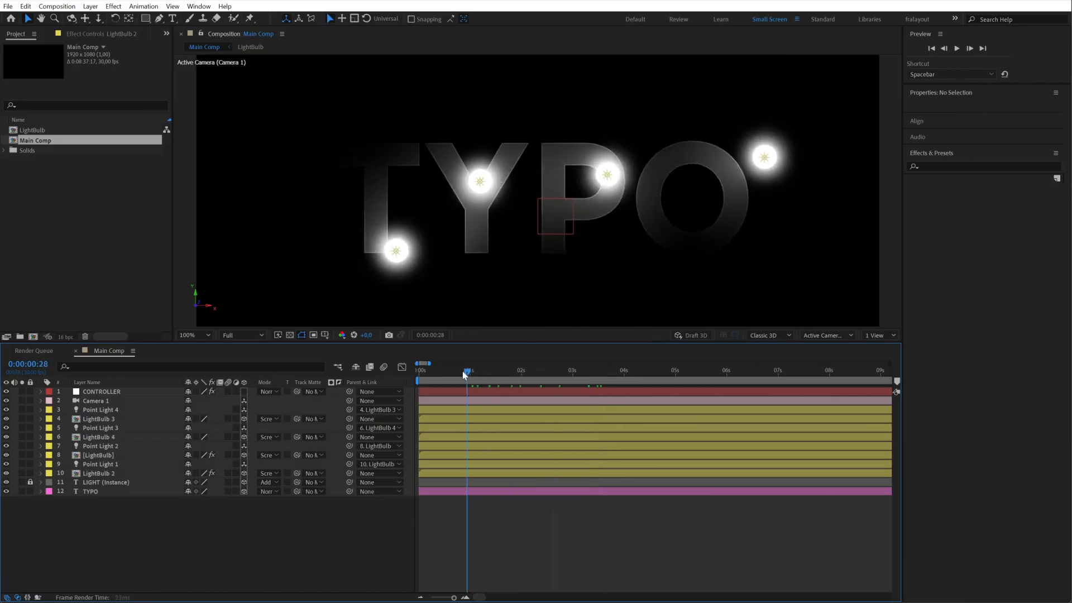
left_click_drag(463, 374, 601, 371)
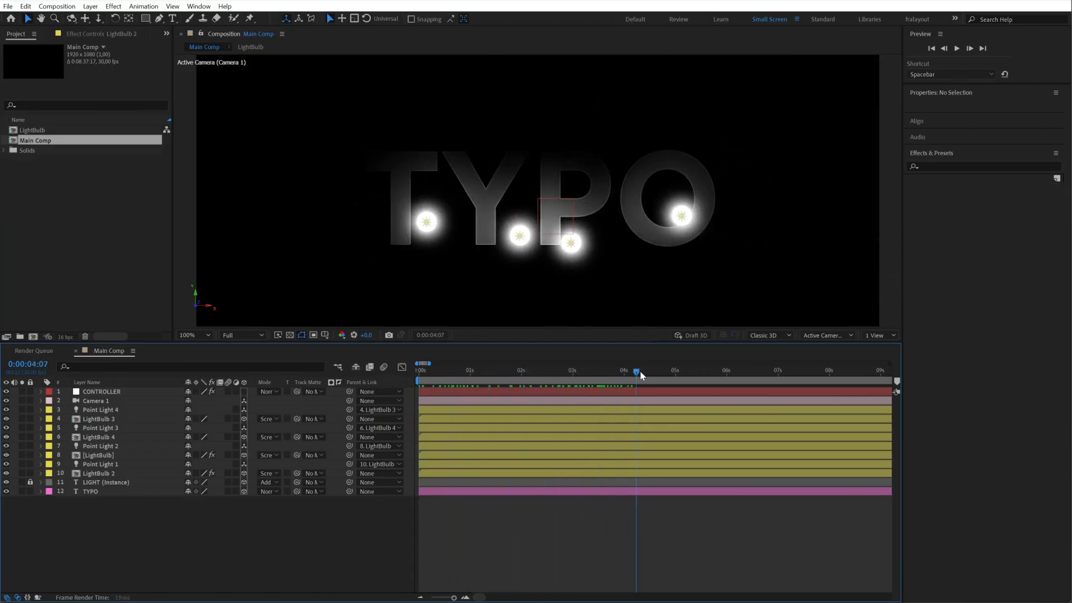
key("space")
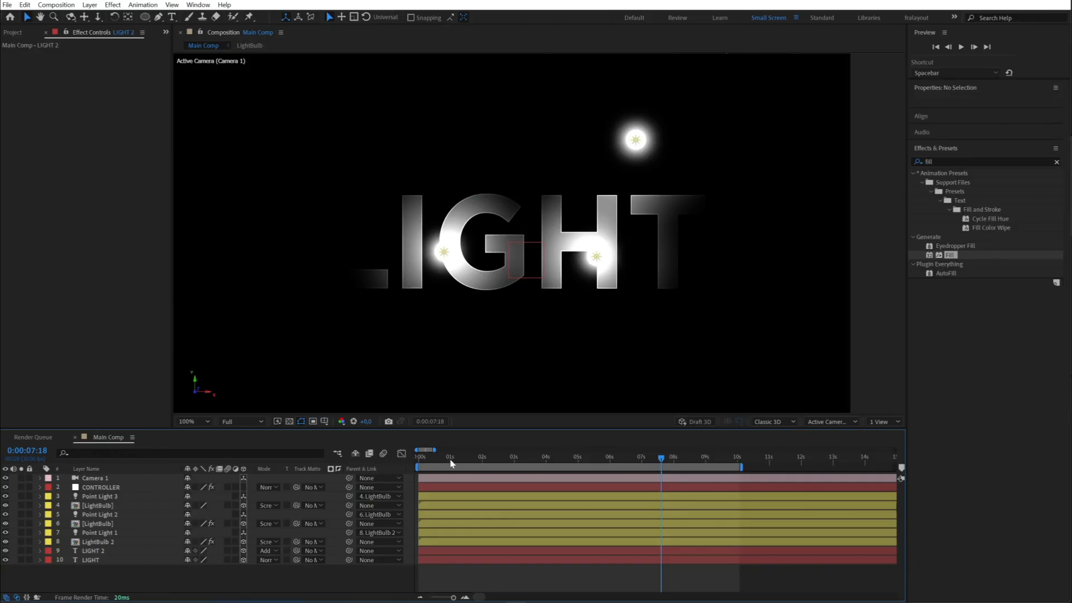
- Play the LIGHT text version of the composition from its first frame to review the finished animation
left_click_drag(451, 461, 424, 455)
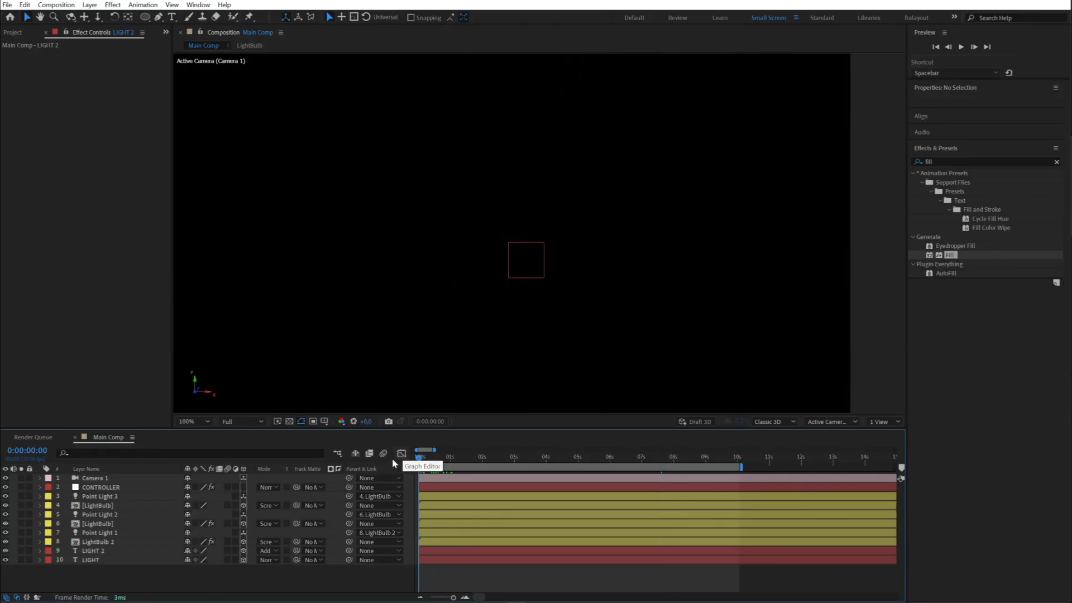
key("space")
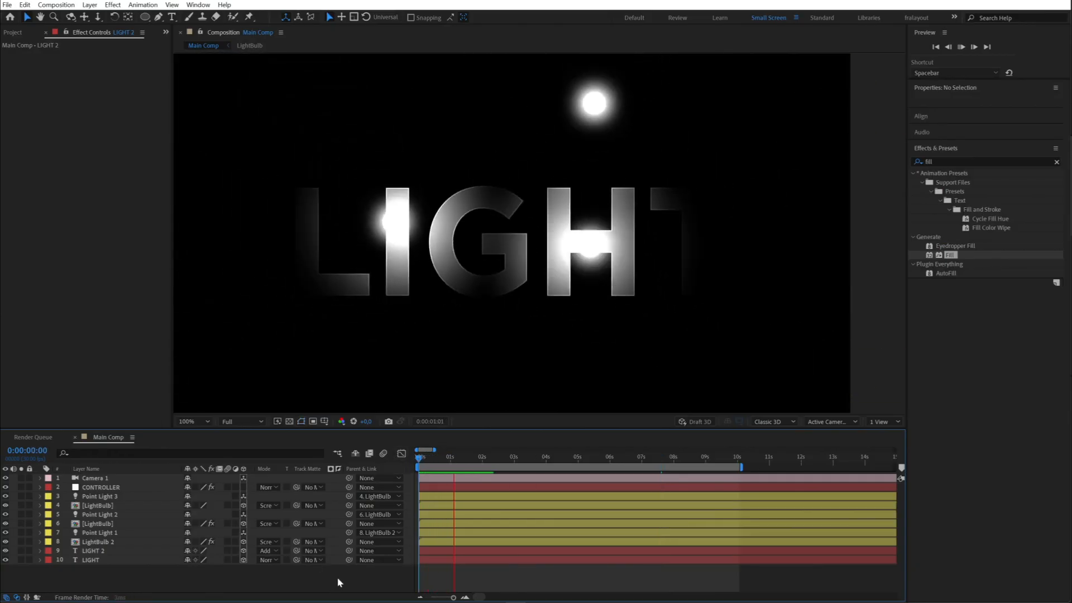